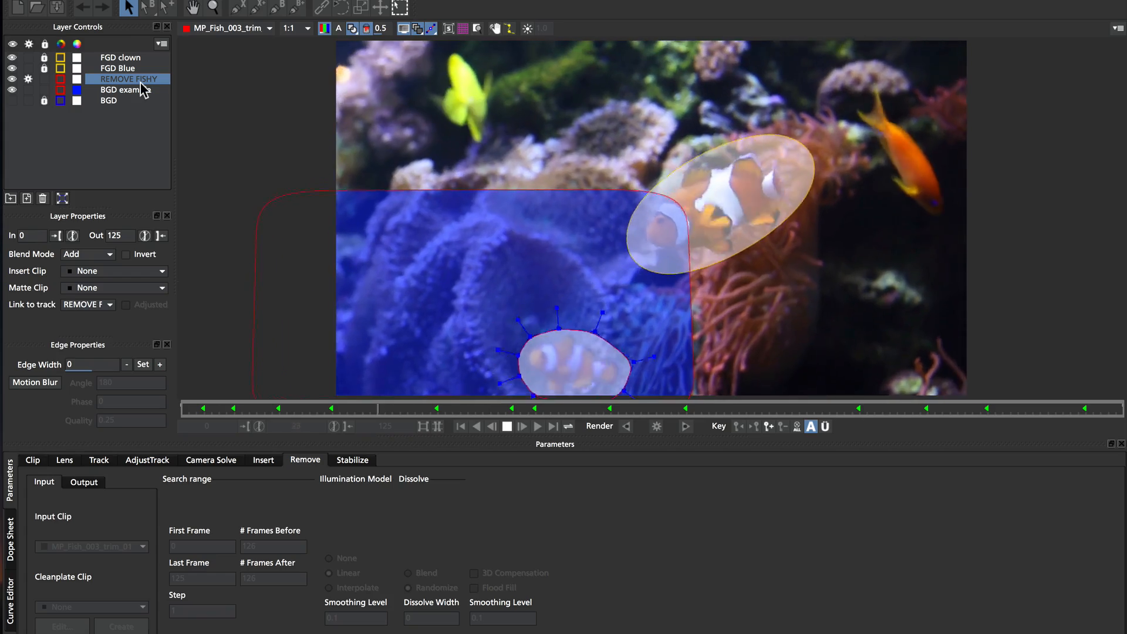
Step: Turn off the matte display and show the Remove_MP_Fish_003_trim_01 clip in the viewer with the BGD example layer selected
left_click(140, 91)
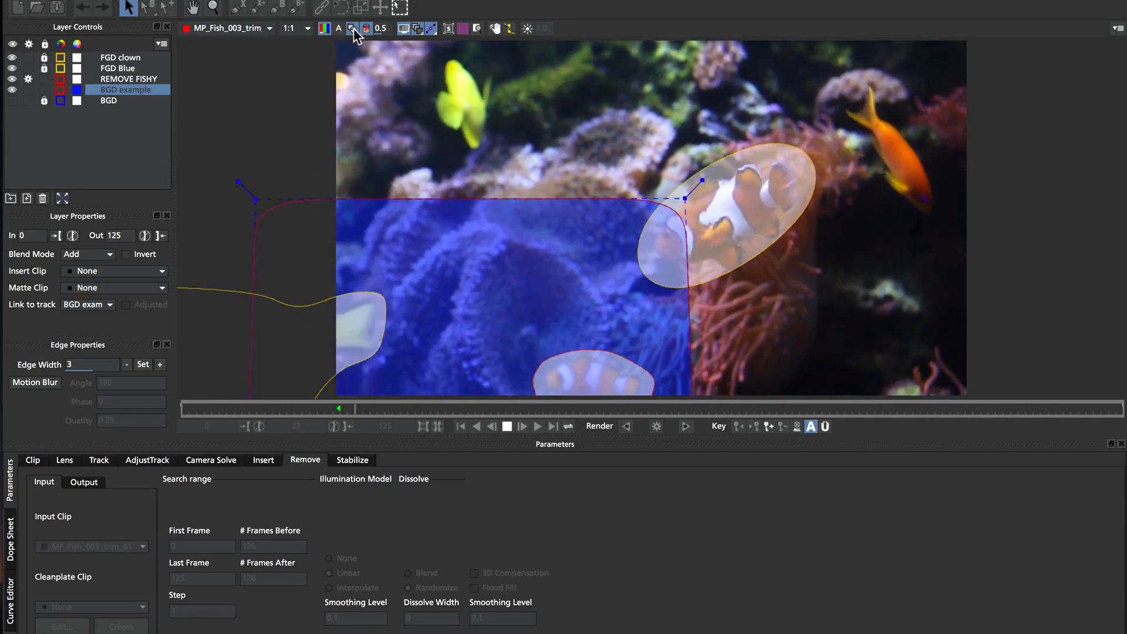
left_click(352, 28)
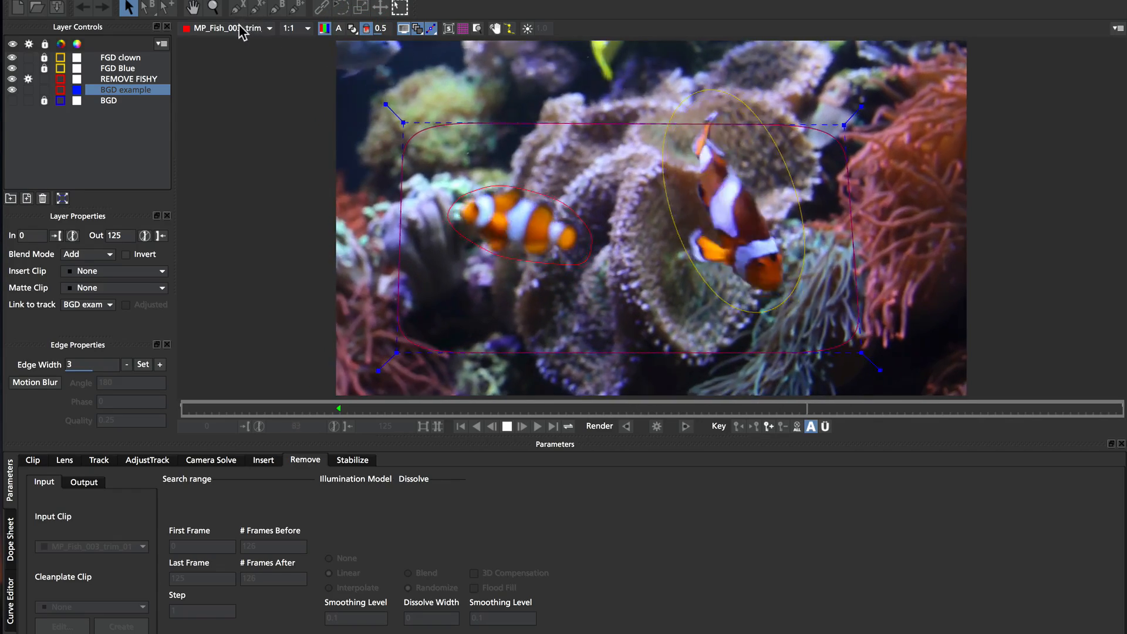
left_click(267, 28)
left_click(235, 54)
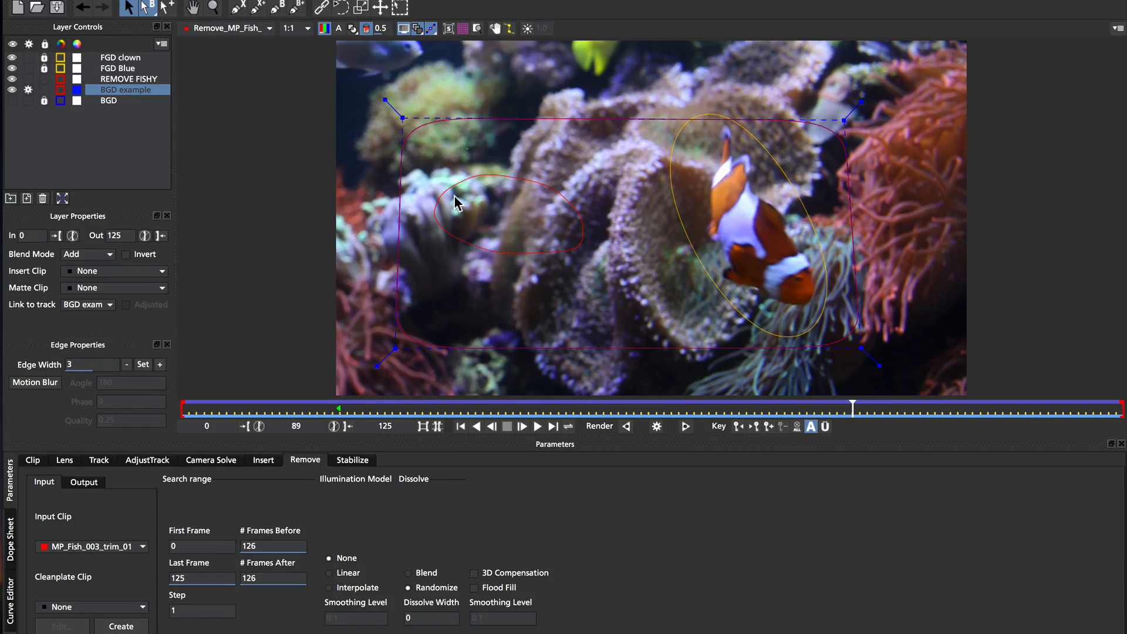
Step: Inspect the FGD clown and FGD Blue layers, then switch the viewer back to MP_Fish_003_trim_01 and play it from frame 0
left_click(132, 58)
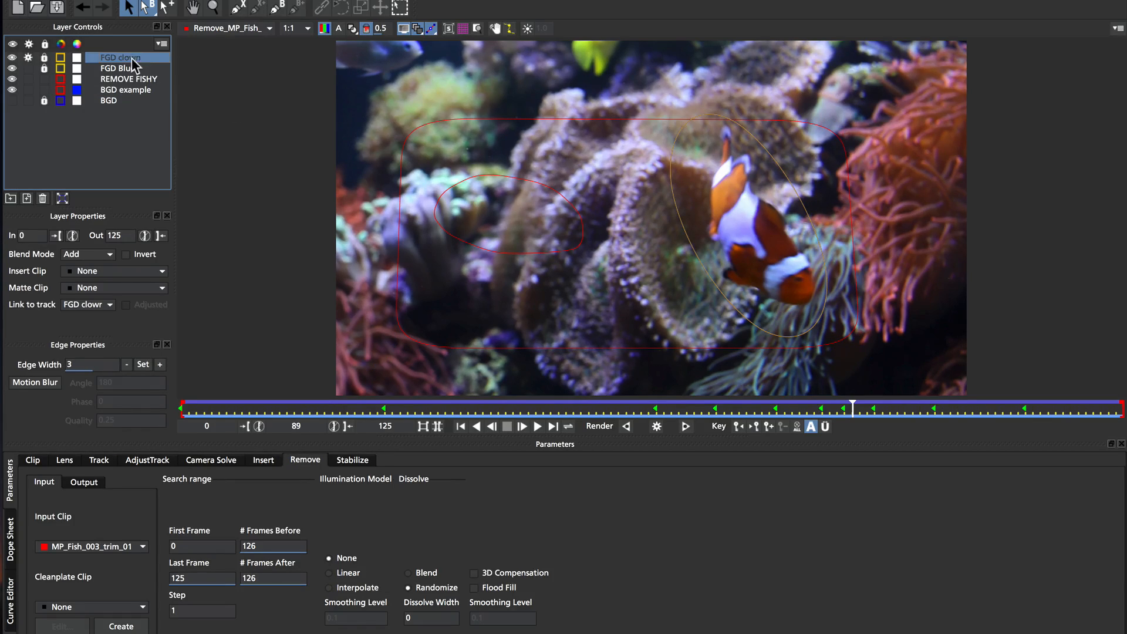
left_click(130, 68)
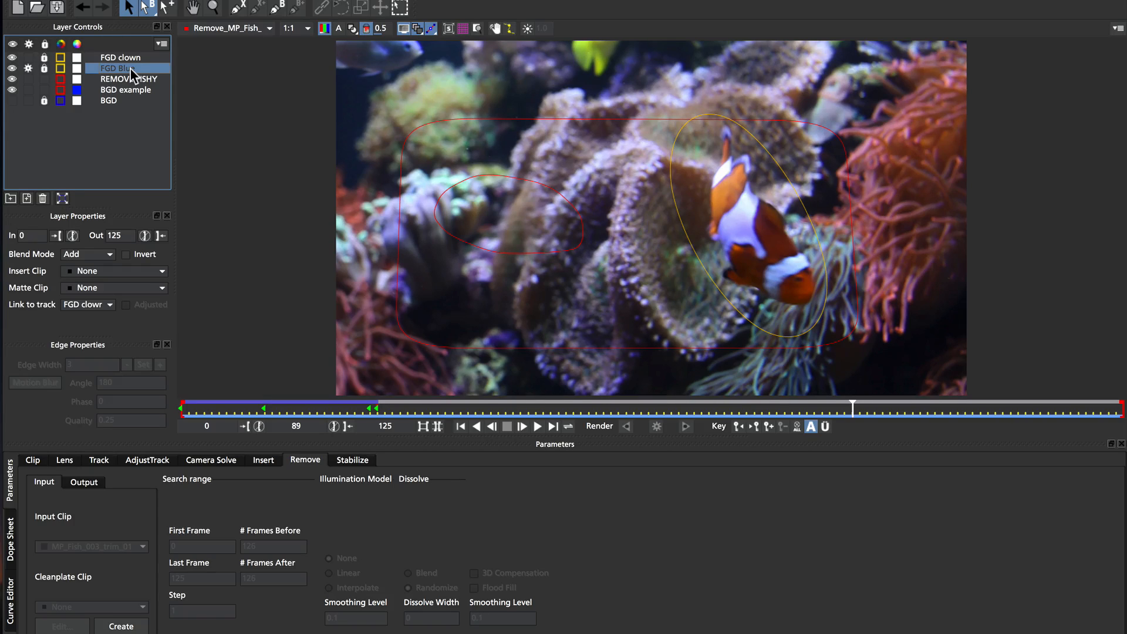
left_click(278, 28)
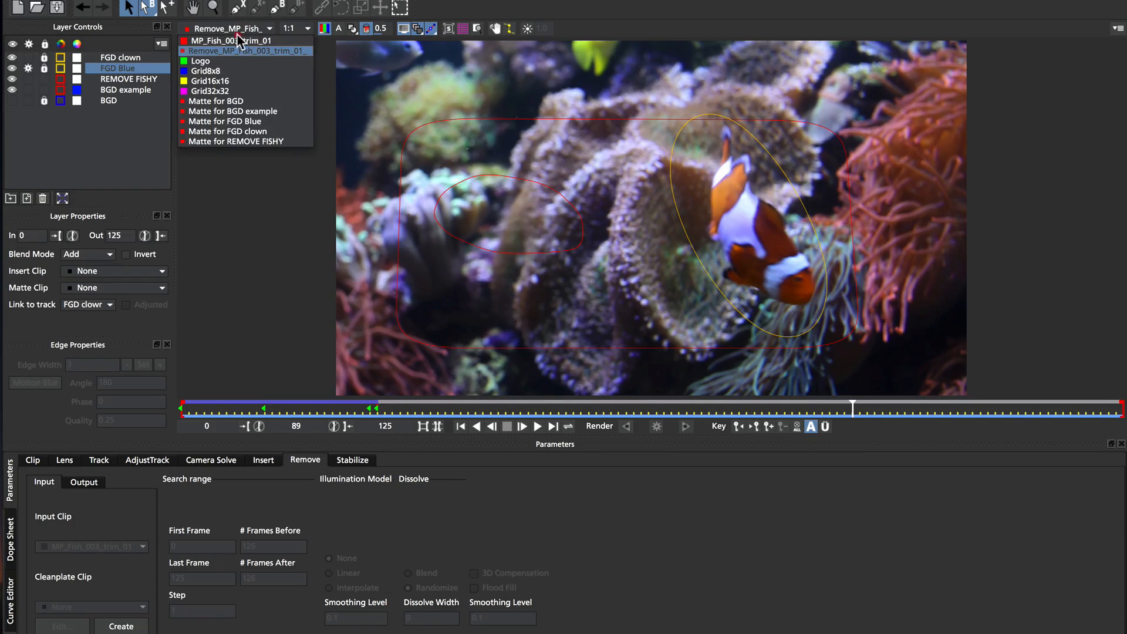
left_click(235, 40)
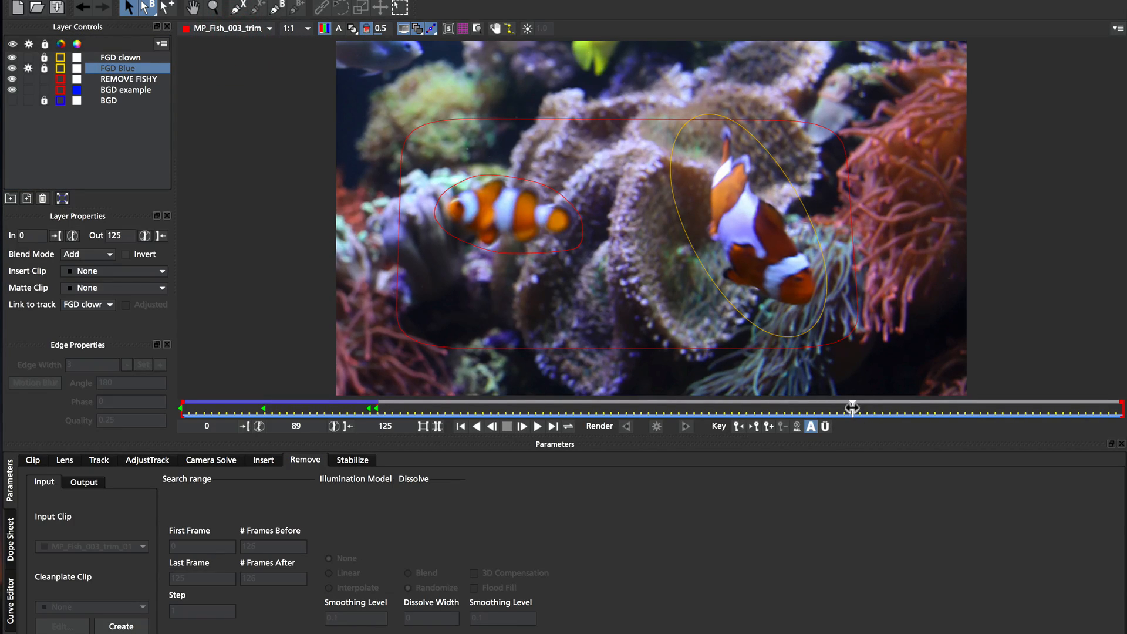
left_click_drag(851, 407, 182, 407)
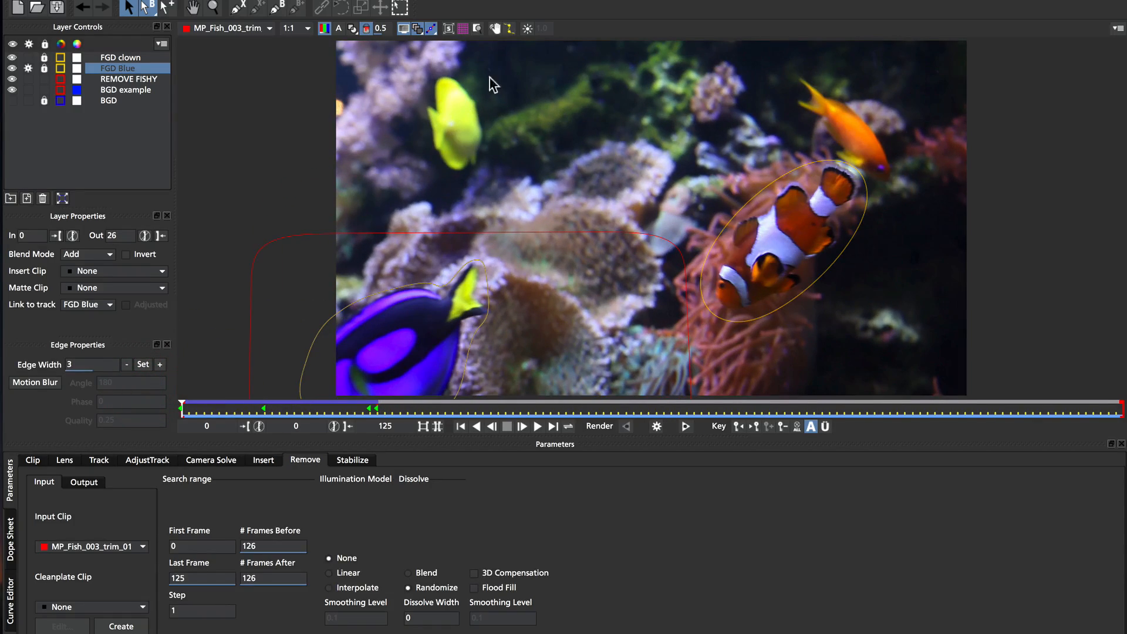
key("space")
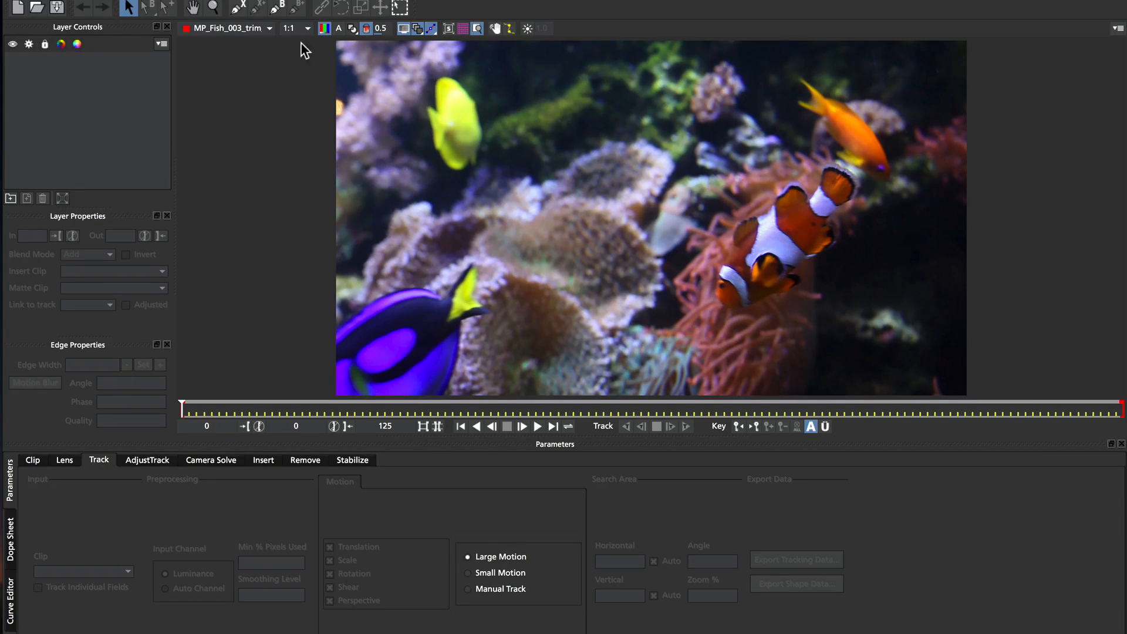
Step: Draw a closed X-spline loosely around the yellow fish at frame 0
left_click(236, 8)
left_click(483, 122)
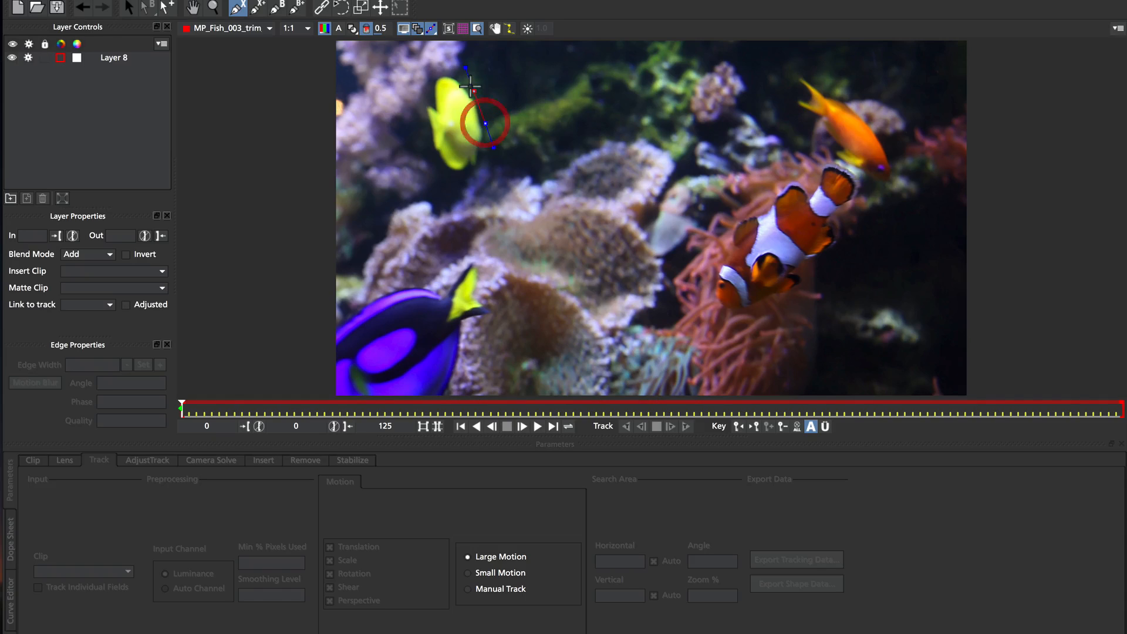
left_click(444, 71)
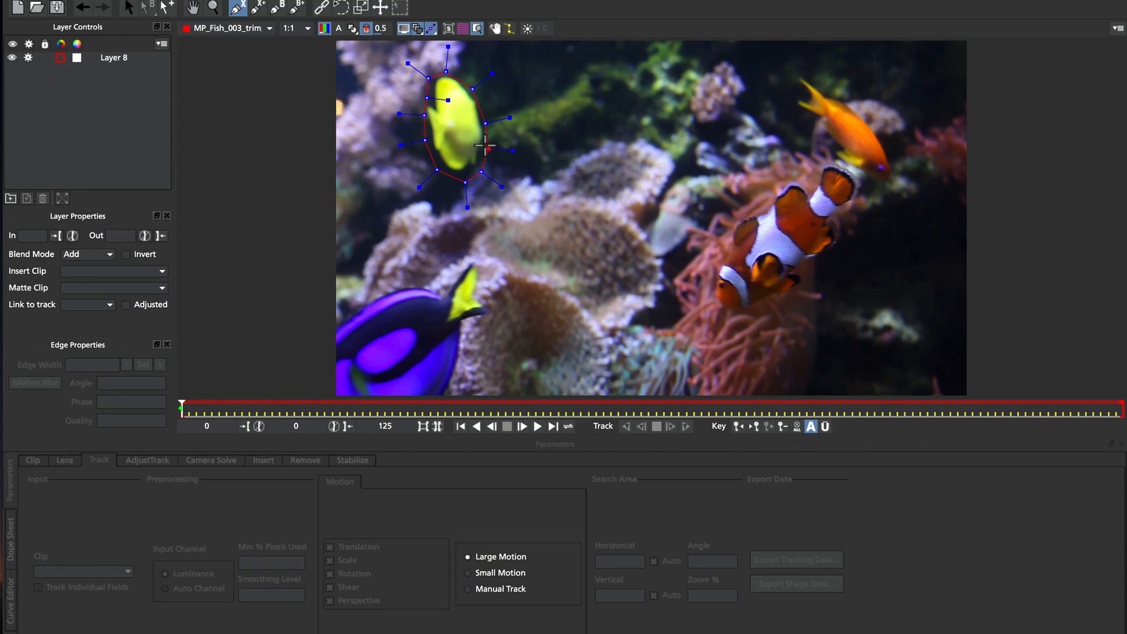
left_click(485, 147)
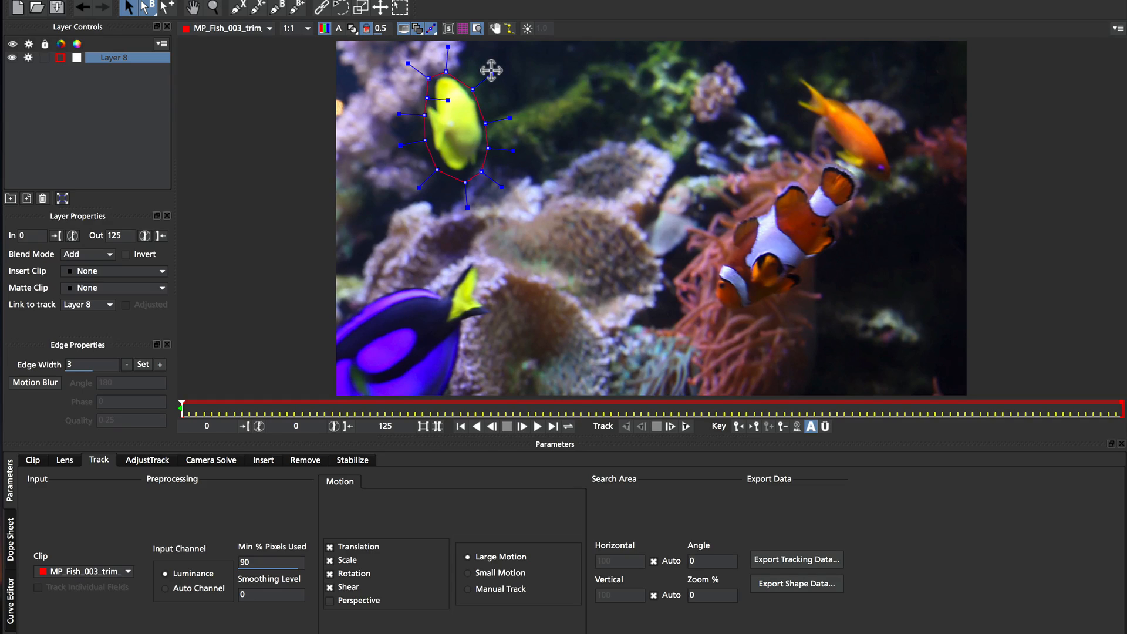
Step: Refine the spline's upper points around the yellow fish and track the layer forward to the end of the clip
left_click_drag(491, 70, 418, 96)
left_click(511, 106)
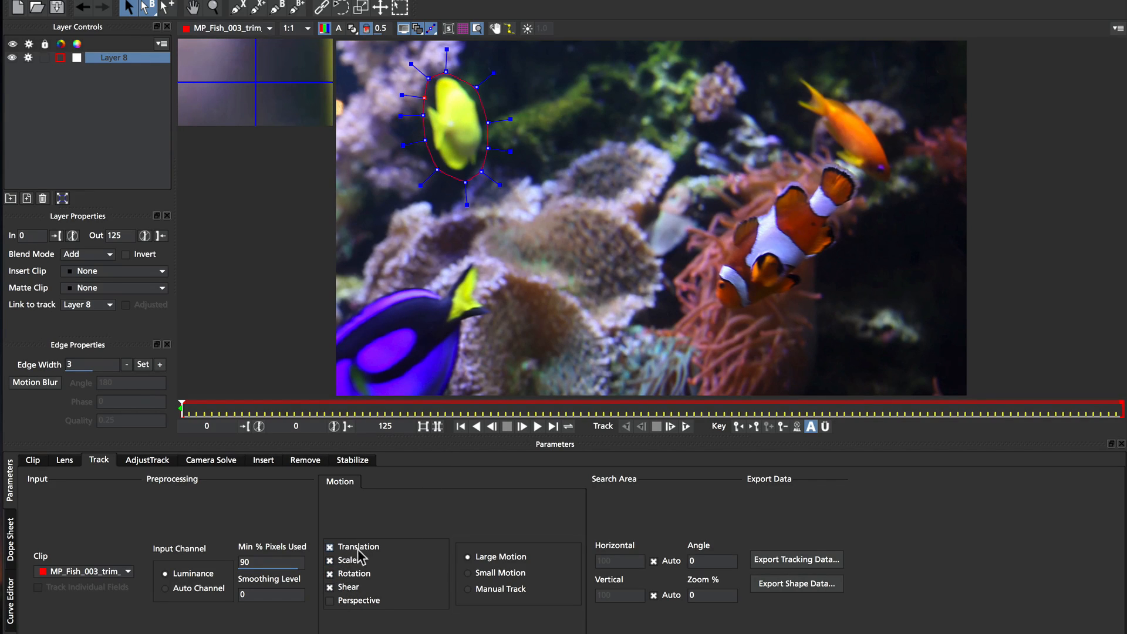
left_click(686, 427)
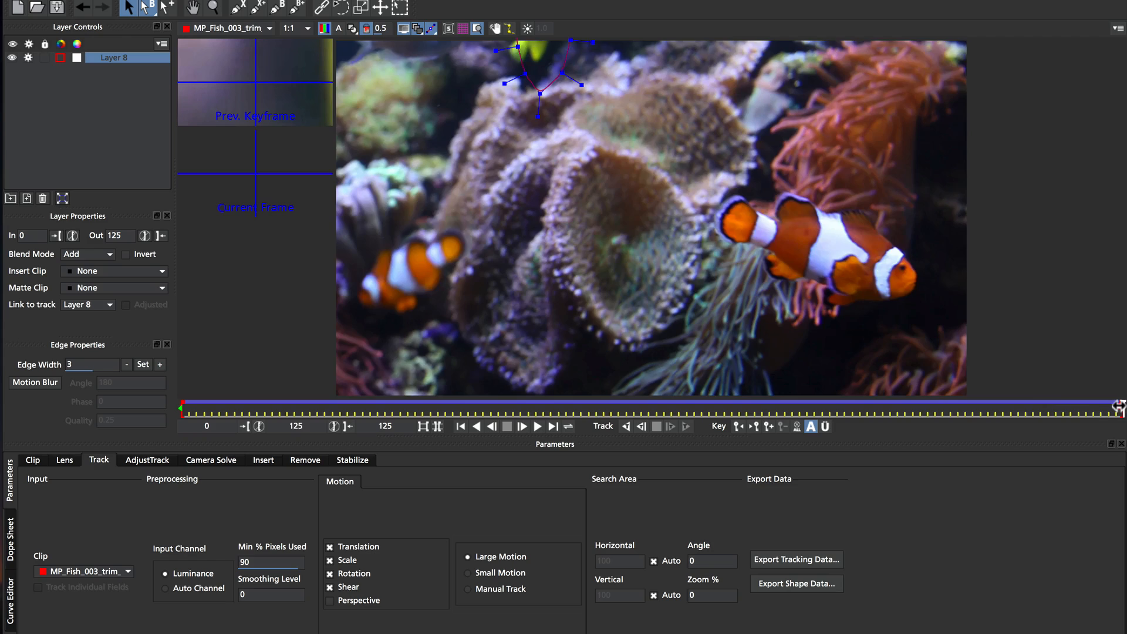
Step: Add a keyframe to the yellow fish's spline at frame 75
left_click_drag(1118, 406, 1125, 367)
key("z")
left_click_drag(648, 115, 705, 194)
key("x")
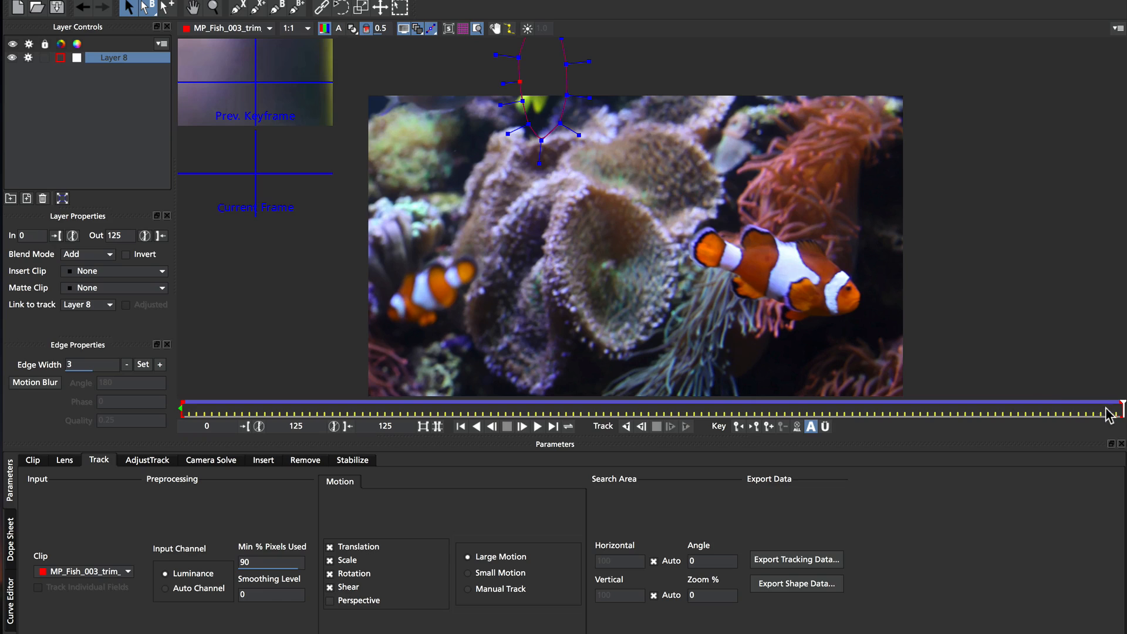
left_click_drag(1120, 406, 744, 404)
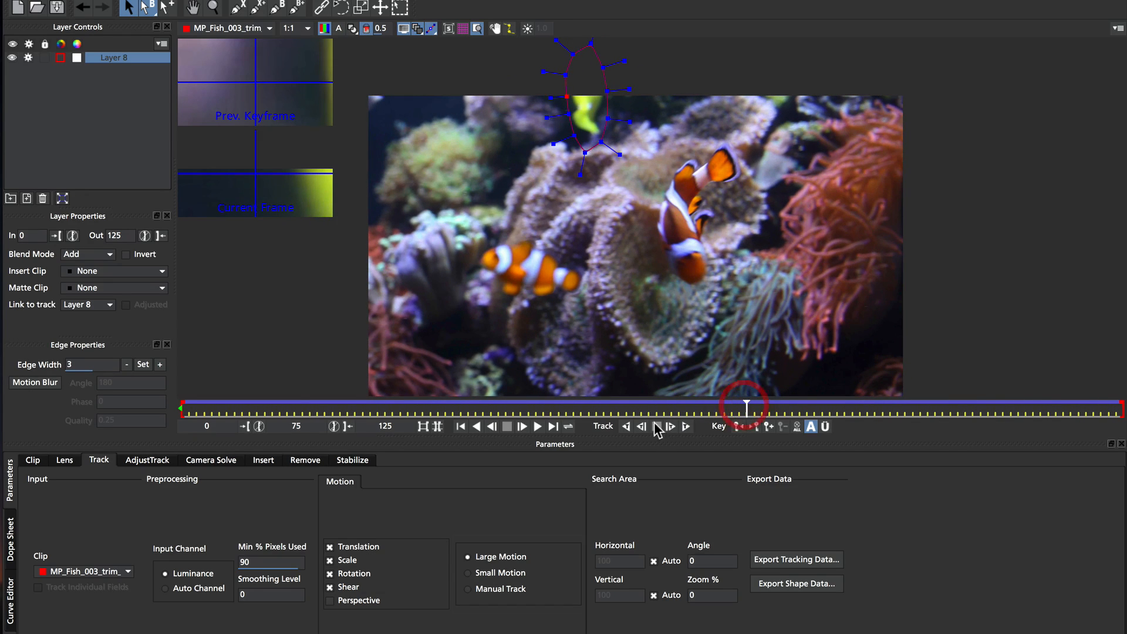
left_click(769, 425)
Step: Widen the whole spline and raise its lower edge to fit the yellow fish at frame 125
left_click_drag(748, 403, 874, 404)
left_click_drag(1067, 383, 1123, 384)
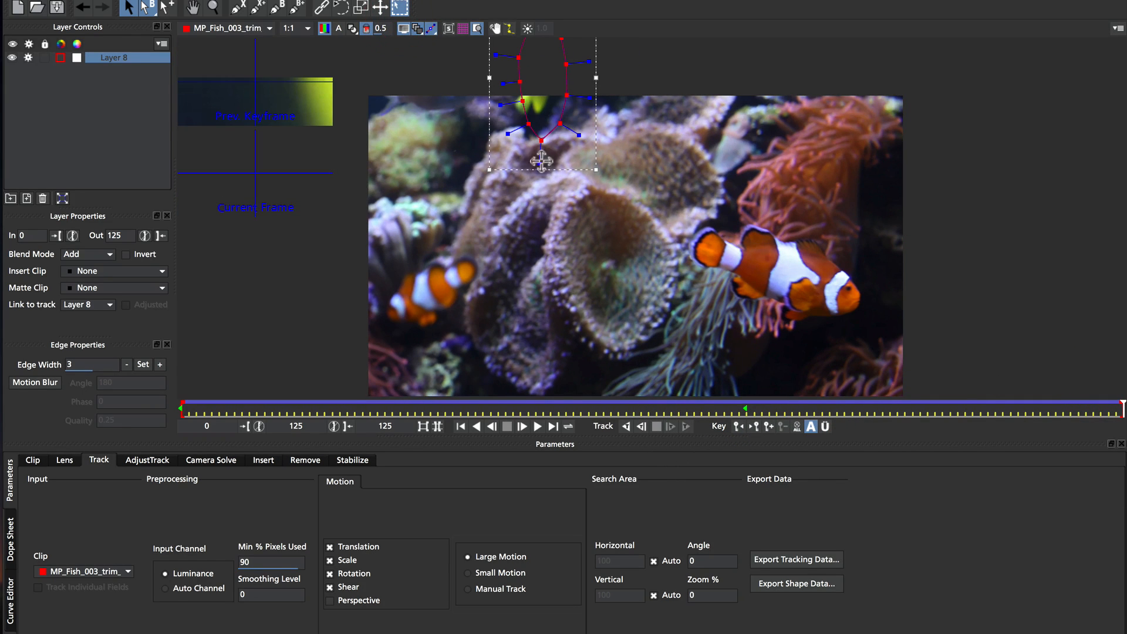
left_click_drag(487, 168, 466, 155)
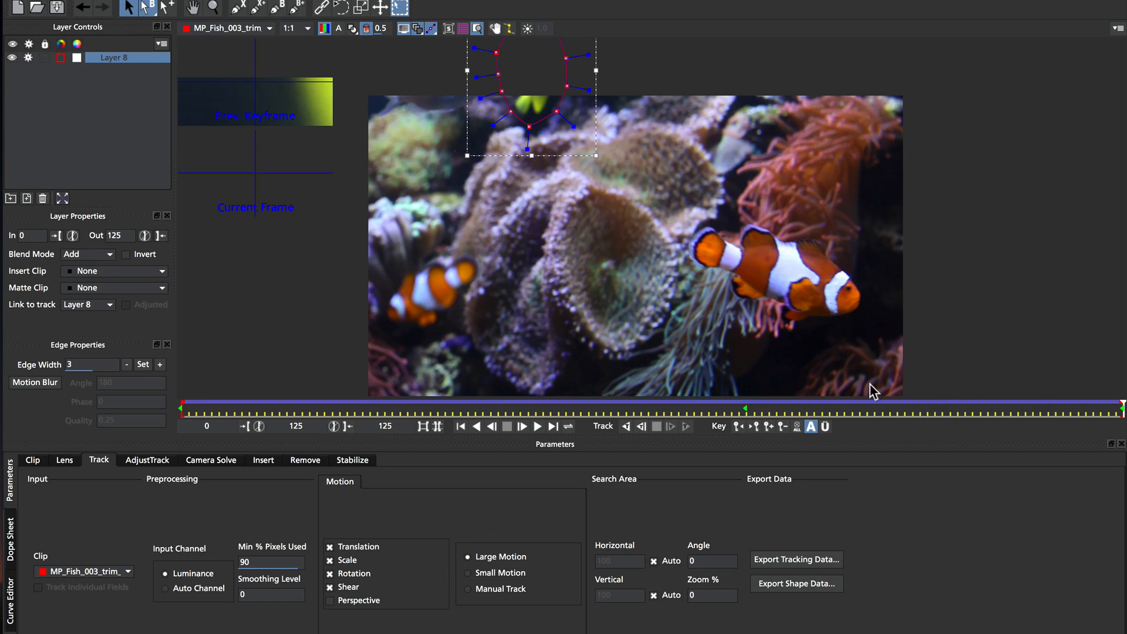
Step: Widen the spline on both sides at frame 34 and adjust its individual points to enclose the yellow fish
left_click_drag(1118, 405, 509, 370)
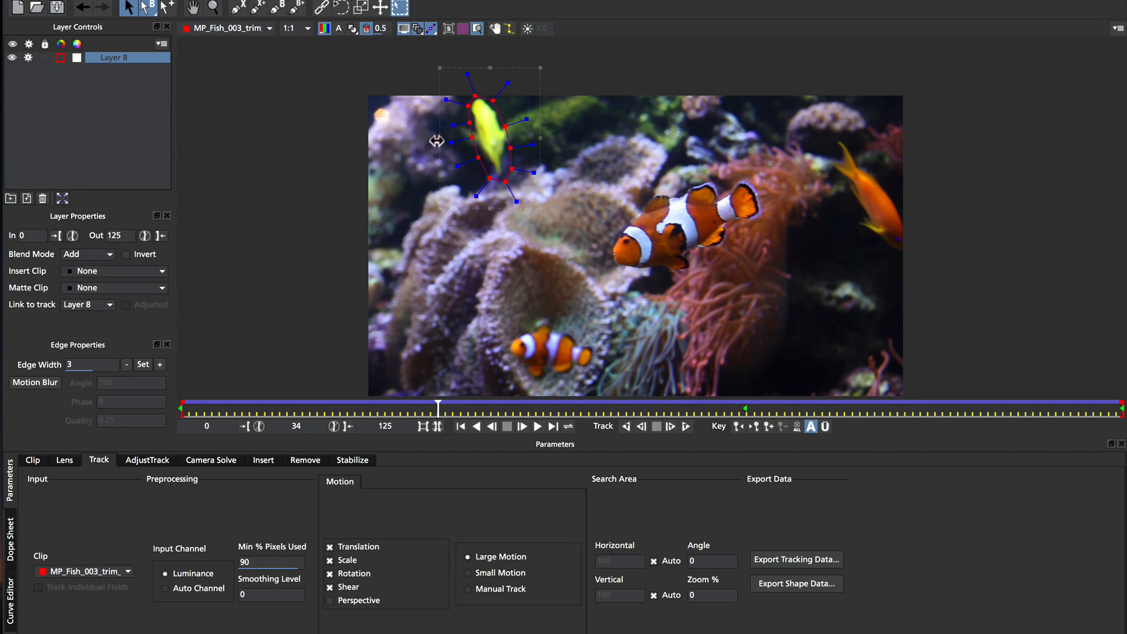
left_click_drag(423, 142, 422, 142)
left_click_drag(537, 138, 540, 138)
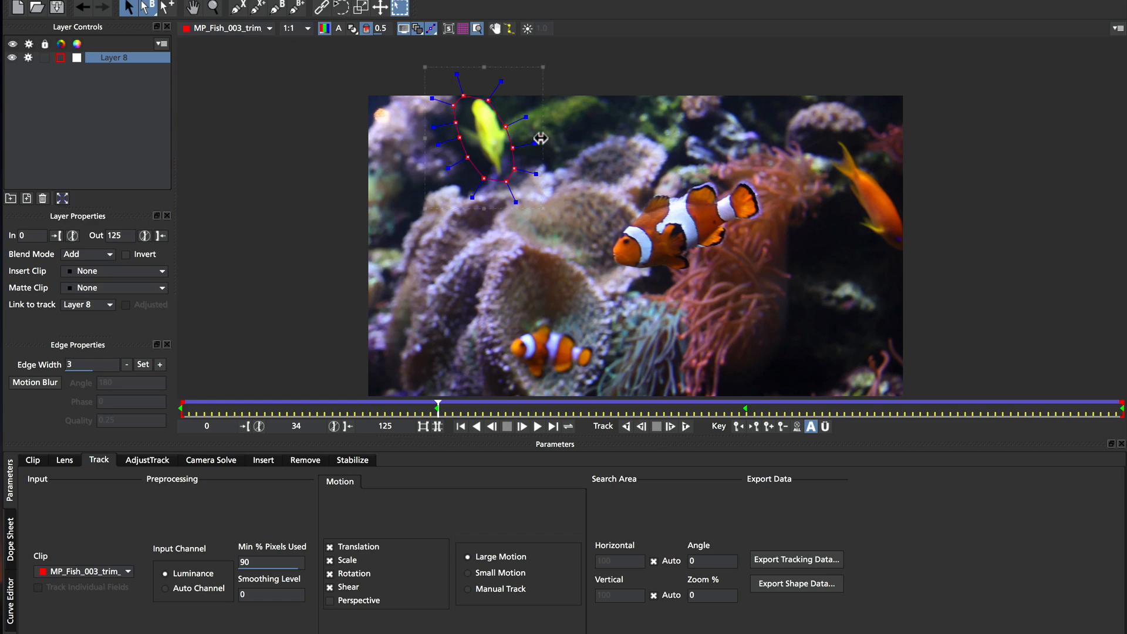
left_click(547, 138)
left_click(521, 93)
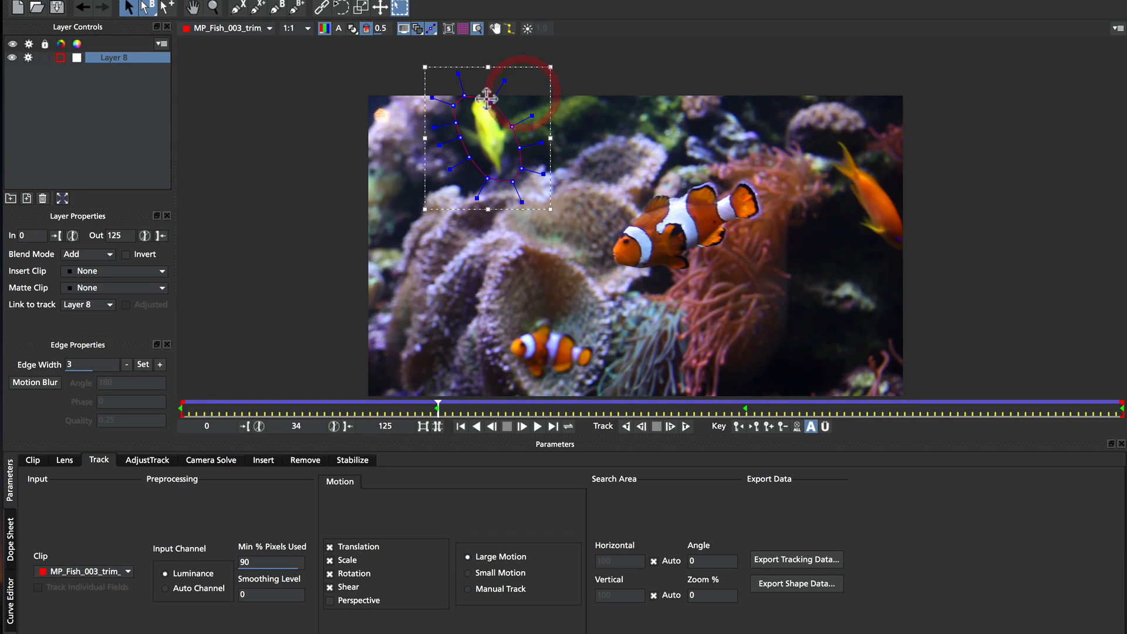
left_click_drag(491, 98, 515, 125)
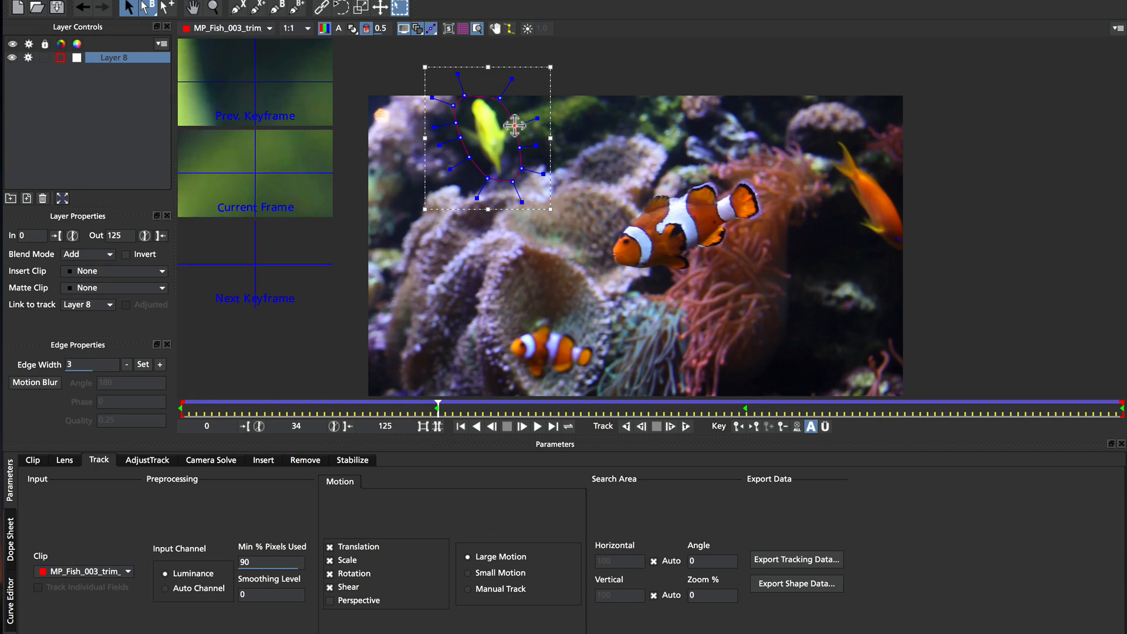
left_click_drag(462, 95, 461, 140)
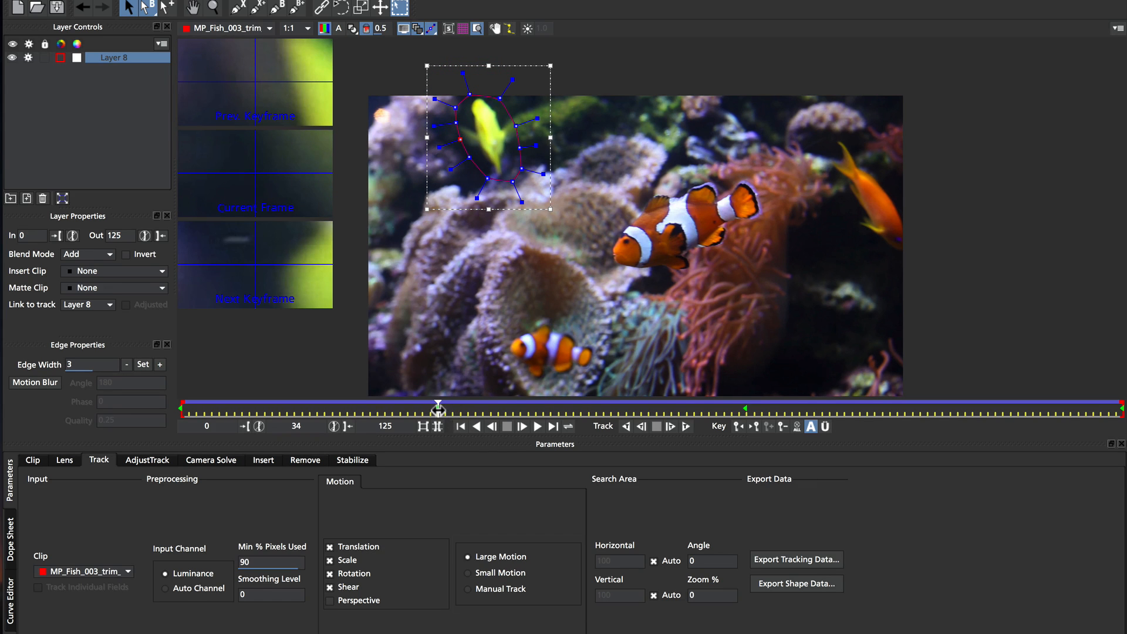
Step: Correct the spline's points around the yellow fish at frames 29, 14 and 58
left_click_drag(438, 409, 399, 390)
left_click_drag(457, 137, 443, 128)
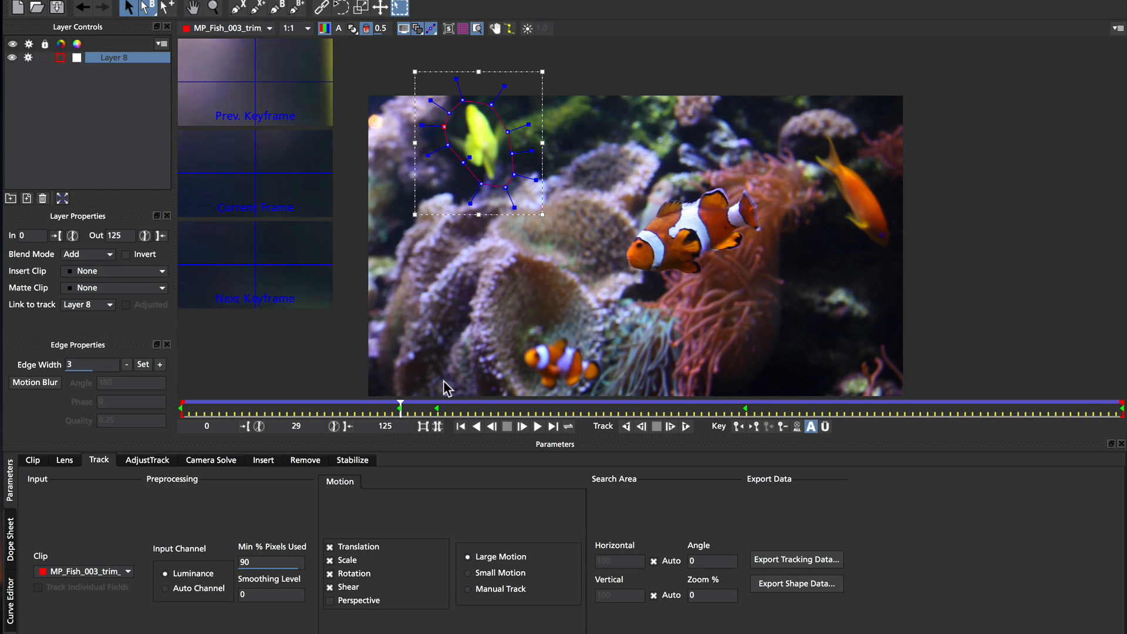
left_click_drag(398, 406, 280, 406)
left_click_drag(503, 151, 462, 109)
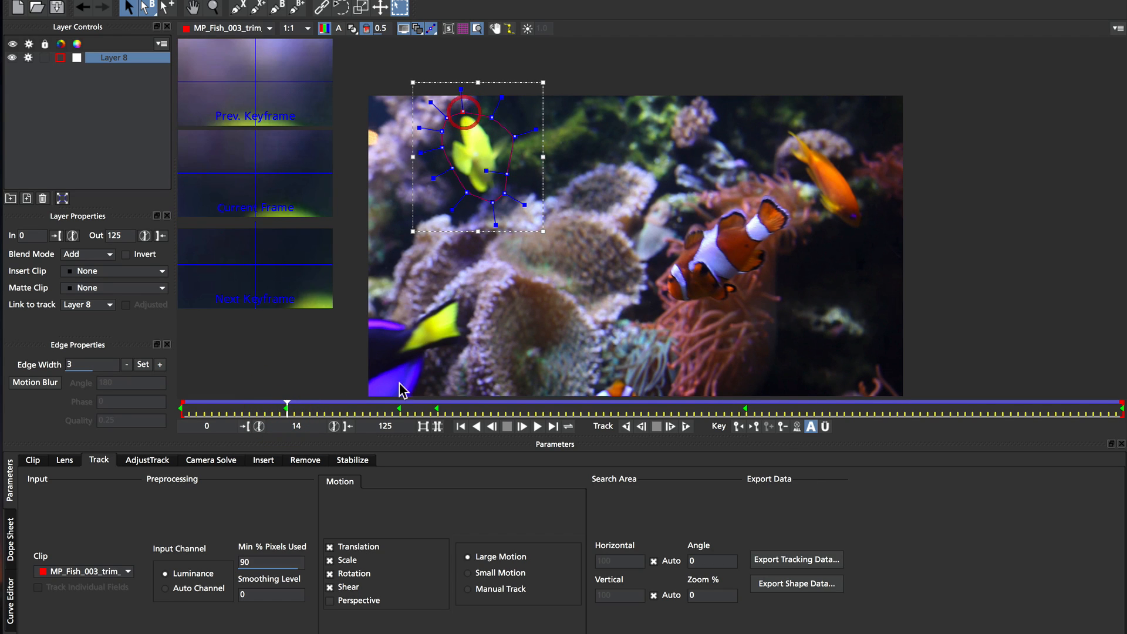
left_click_drag(286, 410, 616, 409)
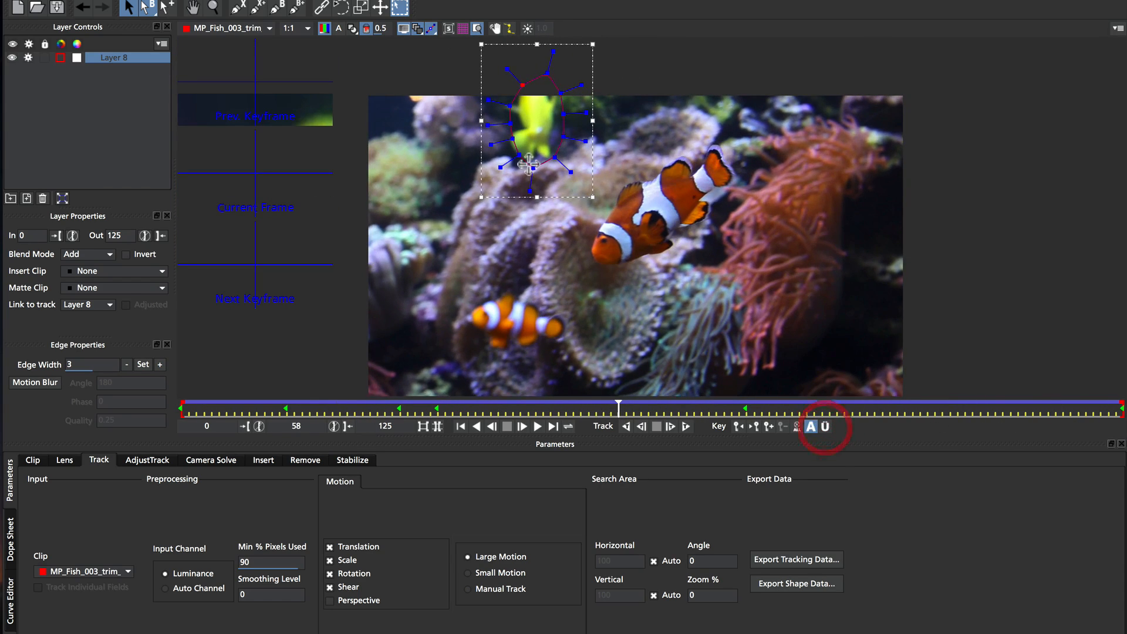
left_click_drag(510, 117, 509, 163)
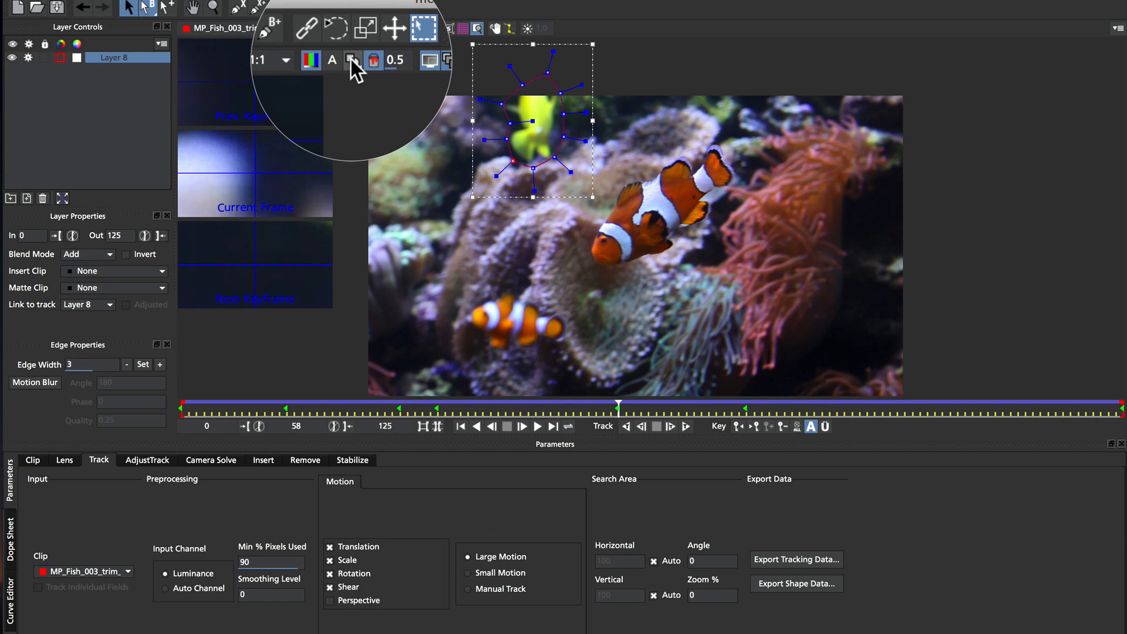
Step: Show the layer matte with its colour fill turned off and invert the layer so the yellow fish is cut out
left_click(351, 58)
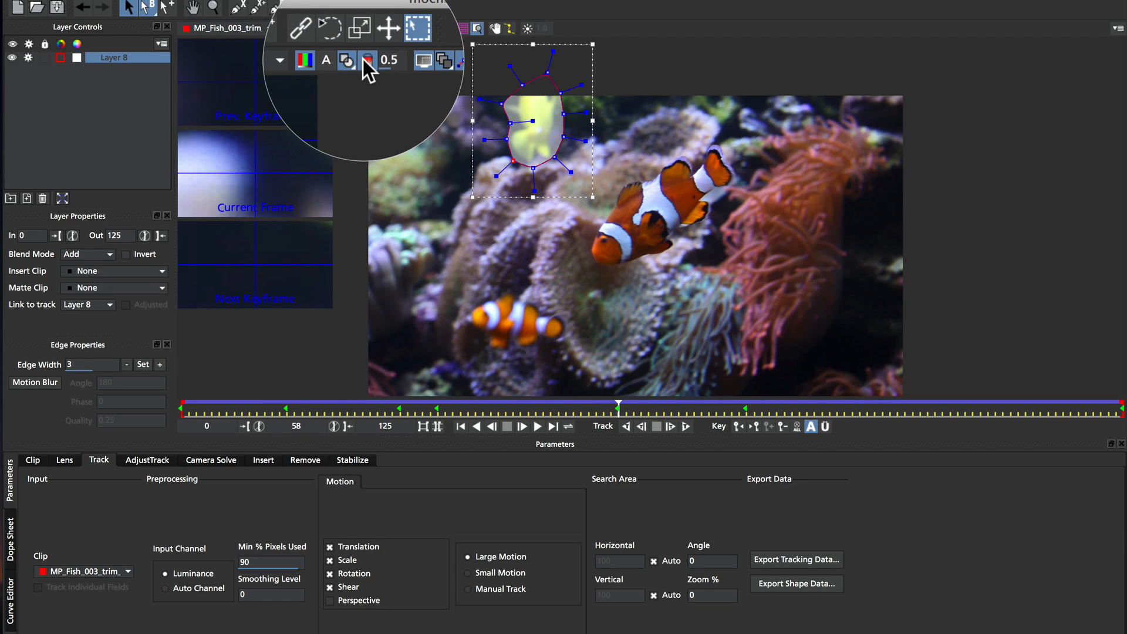
left_click(362, 59)
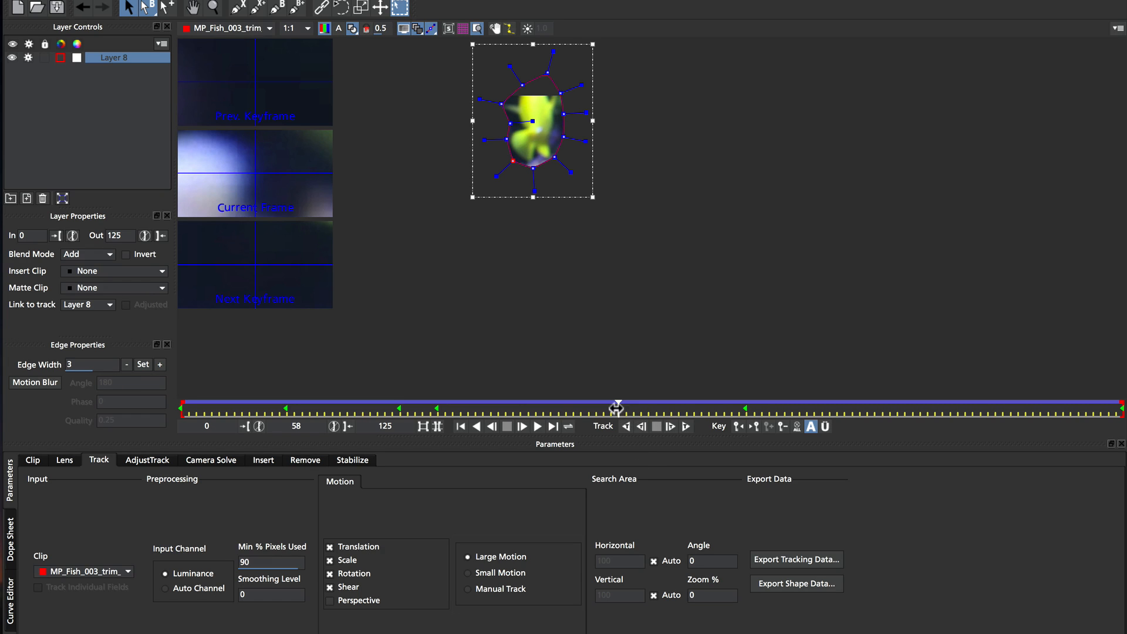
mouse_move(616, 408)
left_mouse_down()
mouse_move(659, 408)
mouse_move(597, 418)
mouse_move(613, 418)
left_mouse_up()
left_click(126, 254)
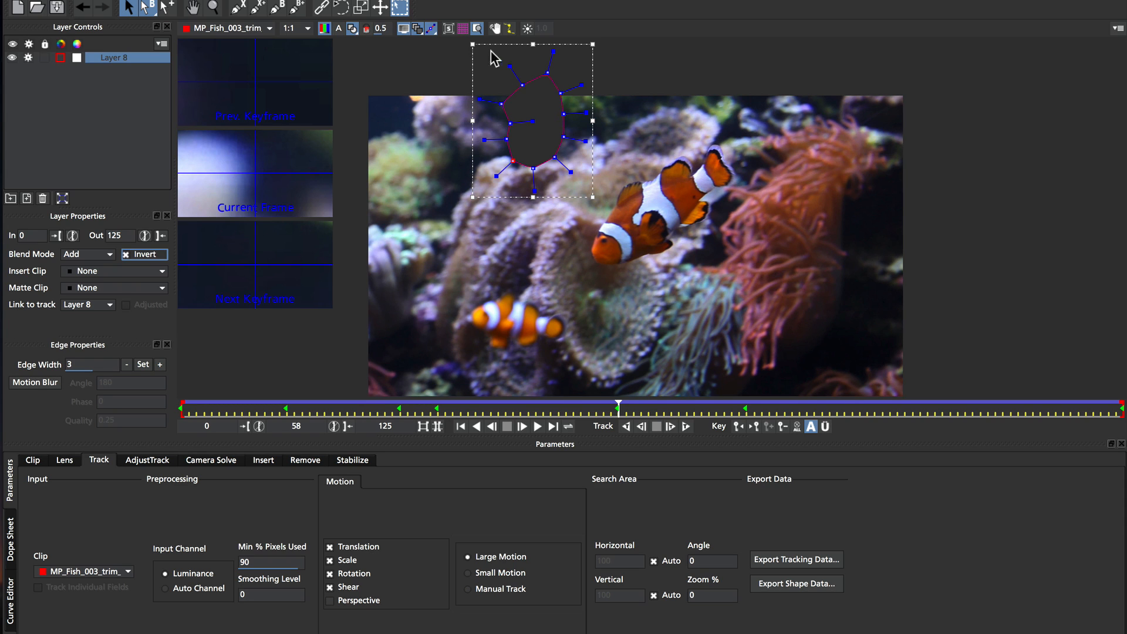
Step: Hide the spline outlines and limit the tangent display to Selected tangents
left_click(431, 28)
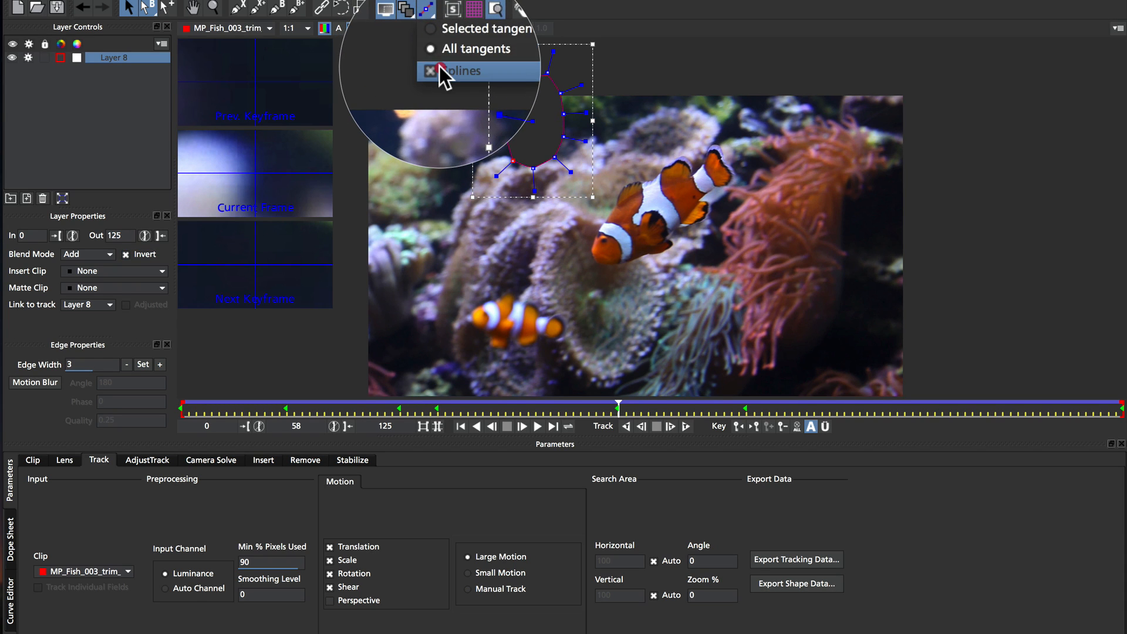
left_click(439, 68)
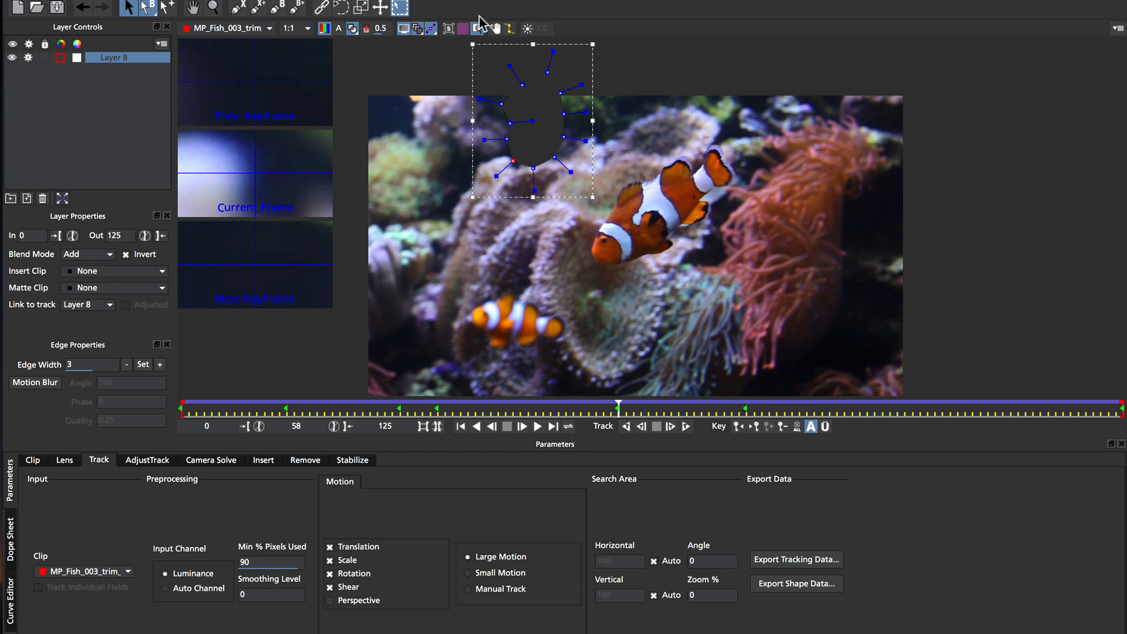
left_click(431, 28)
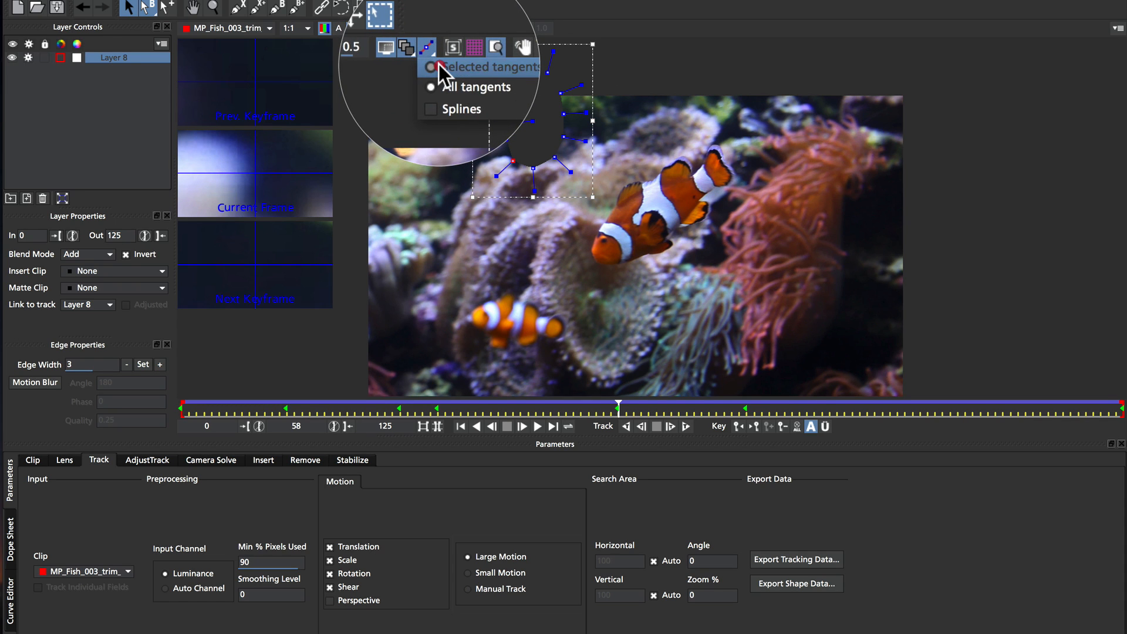
left_click(438, 66)
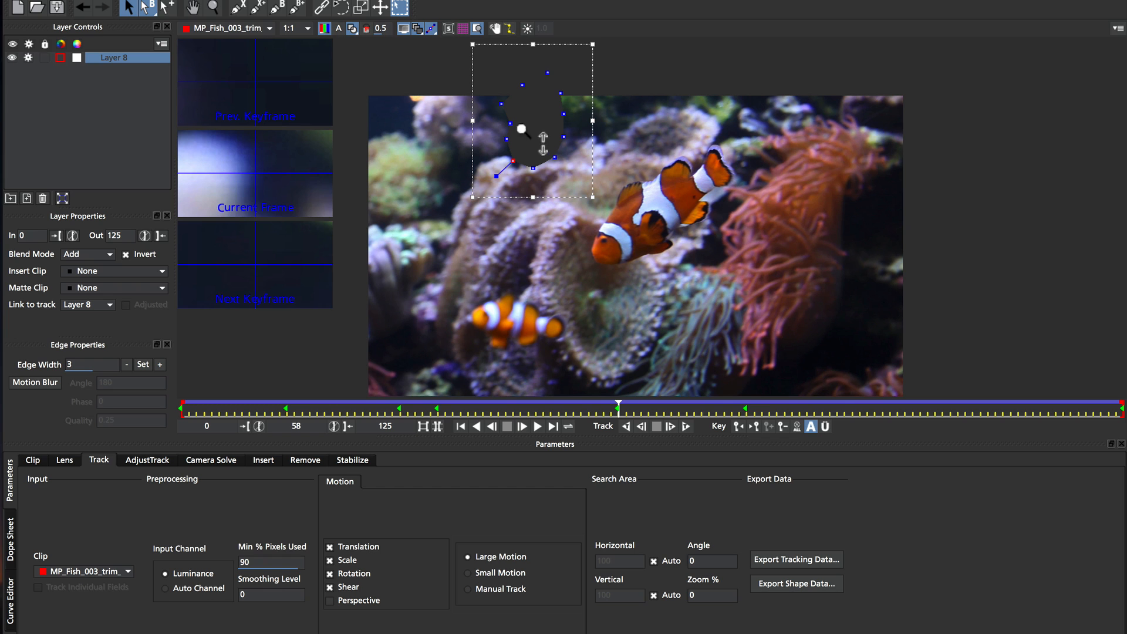
Step: Pull the spline's outer points outward at frames 63 and 68 so the cutout fully encloses the yellow fish
key("z")
mouse_move(533, 139)
left_mouse_down()
mouse_move(535, 86)
mouse_move(531, 153)
mouse_move(521, 147)
left_mouse_up()
key("x")
key("z")
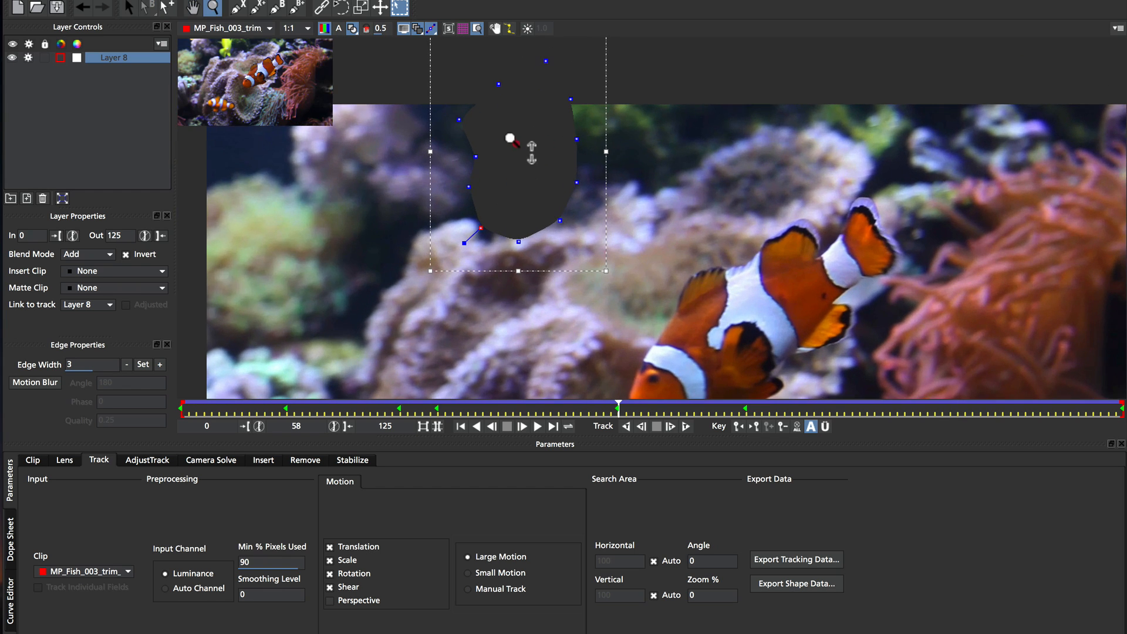
key("s")
left_click(508, 137)
left_click_drag(614, 405, 656, 405)
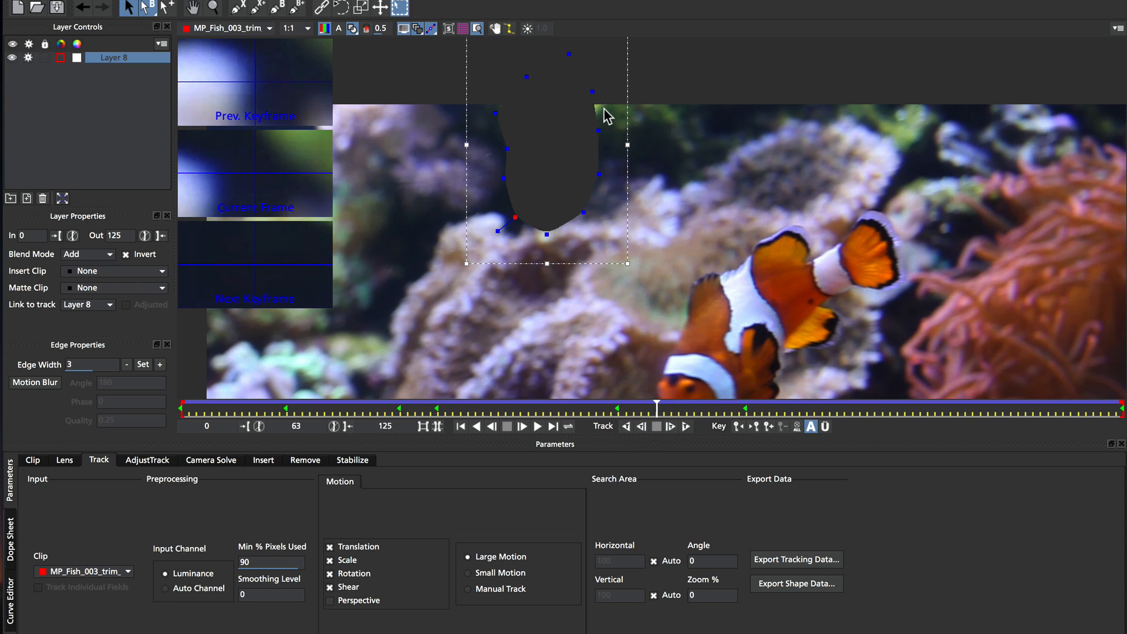
left_click_drag(592, 91, 613, 86)
left_click(670, 426)
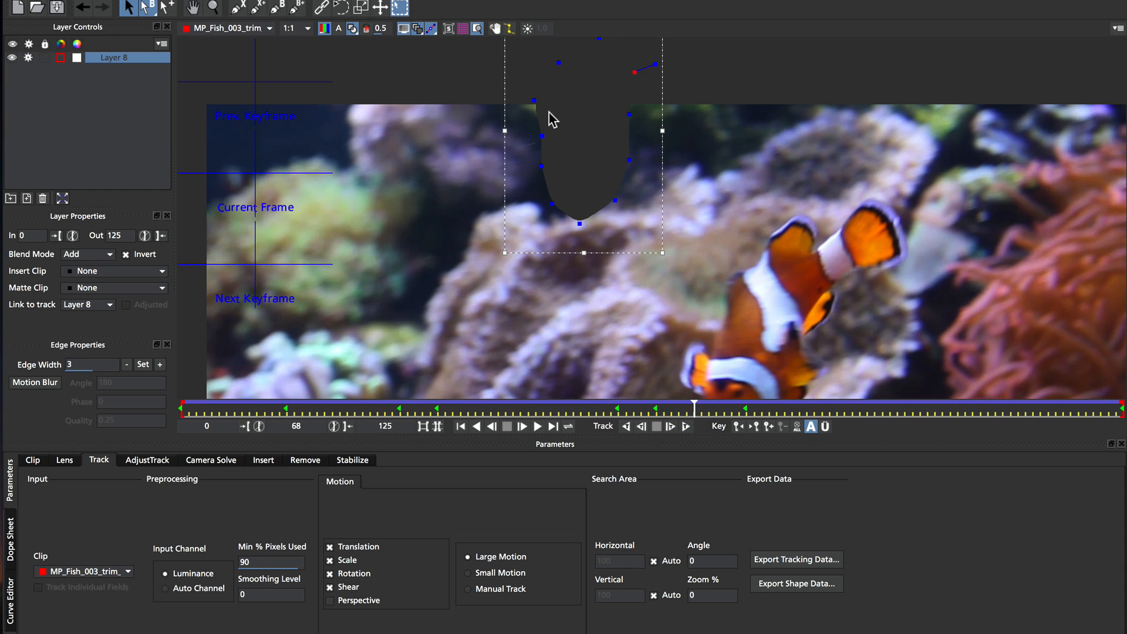
left_click_drag(536, 98, 510, 98)
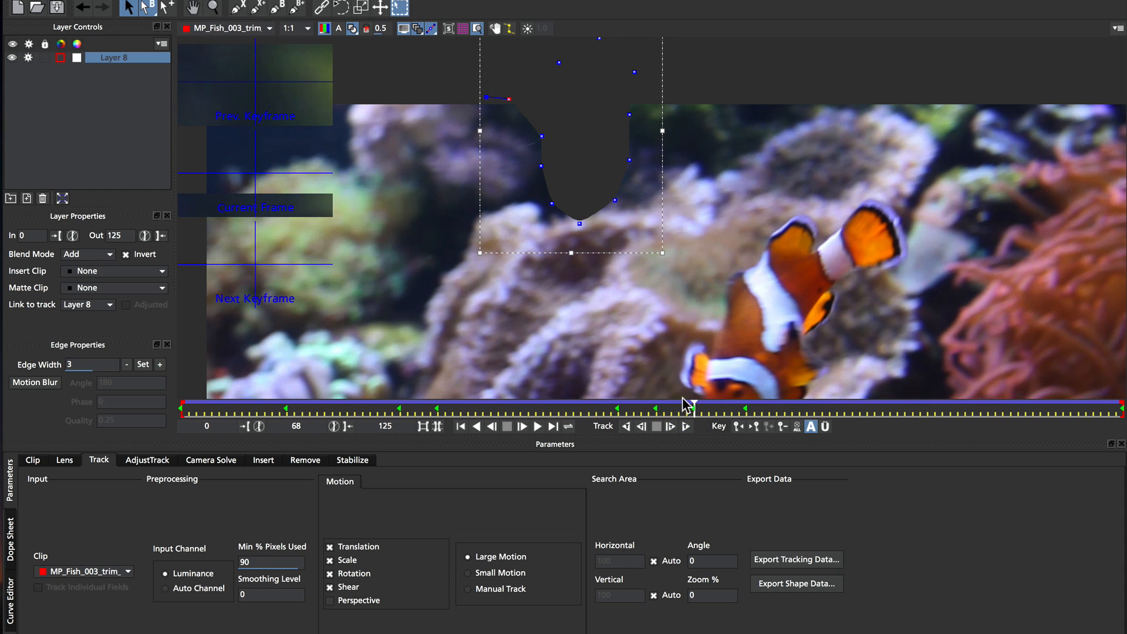
Step: Correct the yellow fish spline's points on the frames near frame 34
left_click_drag(692, 406, 430, 406)
left_click(479, 155)
left_click_drag(486, 161, 495, 156)
Step: Turn off the yellow fish layer's inversion and return to frame 0
left_click_drag(437, 405, 113, 372)
left_click(139, 255)
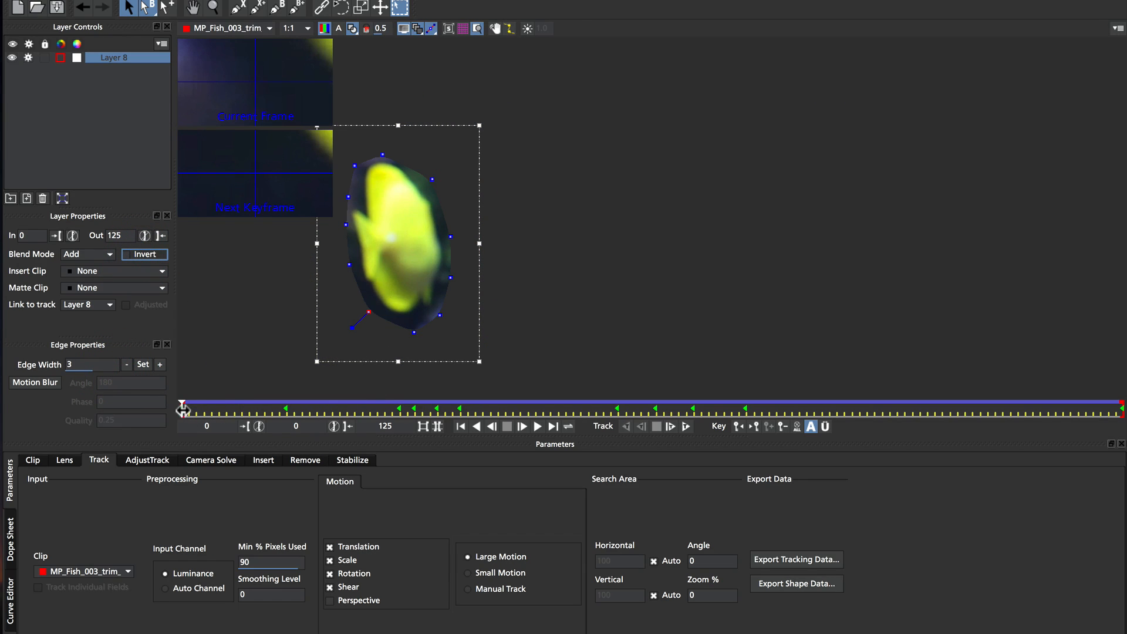
left_click_drag(182, 409, 119, 402)
Step: Restore the normal viewer display with colour fill enabled, the layer matte hidden and the Splines outlines shown
left_click(366, 28)
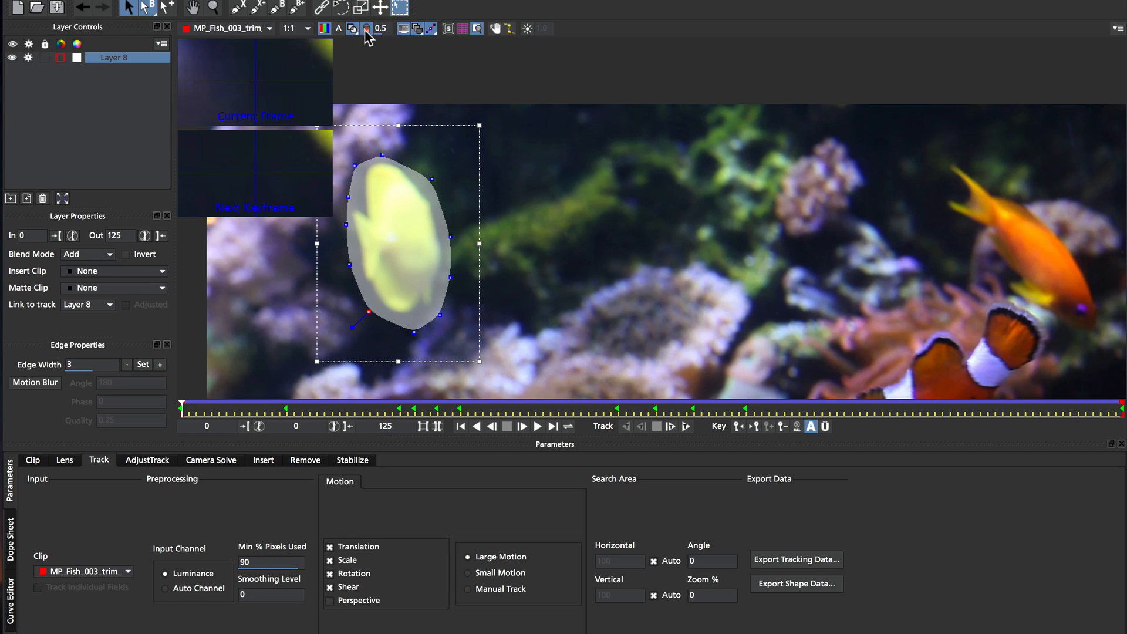
left_click(352, 29)
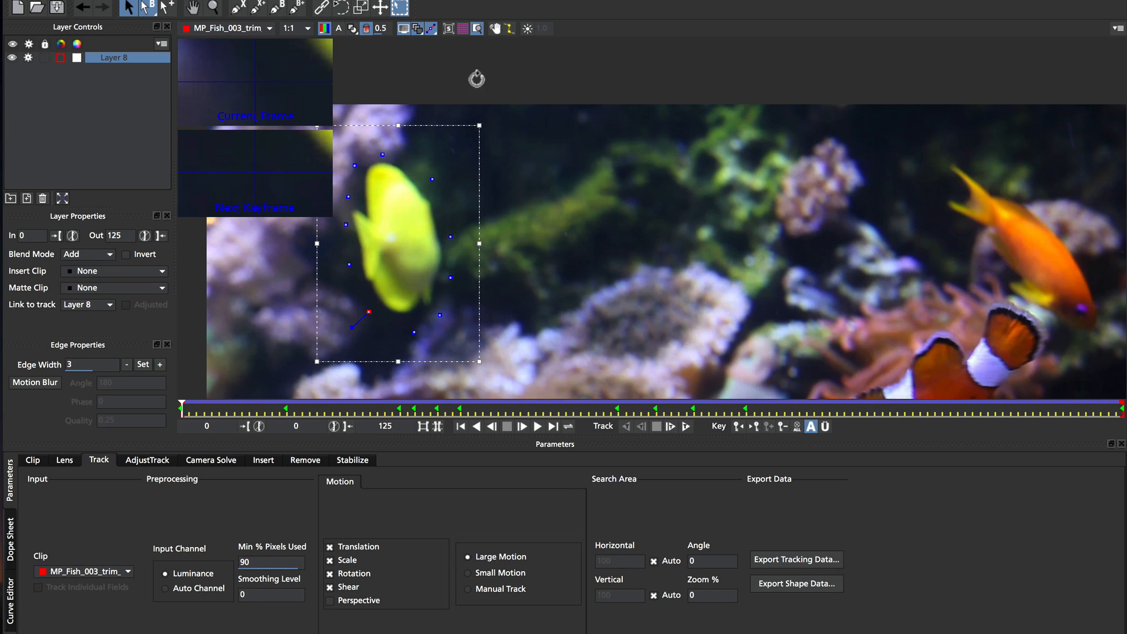
left_click(432, 29)
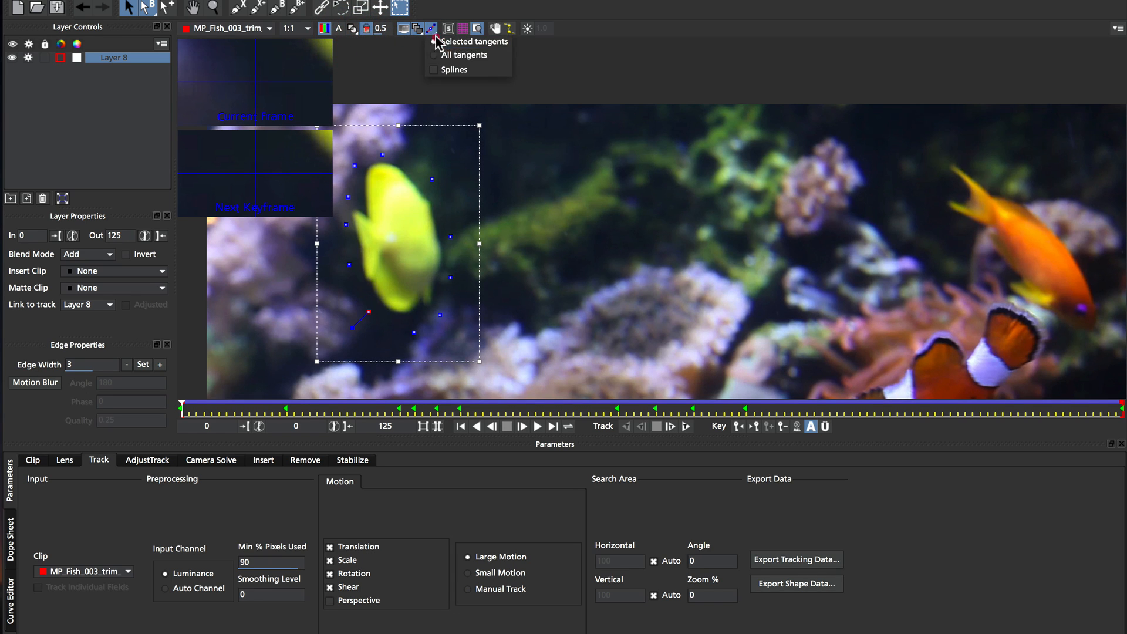
left_click(456, 73)
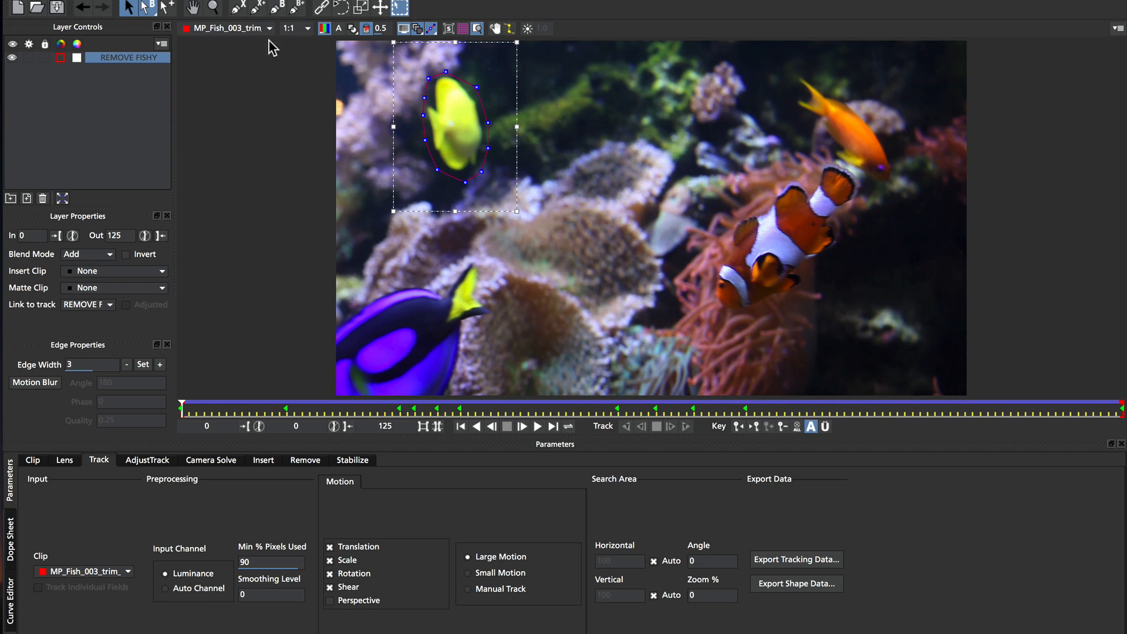
Step: Draw a large closed X-spline around the background coral and dark water surrounding the yellow fish at frame 0
left_click(242, 11)
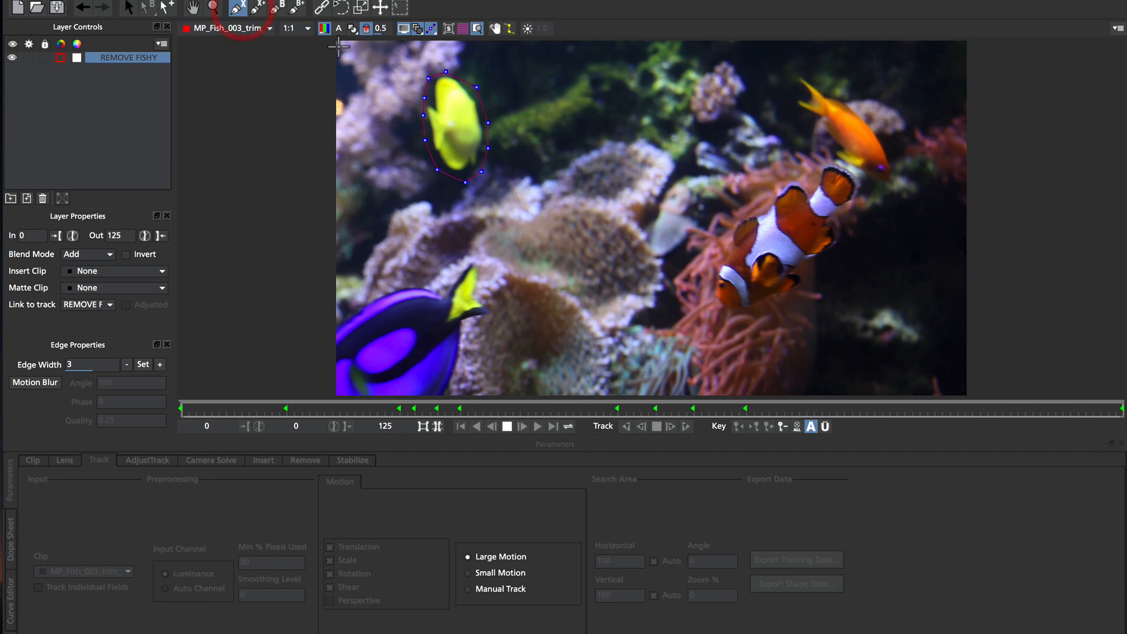
left_click(399, 40)
left_click(408, 217)
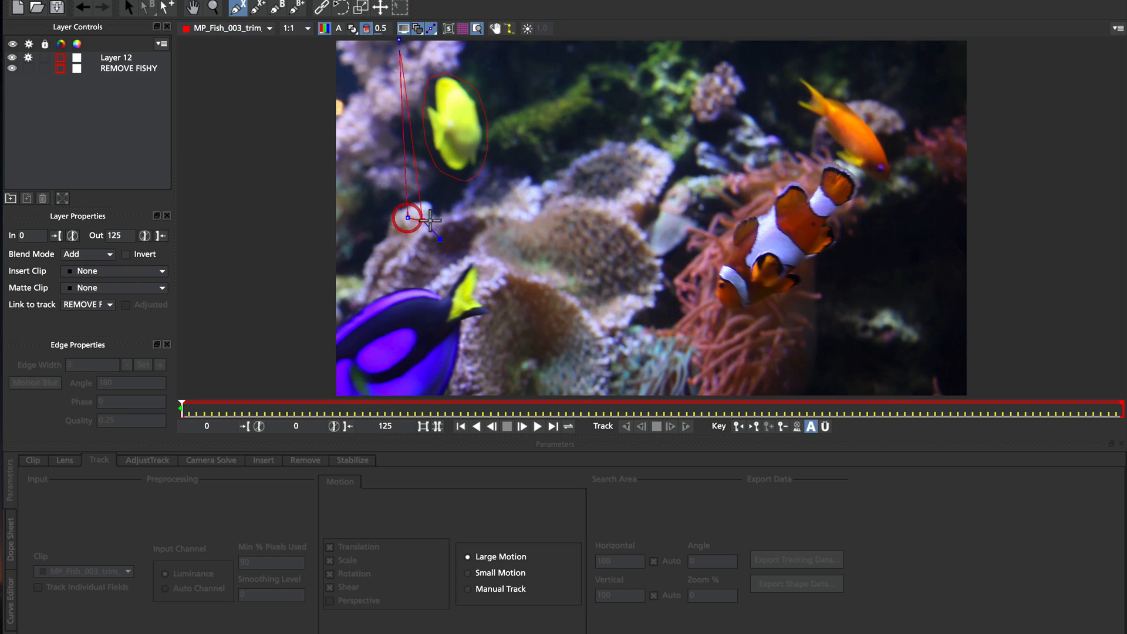
left_click(456, 224)
left_click(492, 219)
left_click(591, 210)
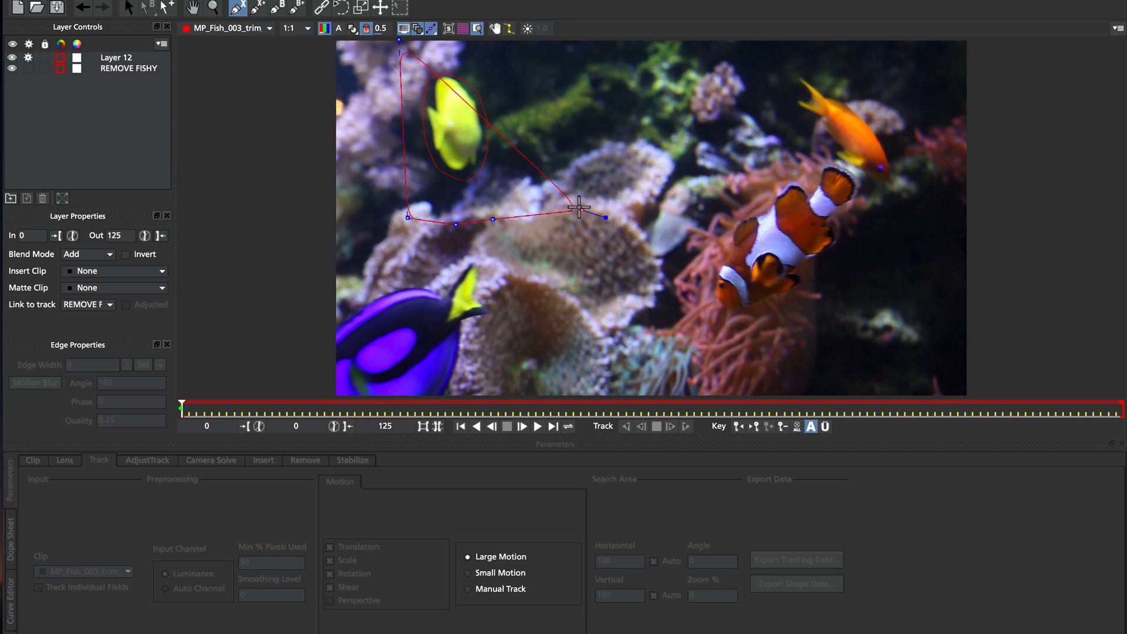
left_click(638, 206)
left_click(637, 154)
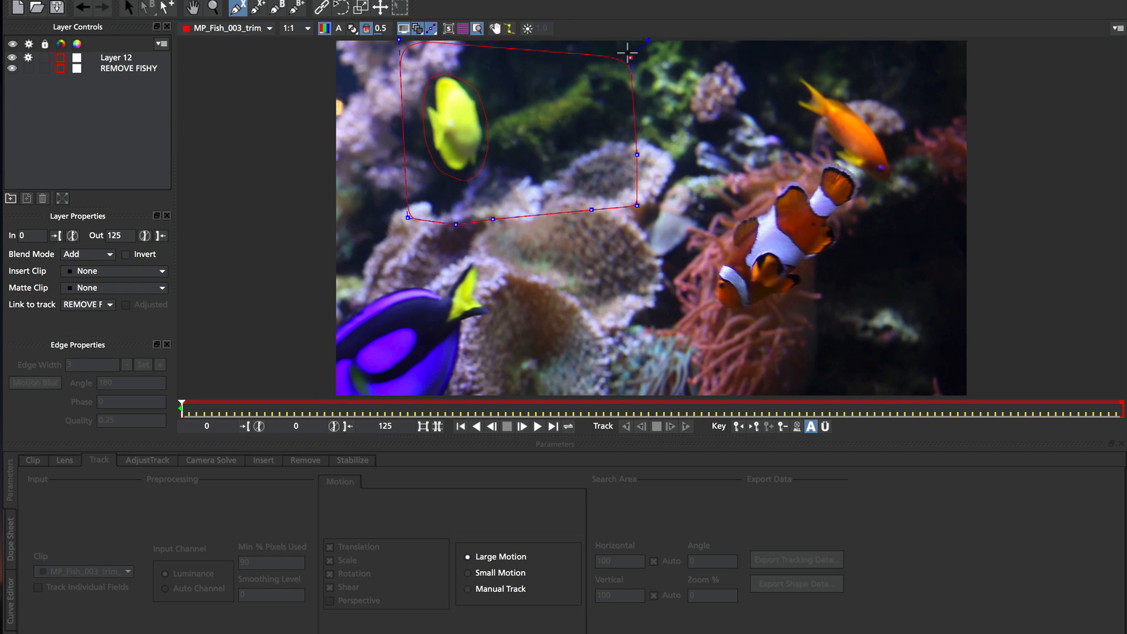
left_click(630, 40)
right_click(630, 40)
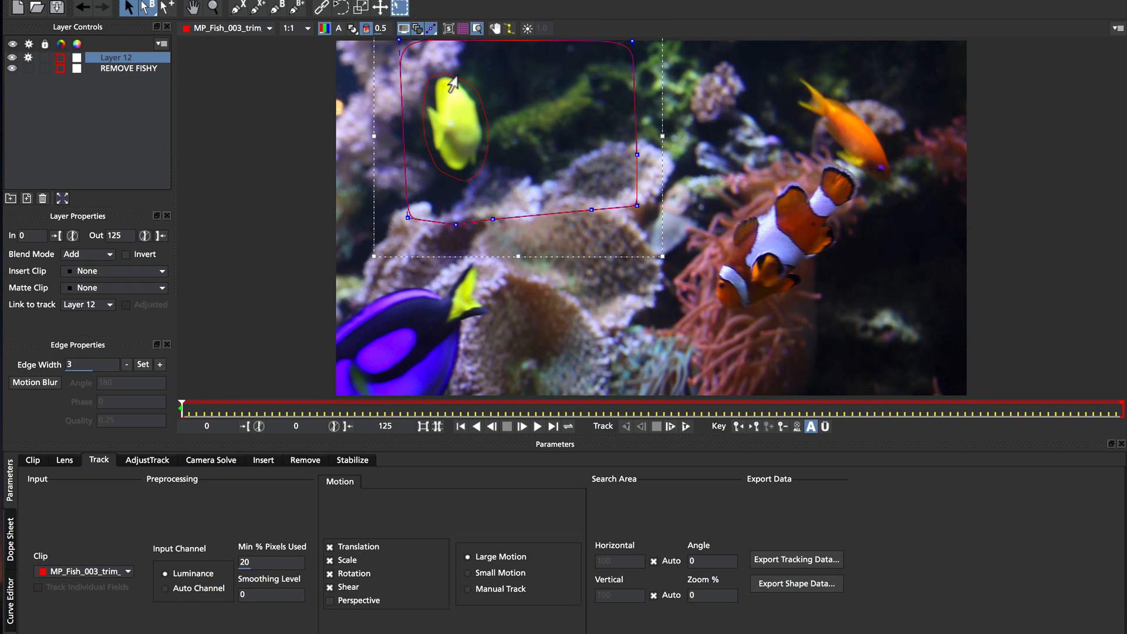
Step: Move the new background layer below REMOVE FISHY and rename it BGD
left_click_drag(119, 54, 131, 76)
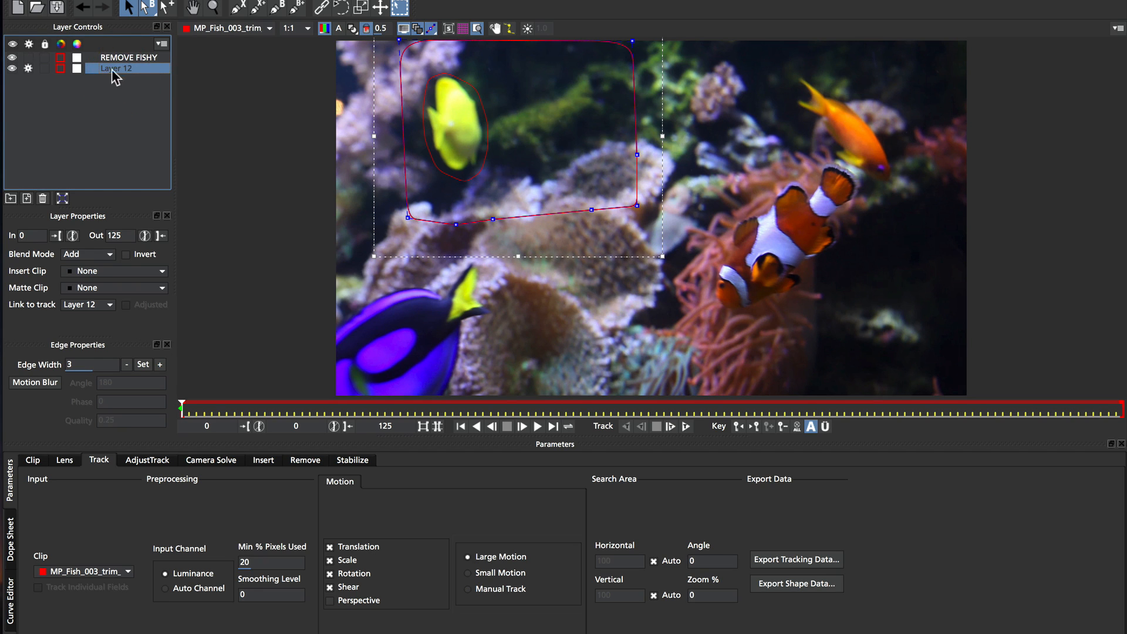
left_click(112, 69)
double_click(117, 68)
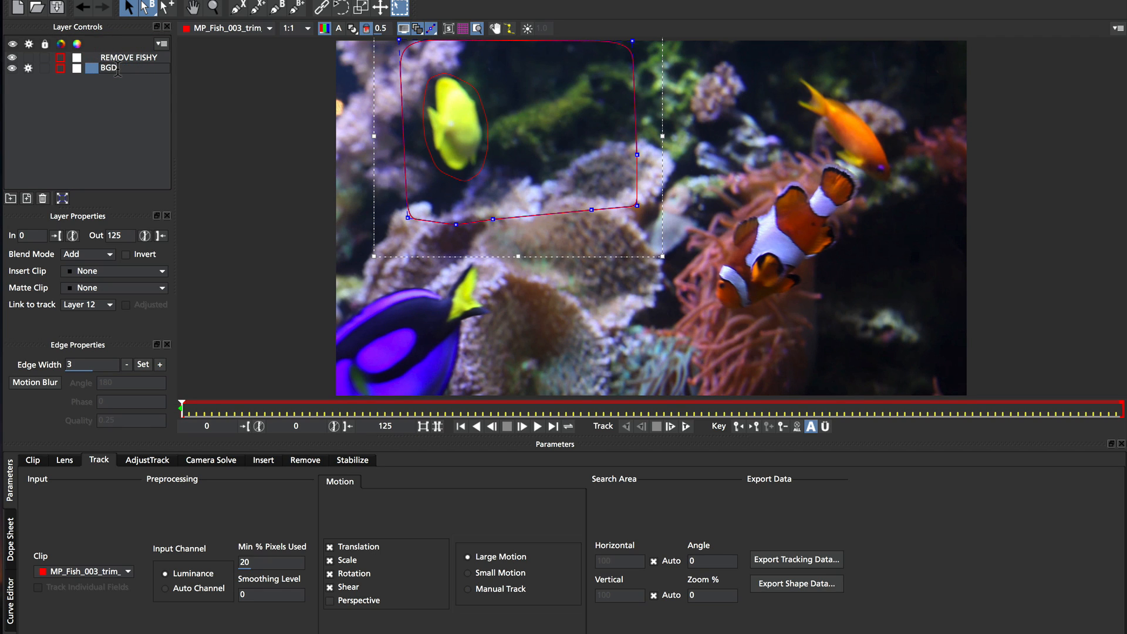
key("Return")
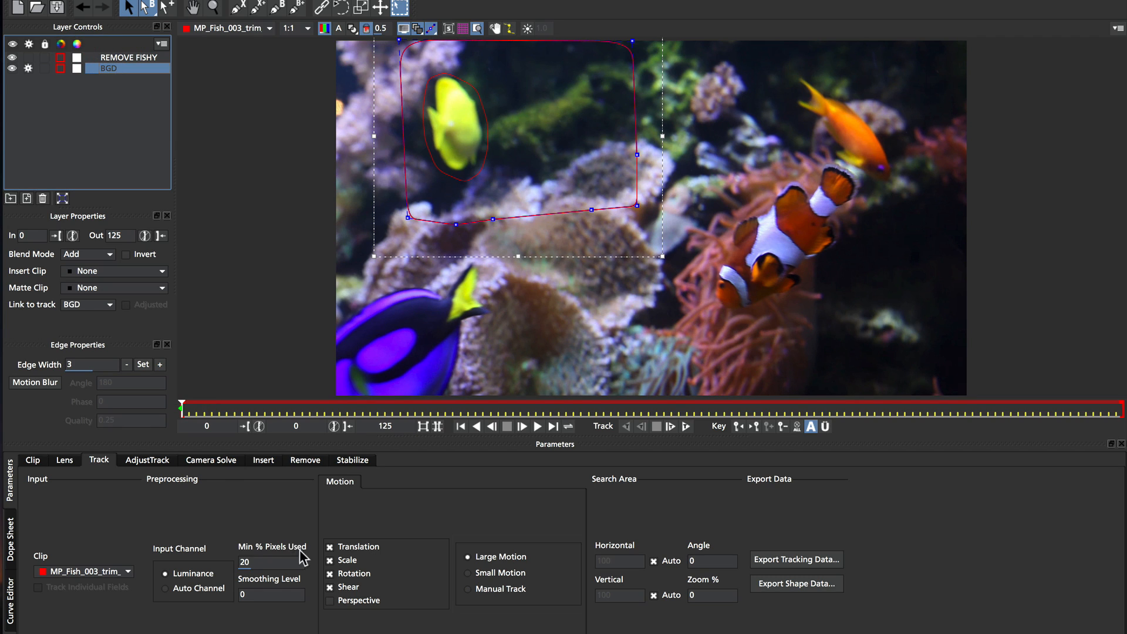
Step: Set BGD's minimum percentage of pixels used to 90 and show the layer mattes to check the tracking area
left_click(274, 563)
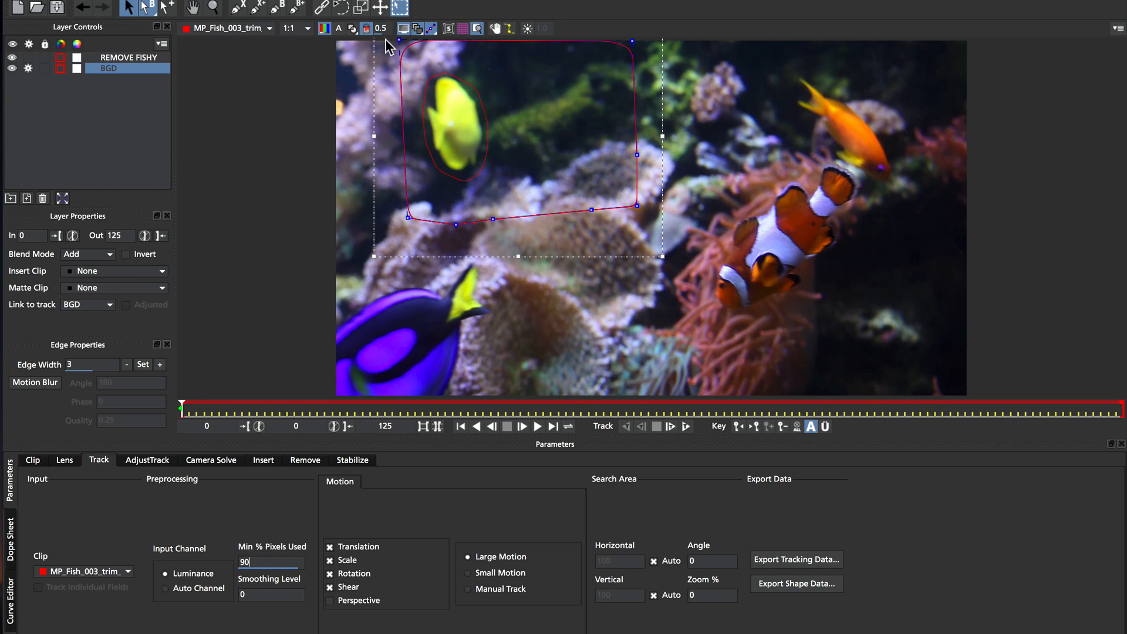
left_click(351, 29)
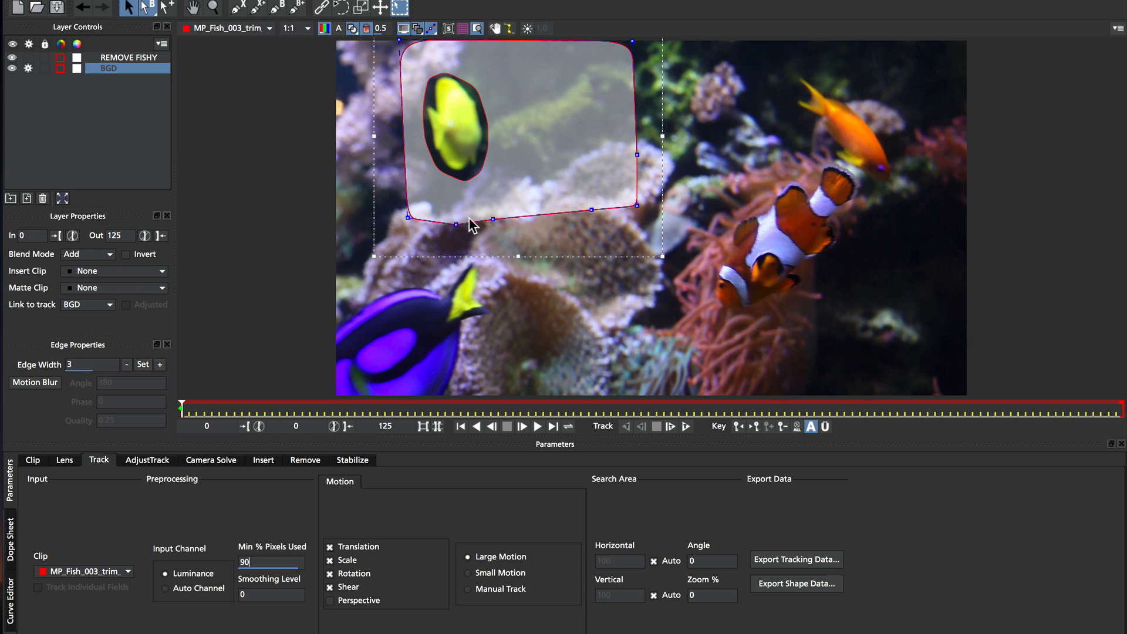
left_click(454, 221)
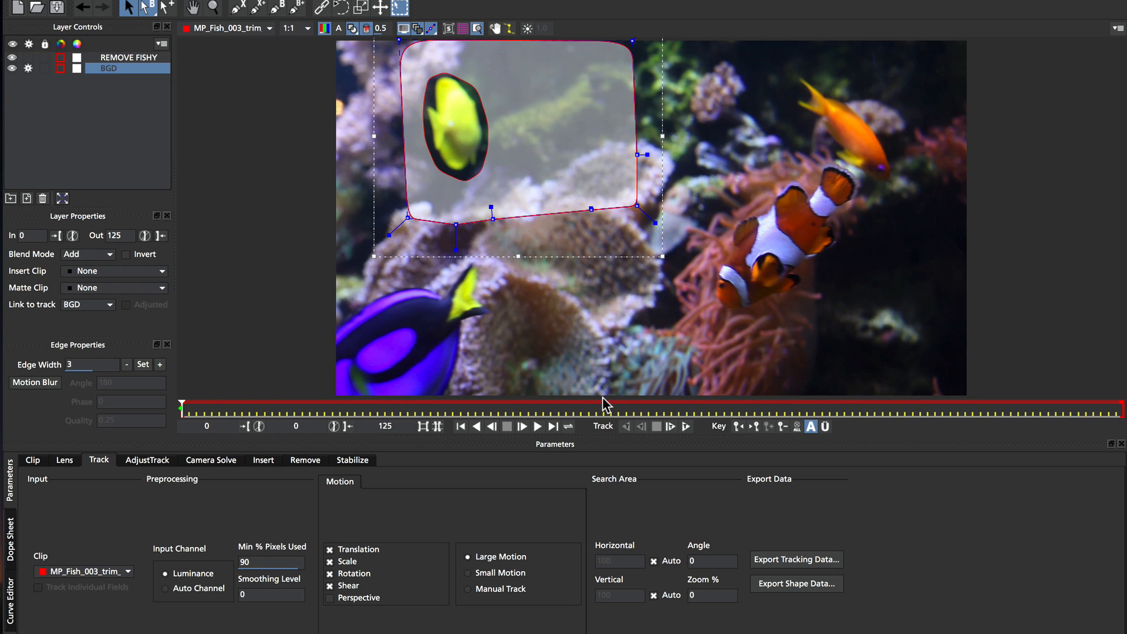
Step: Track BGD forward to frame 47 and pull its lower-right spline points away from the clownfish
left_click(685, 427)
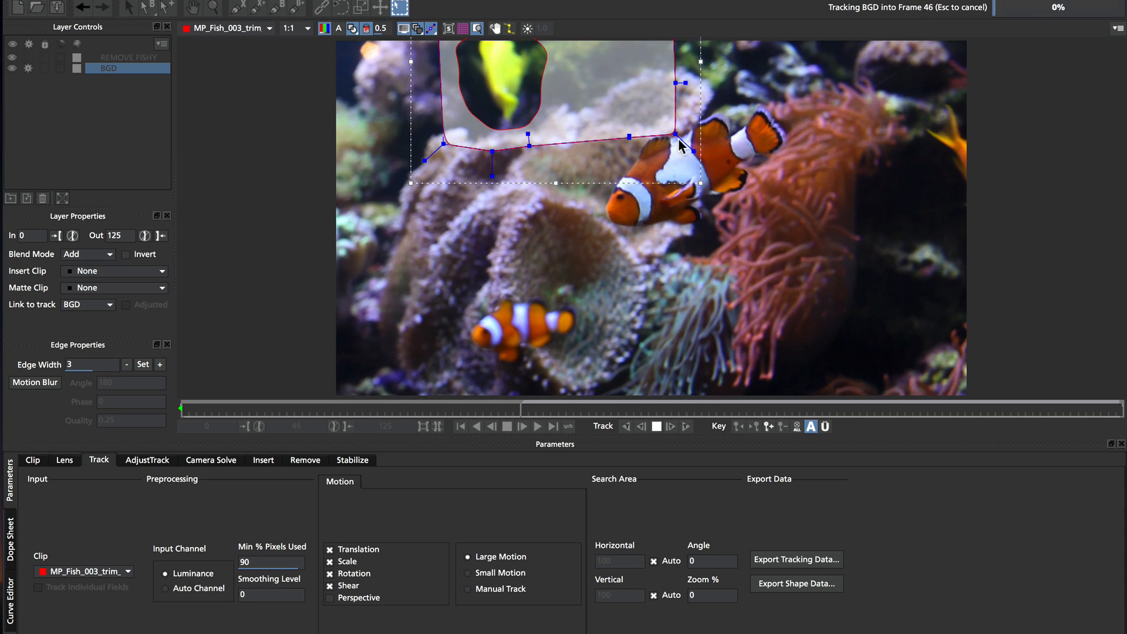
key("Escape")
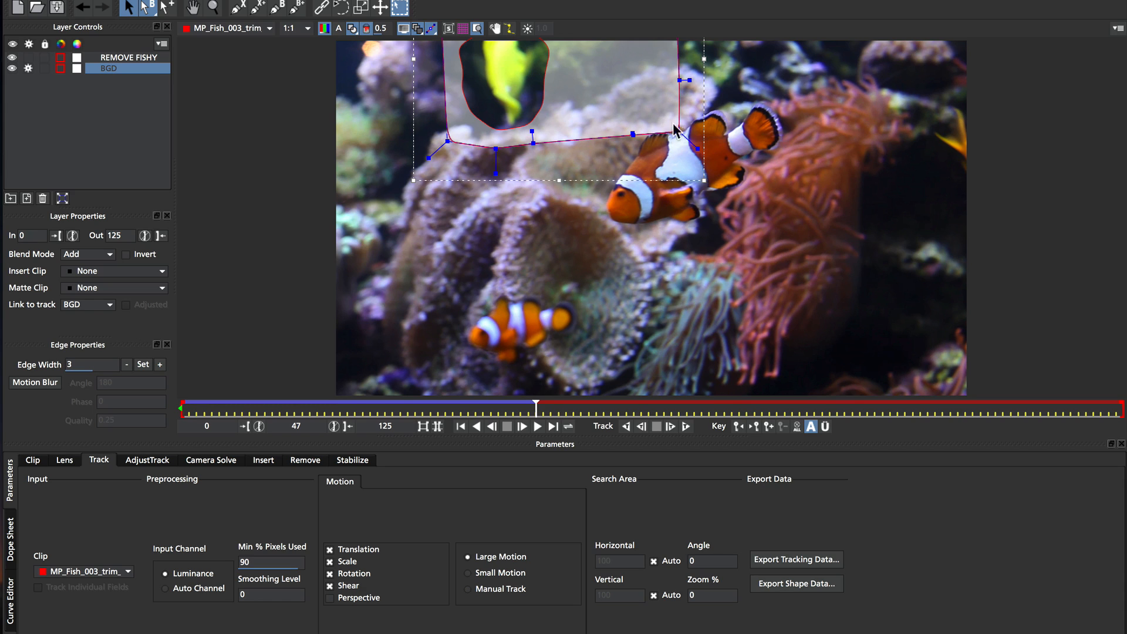
mouse_move(678, 128)
left_mouse_down()
mouse_move(658, 140)
mouse_move(631, 128)
mouse_move(666, 111)
left_mouse_up()
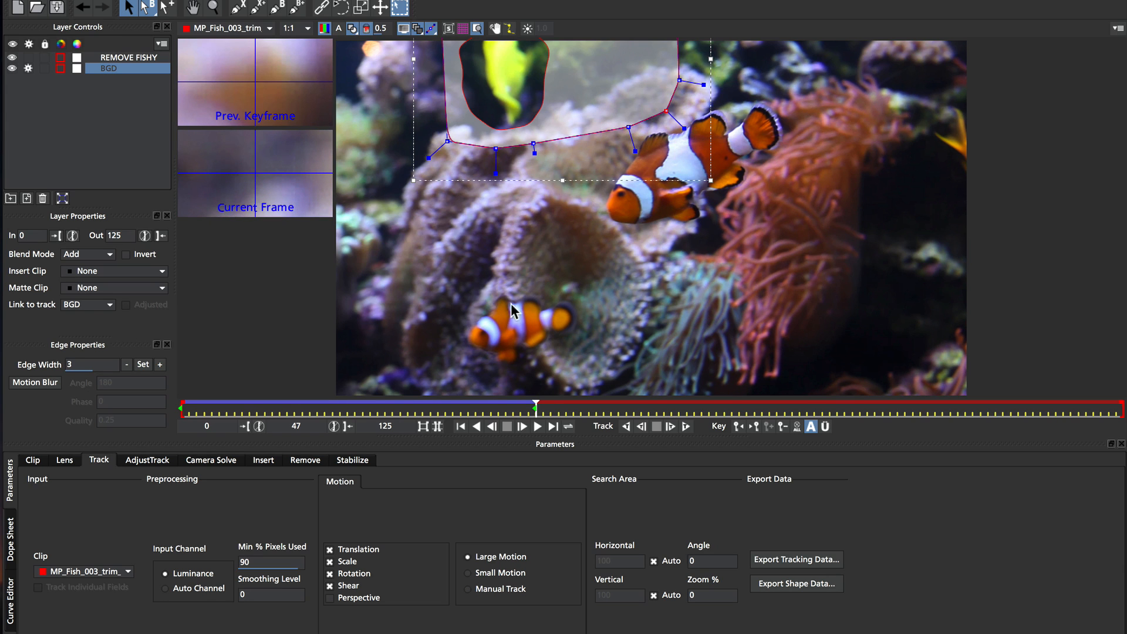
Step: Continue tracking BGD to frame 71 and move its lower-right points clear of the clownfish's tail
left_click(685, 426)
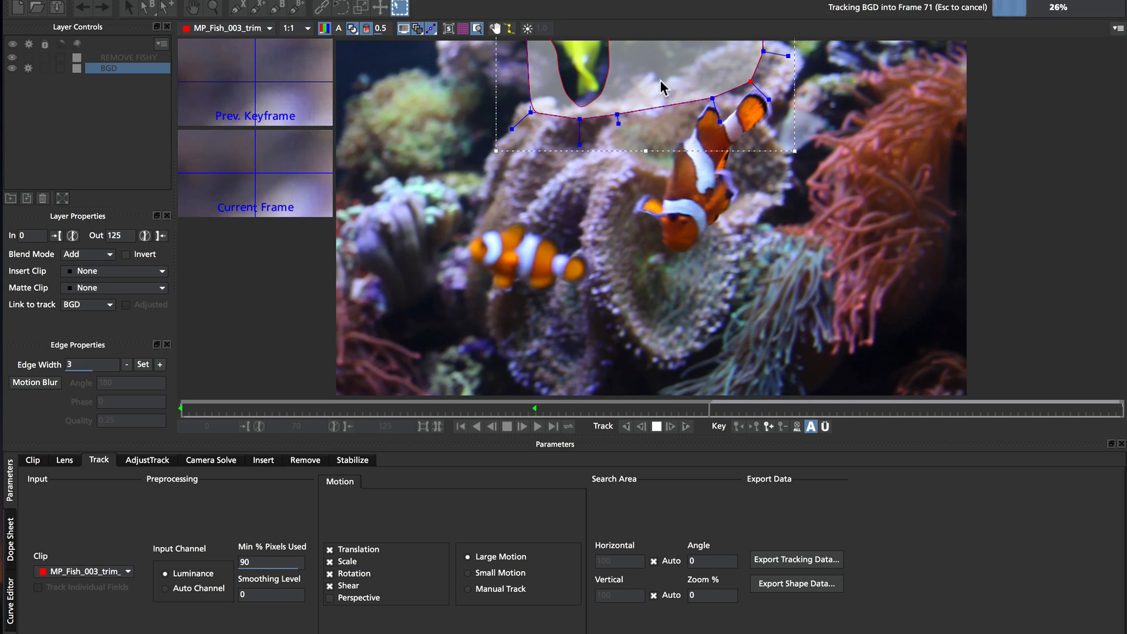
key("Escape")
left_click_drag(713, 98, 697, 84)
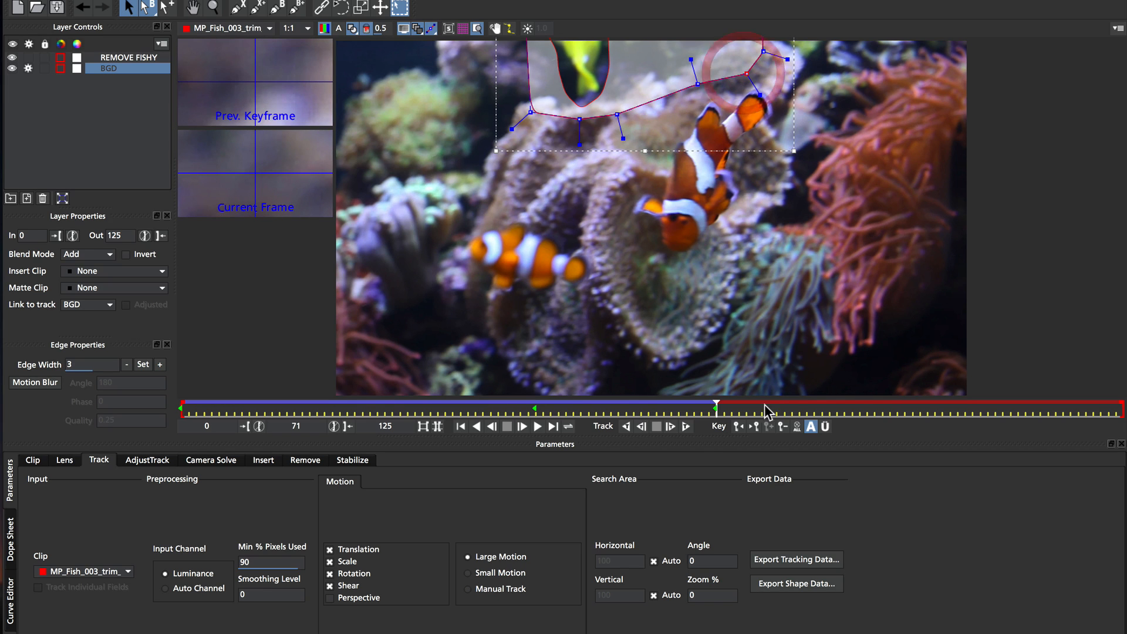
Step: Track BGD on to frame 104, lower its right-hand points onto the coral, and finish tracking to frame 125
left_click(687, 427)
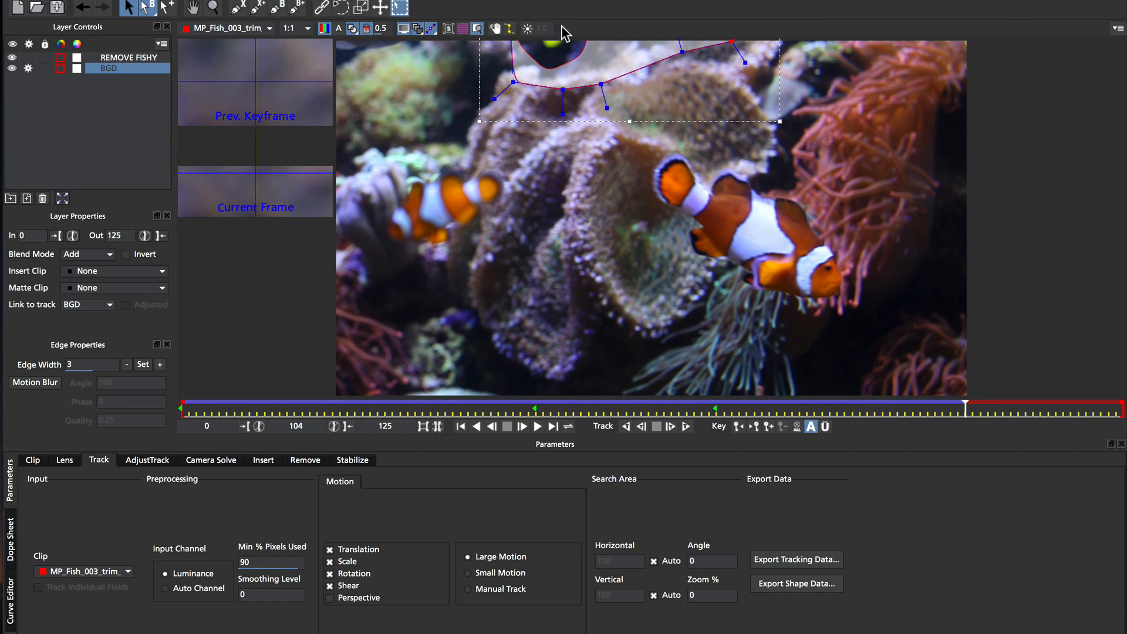
left_click_drag(680, 51, 728, 57)
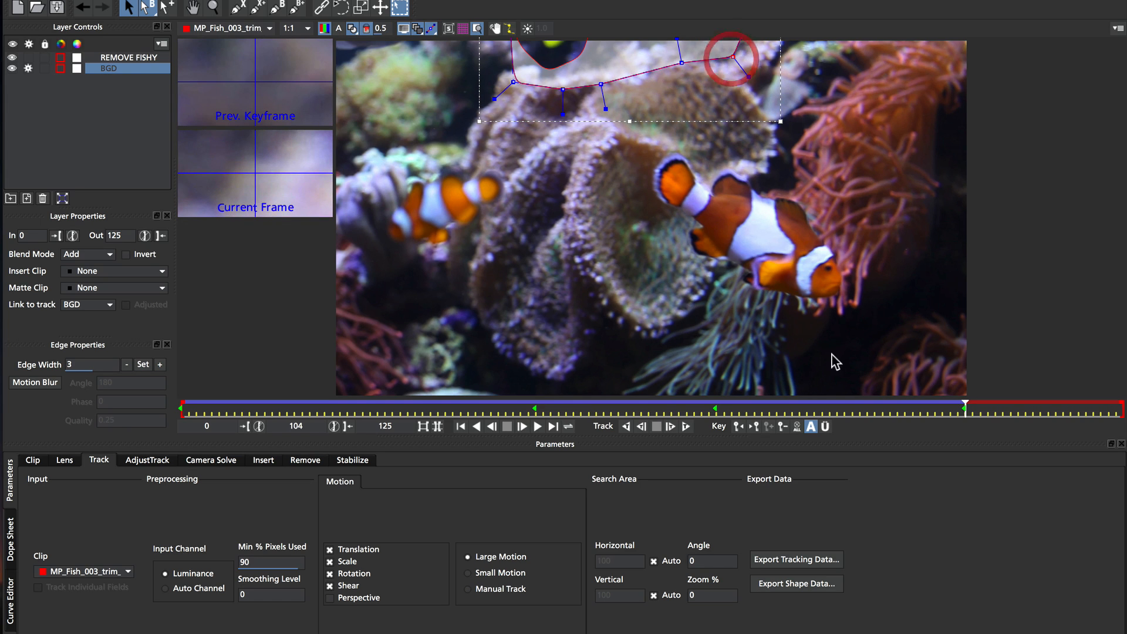
left_click(686, 426)
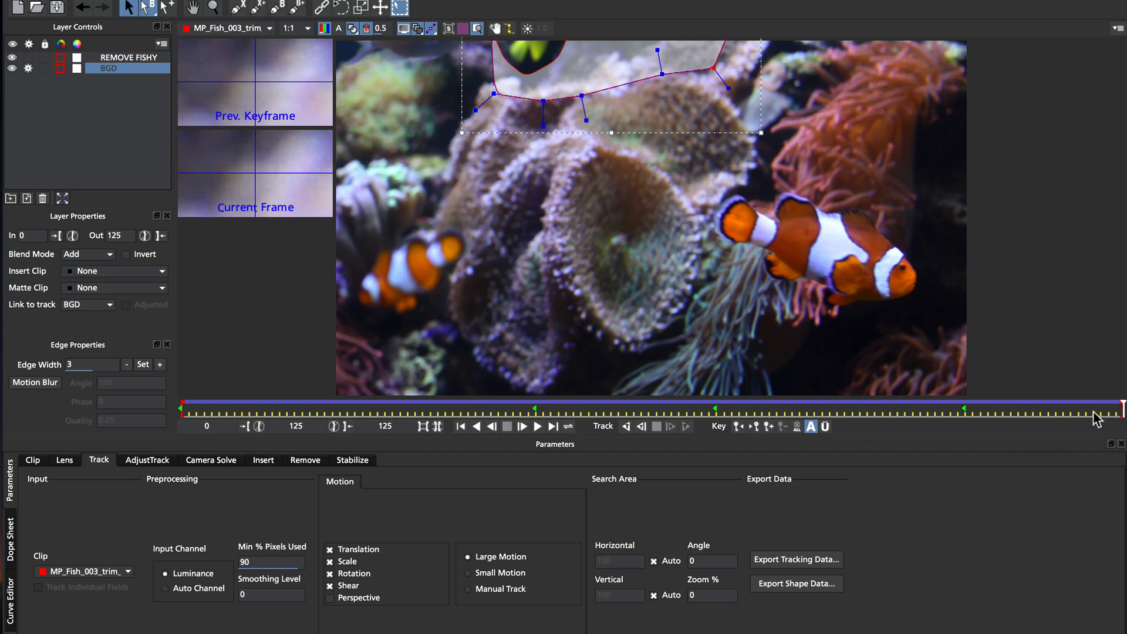
Step: Show the planar grid and play back the clip to check the BGD track
left_click(463, 28)
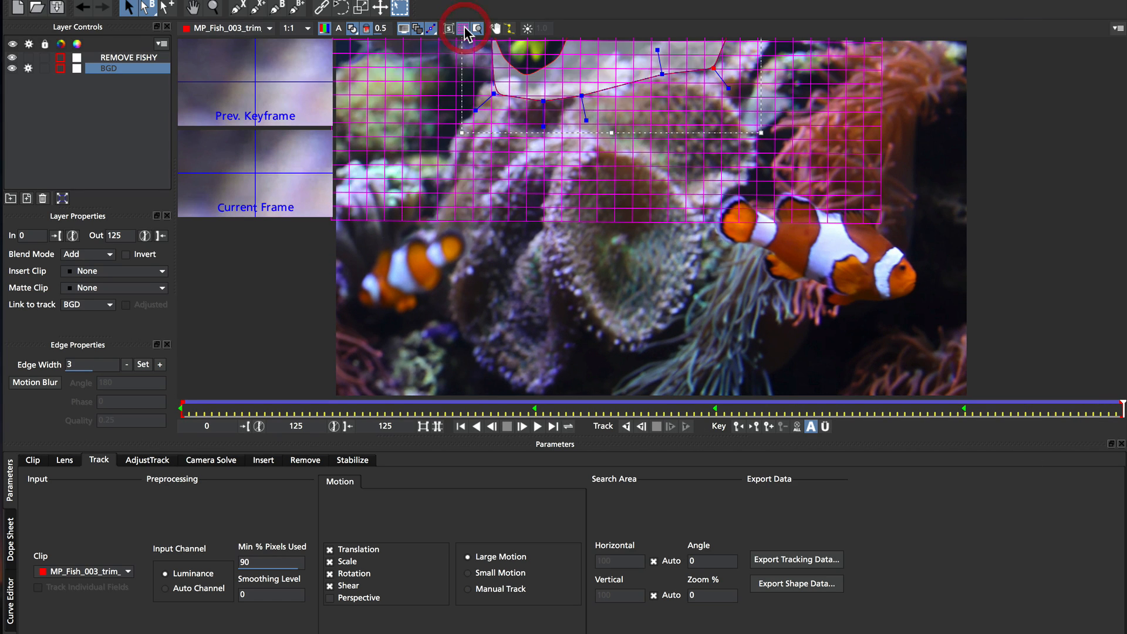
key("space")
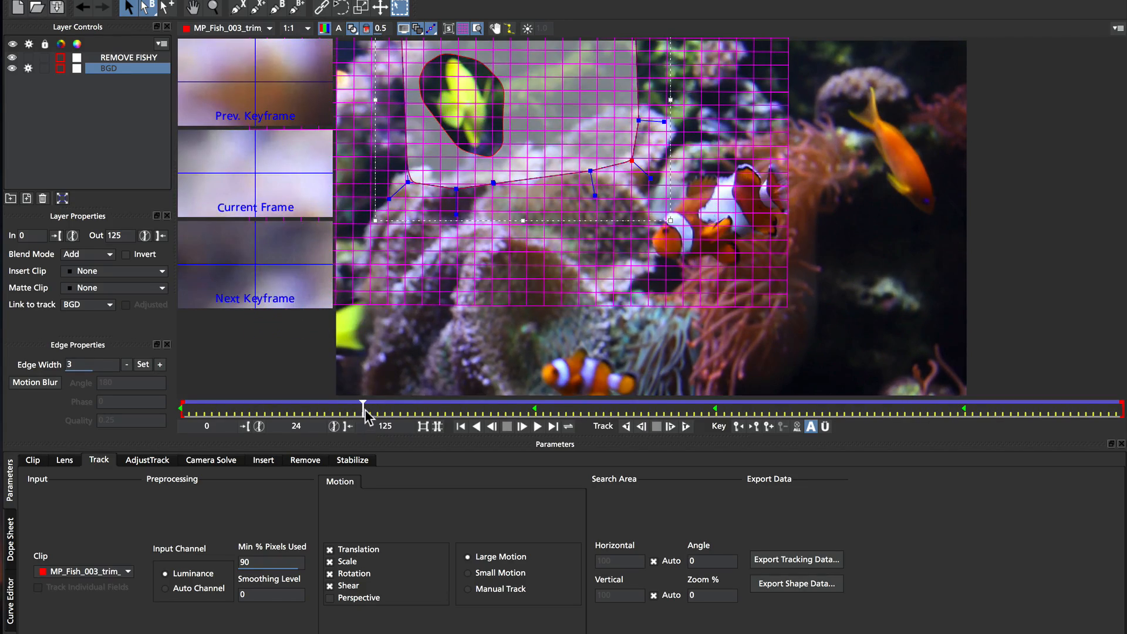
Step: Delete BGD's shape keyframes at frames 47, 71 and 104
mouse_move(365, 410)
left_mouse_down()
mouse_move(730, 409)
mouse_move(526, 413)
mouse_move(536, 422)
left_mouse_up()
left_click(781, 427)
left_click(713, 406)
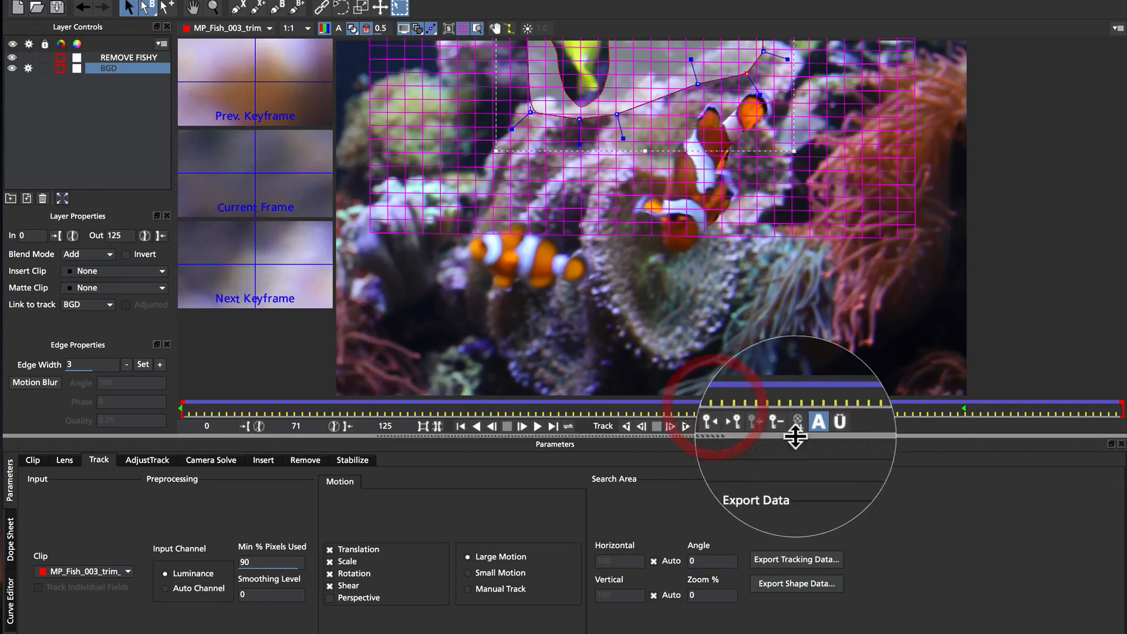
left_click(784, 427)
left_click_drag(716, 408, 964, 422)
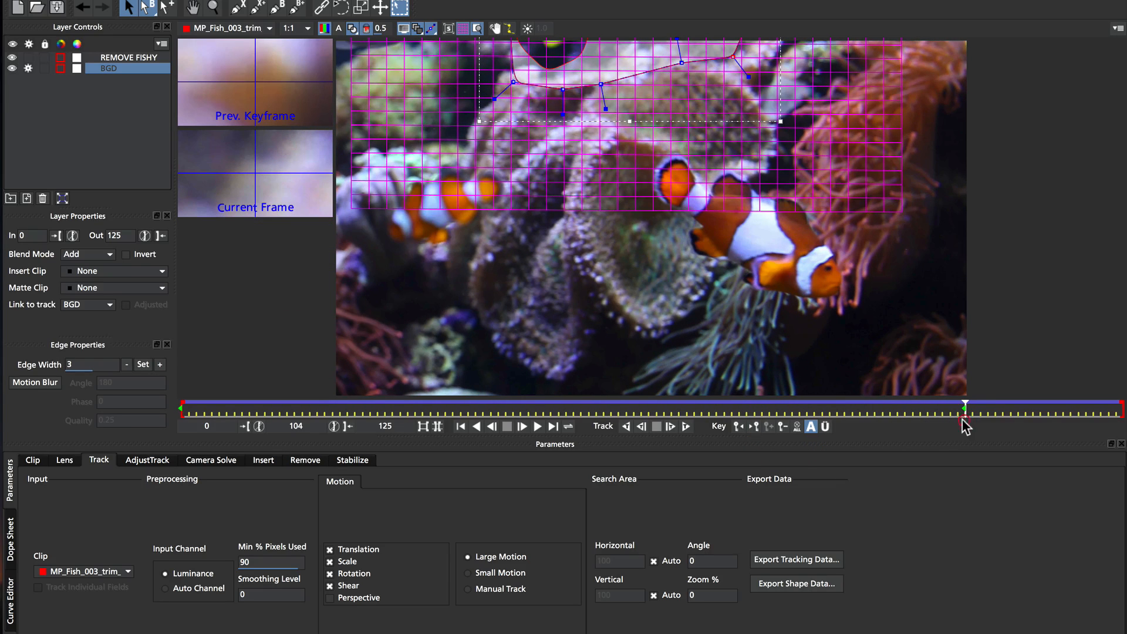
left_click(783, 426)
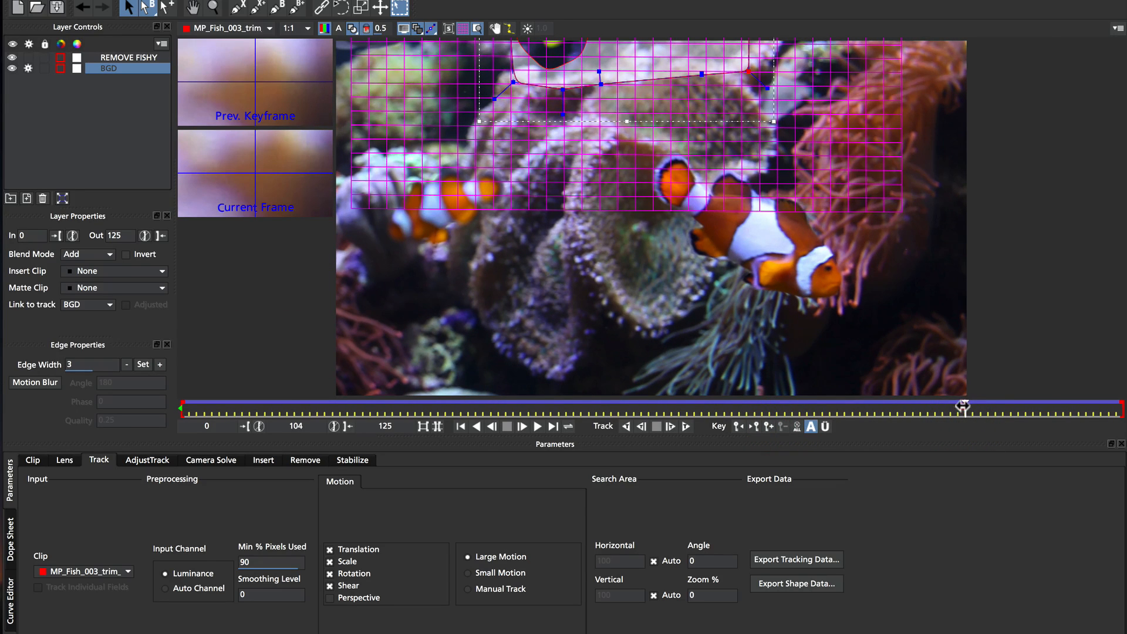
Step: Review the BGD track against the grid back to frame 0 and hide the grid
left_click_drag(963, 405, 141, 350)
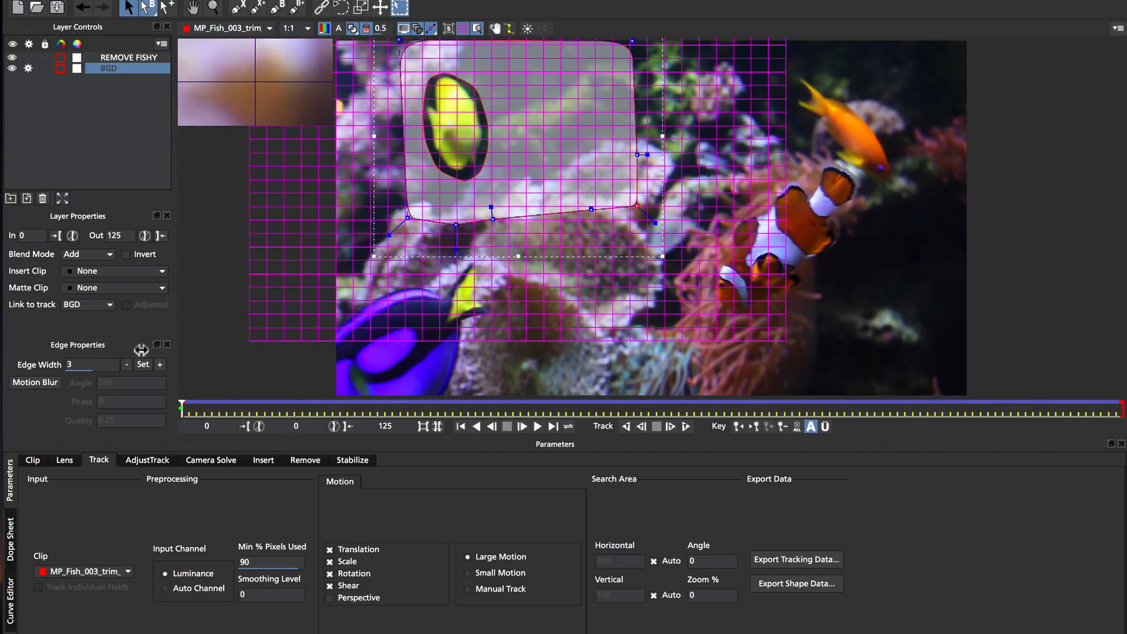
left_click(463, 28)
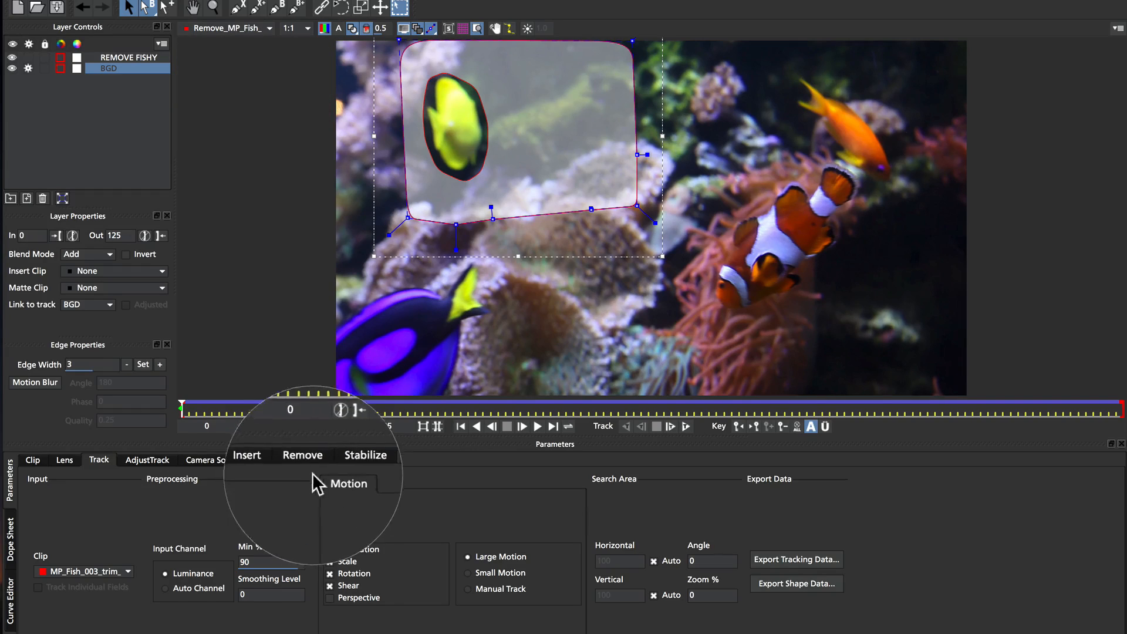
Step: Open the Remove module, select the REMOVE FISHY layer and turn off its matte overlay
left_click(304, 460)
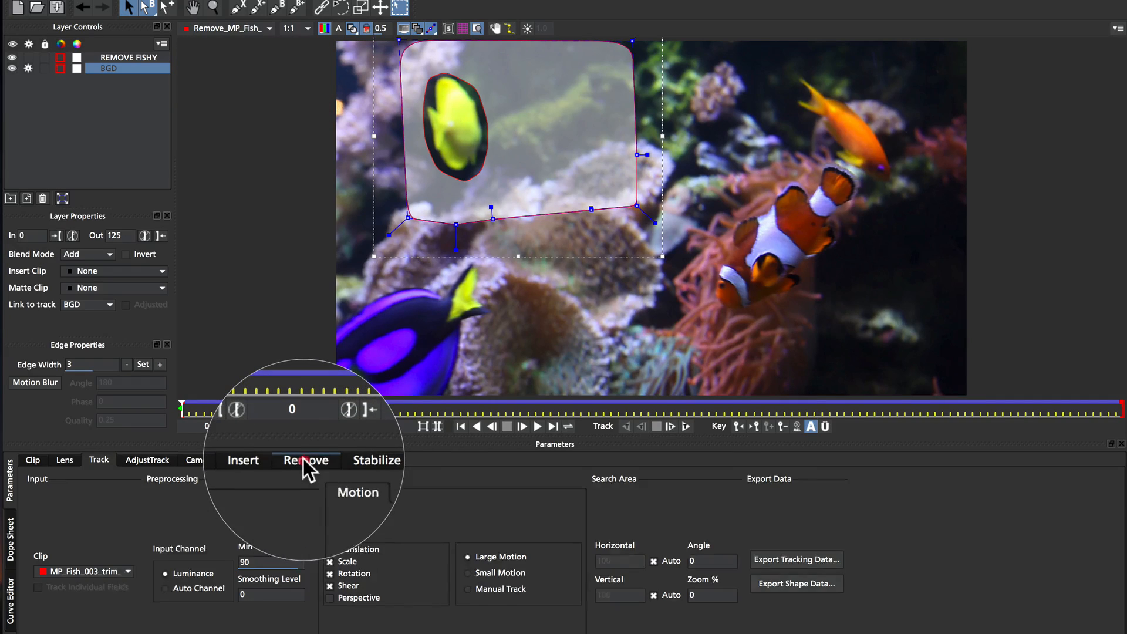
left_click(125, 59)
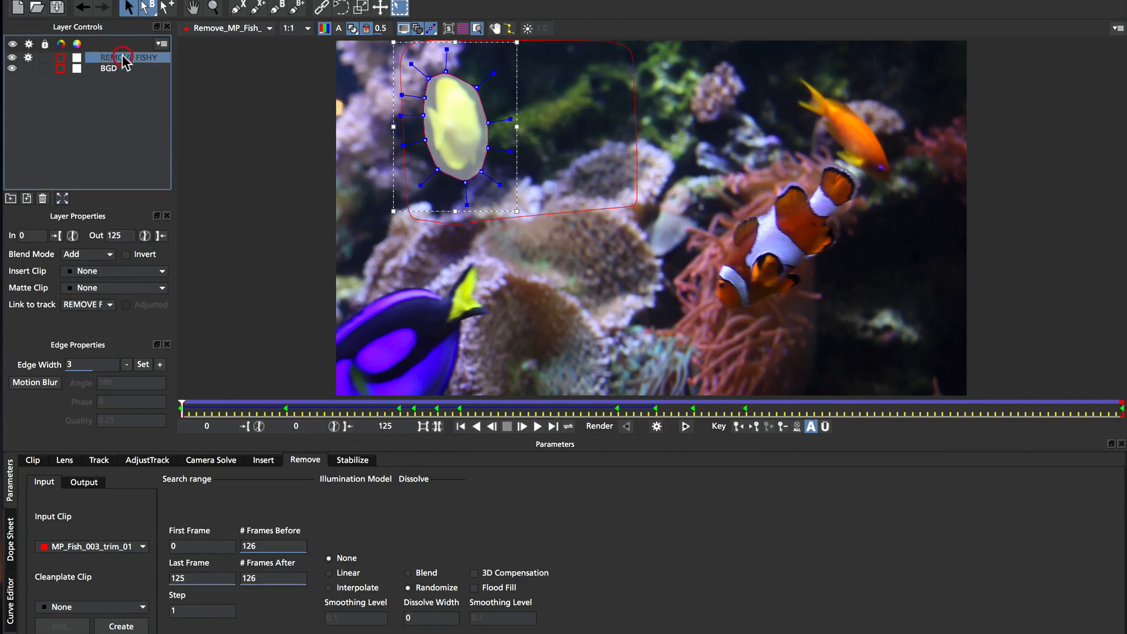
left_click(350, 28)
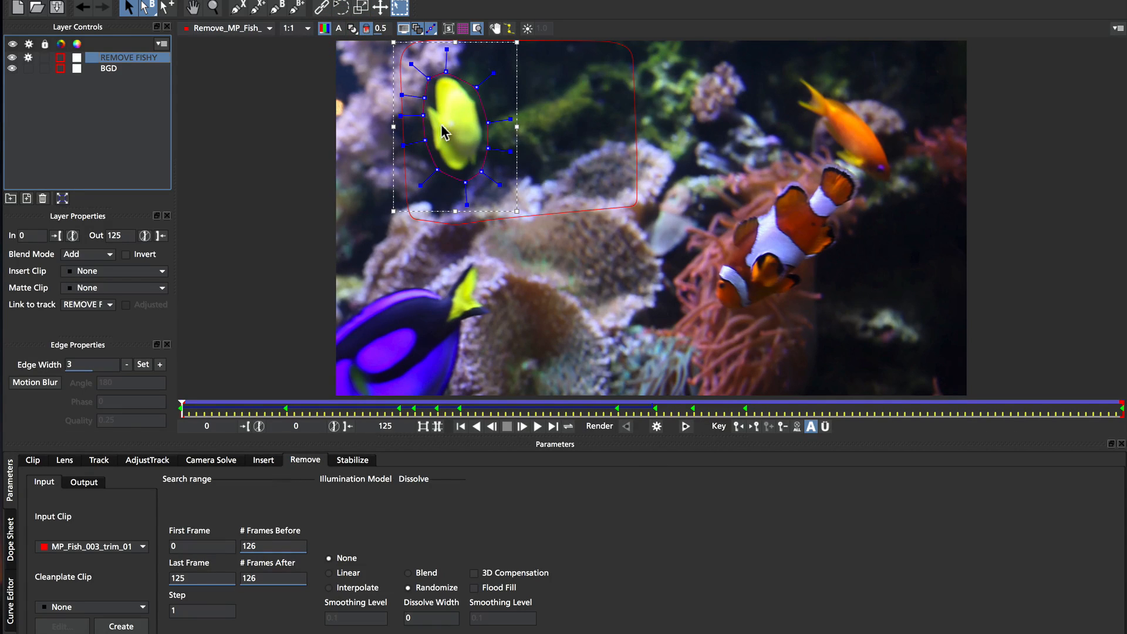
Step: Render the REMOVE FISHY removal forward from frame 0, stop it at frame 40, and return to frame 0
left_click(685, 426)
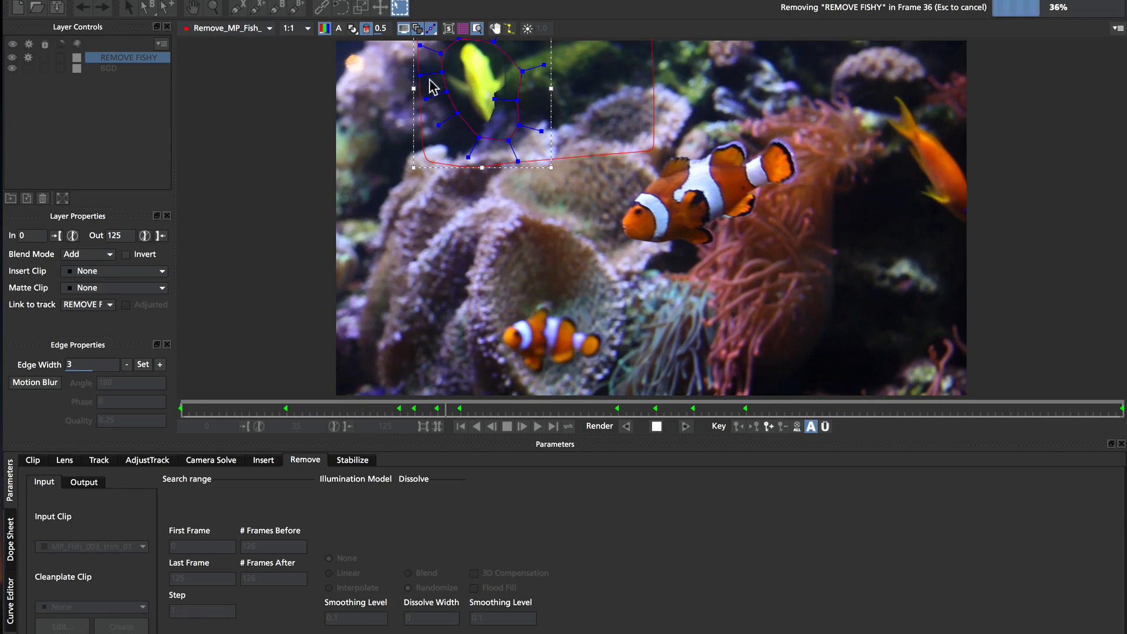
left_click(657, 426)
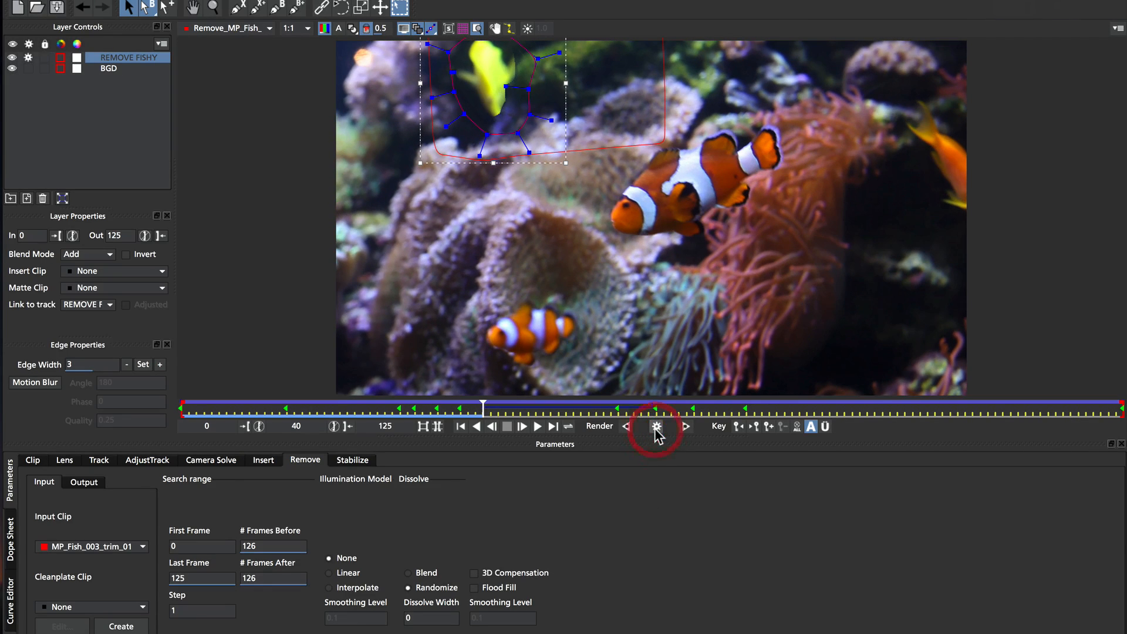
left_click_drag(483, 408, 141, 384)
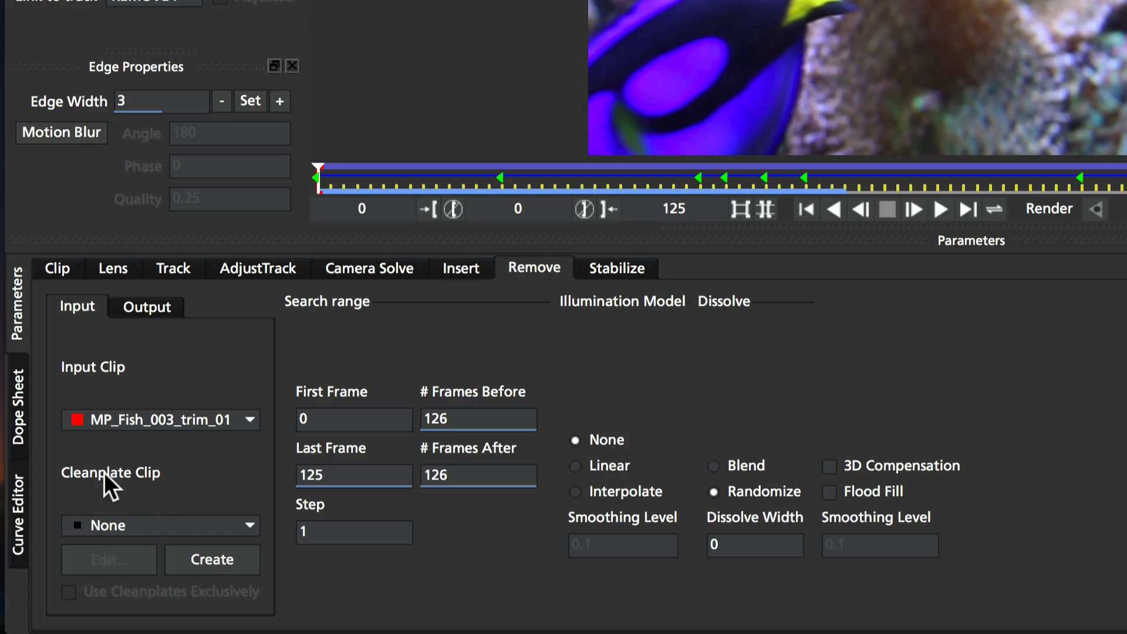
Step: Create a cleanplate from frame 0 and open the cleanplate list, enlarging its window to show the full file path
left_click(224, 565)
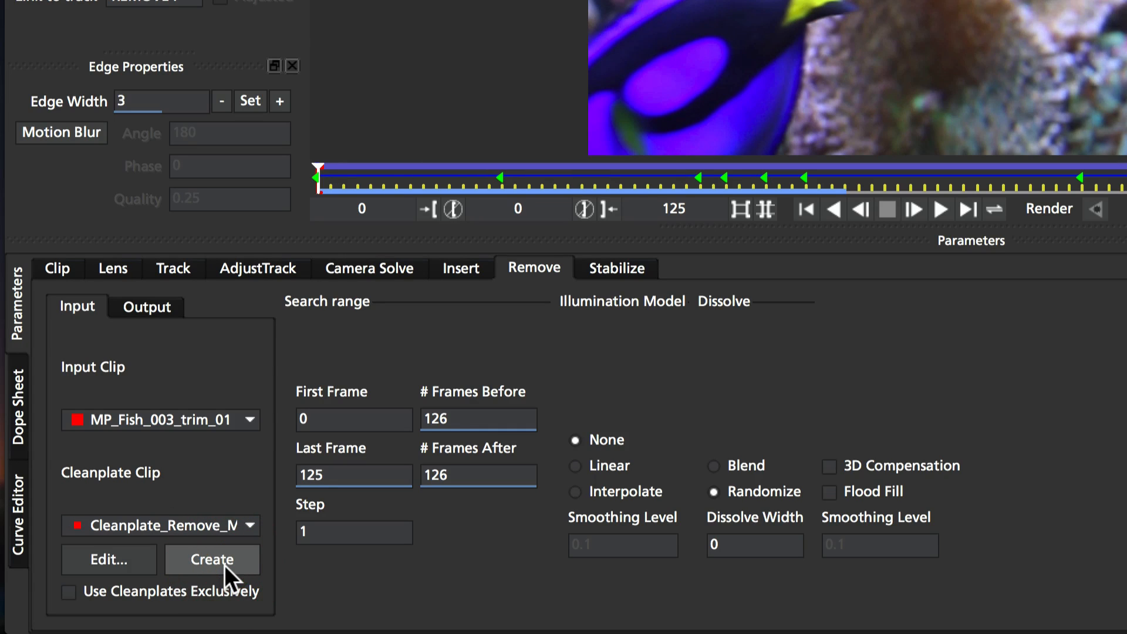
left_click(109, 558)
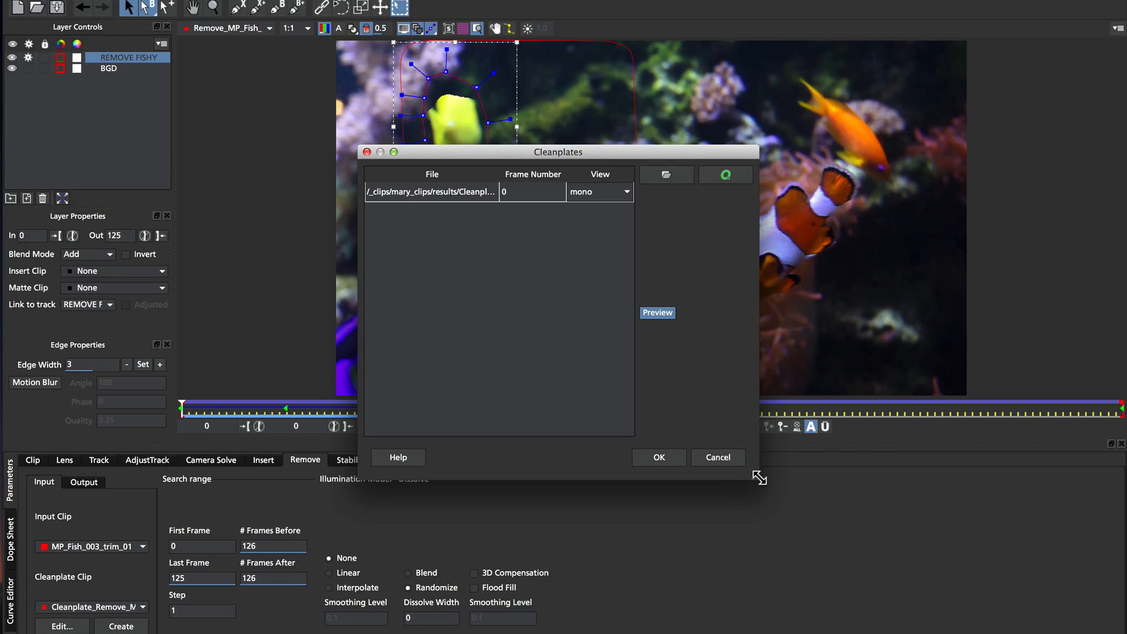
left_click_drag(759, 478, 942, 492)
left_click_drag(614, 158, 472, 113)
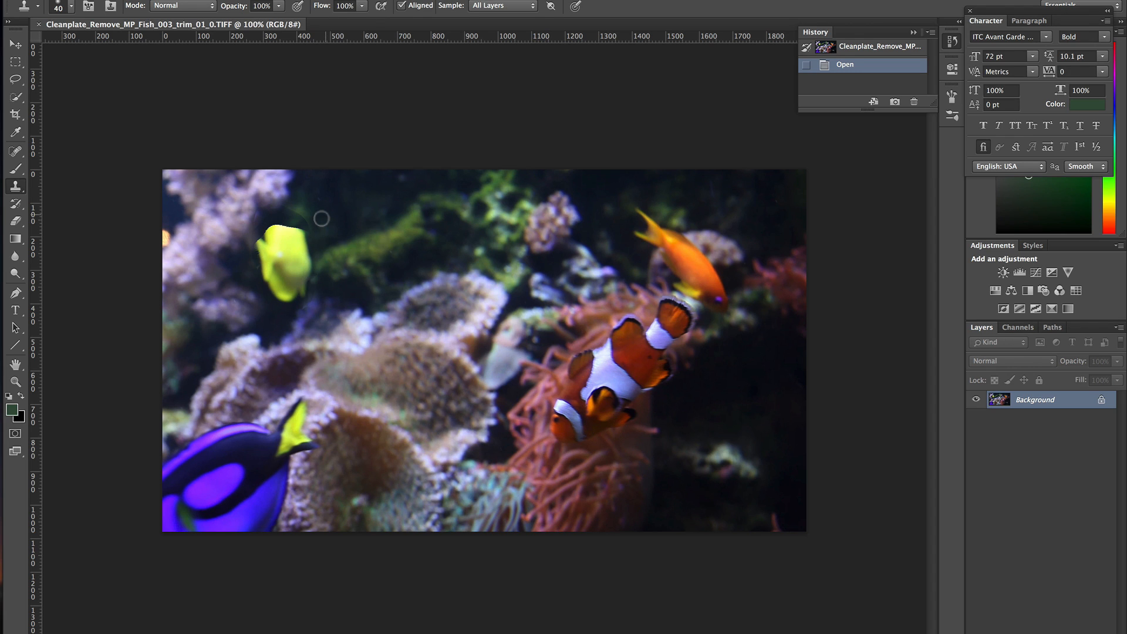
Step: In Photoshop, add a new layer to the cleanplate image and clone the surrounding dark background over the yellow fish
key("super+shift+n")
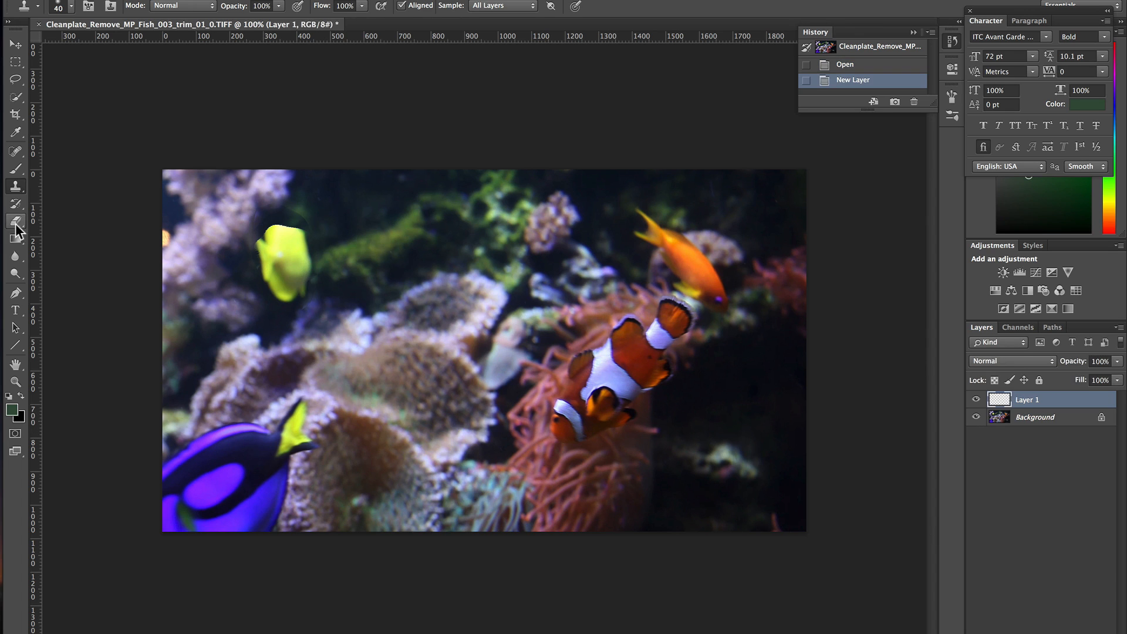
left_click(358, 196, "alt")
left_click(295, 221)
key("bracketright")
left_click(298, 220)
left_click(330, 200, "alt")
left_click(380, 193, "alt")
mouse_move(285, 297)
left_mouse_down()
mouse_move(259, 276)
mouse_move(285, 300)
left_mouse_up()
mouse_move(293, 236)
left_mouse_down()
mouse_move(319, 236)
mouse_move(334, 217)
mouse_move(304, 246)
left_mouse_up()
left_click(334, 217, "alt")
mouse_move(267, 241)
left_mouse_down()
mouse_move(250, 223)
mouse_move(235, 263)
mouse_move(332, 227)
mouse_move(278, 256)
mouse_move(267, 288)
mouse_move(364, 196)
mouse_move(301, 293)
left_mouse_up()
key("bracketright")
key("bracketright")
key("bracketright")
left_click(333, 227, "alt")
left_click(320, 224, "alt")
left_click(300, 260)
left_click(365, 195, "alt")
left_click(654, 194, "alt")
left_click(287, 277)
left_click(276, 309, "alt")
Step: Touch up the painted-over fish area with the Clone Stamp at brush size 20, and set the brush back to 40
key("bracketleft")
key("bracketleft")
key("bracketleft")
key("bracketleft")
key("bracketleft")
key("bracketleft")
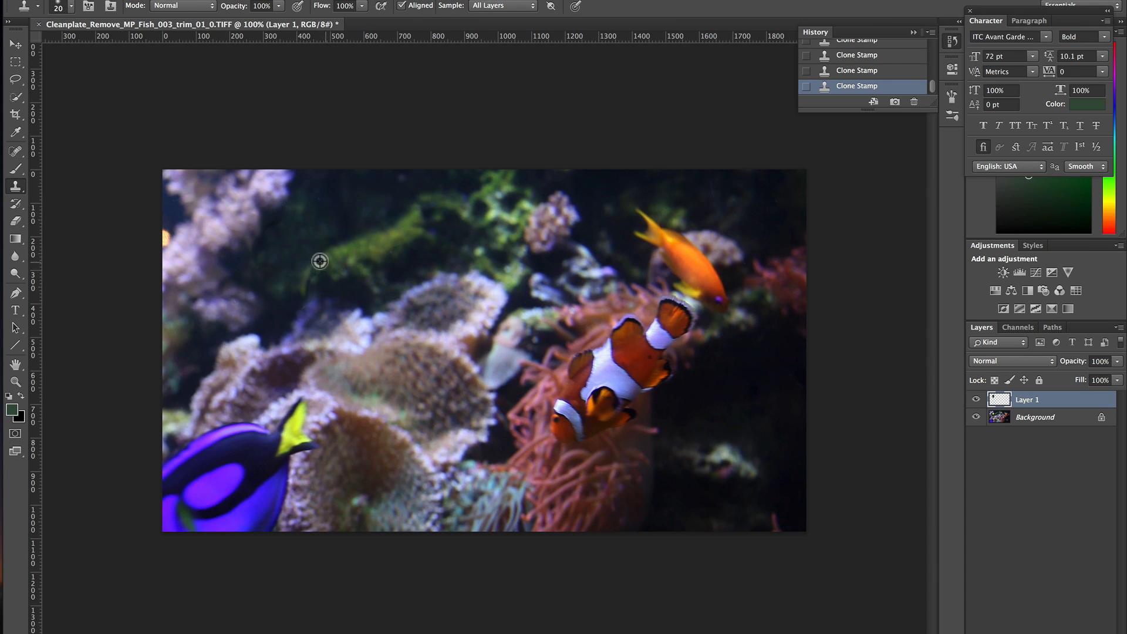
left_click(326, 238, "alt")
left_click(251, 253)
key("bracketright")
key("bracketright")
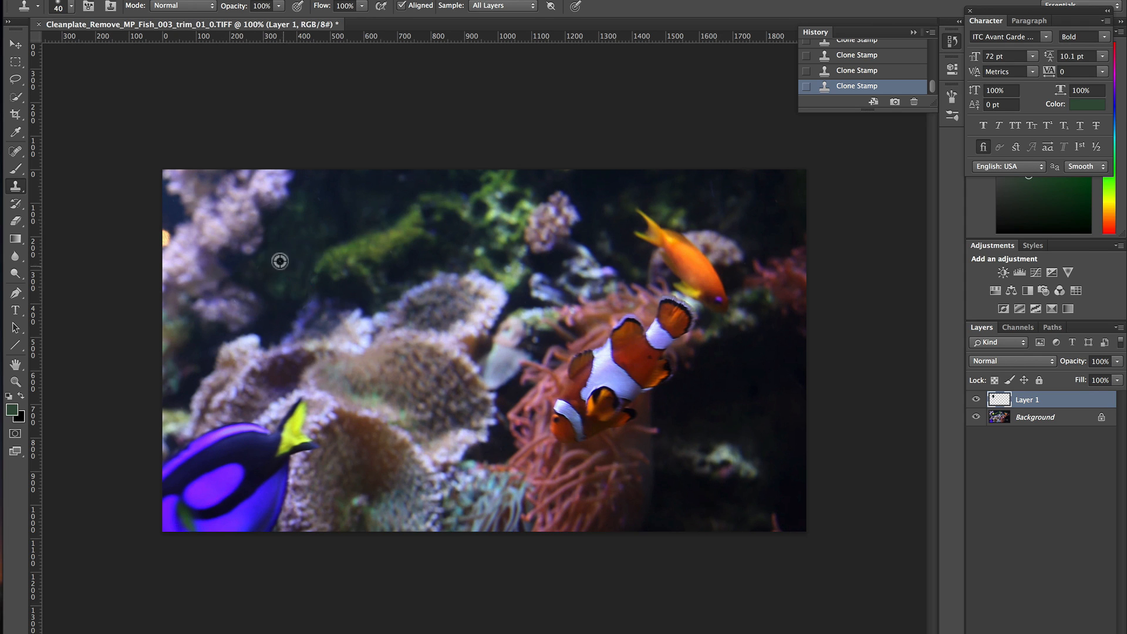
Step: Compare the image with the cloned layer hidden and shown to check the fish cover-up, leaving the layer visible
left_click(976, 399)
left_click(975, 400)
left_click(294, 215)
left_click(975, 400)
left_click(975, 400)
left_click(975, 399)
left_click(976, 399)
left_click(299, 311)
left_click(975, 399)
left_click(975, 399)
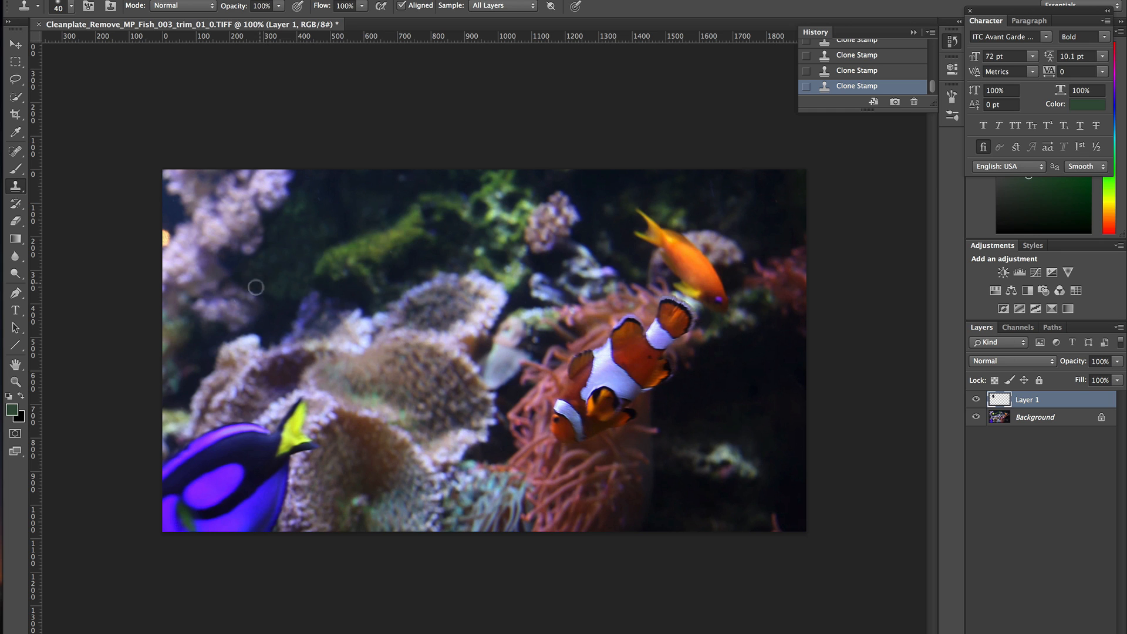
left_click(976, 400)
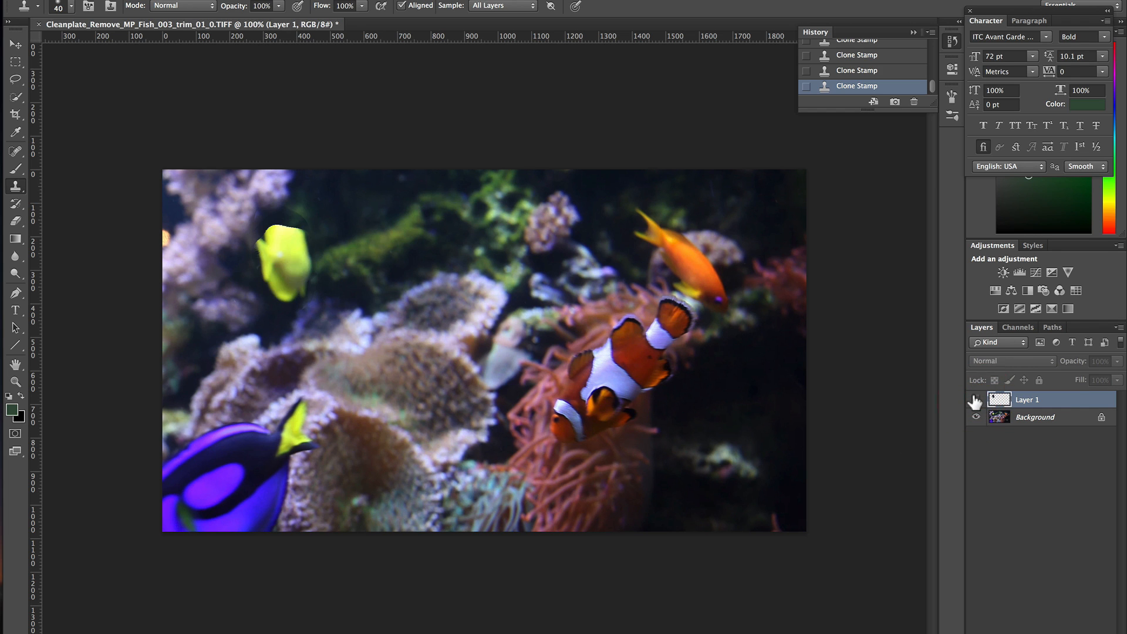
left_click(976, 399)
left_click(976, 400)
left_click(977, 400)
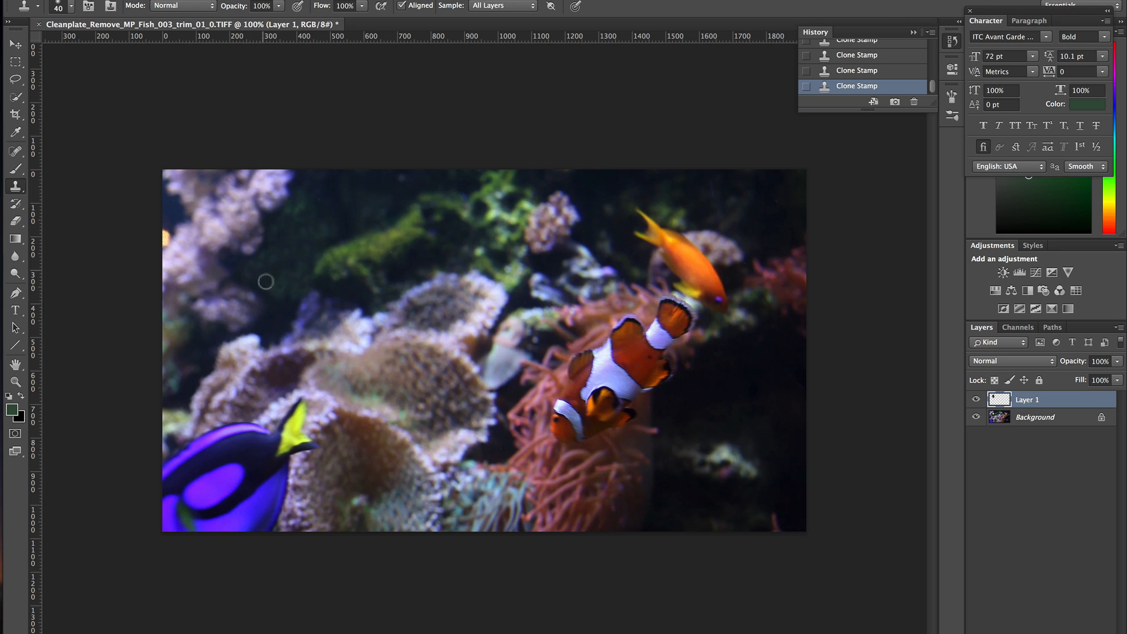
left_click(976, 399)
left_click(976, 399)
left_click(975, 399)
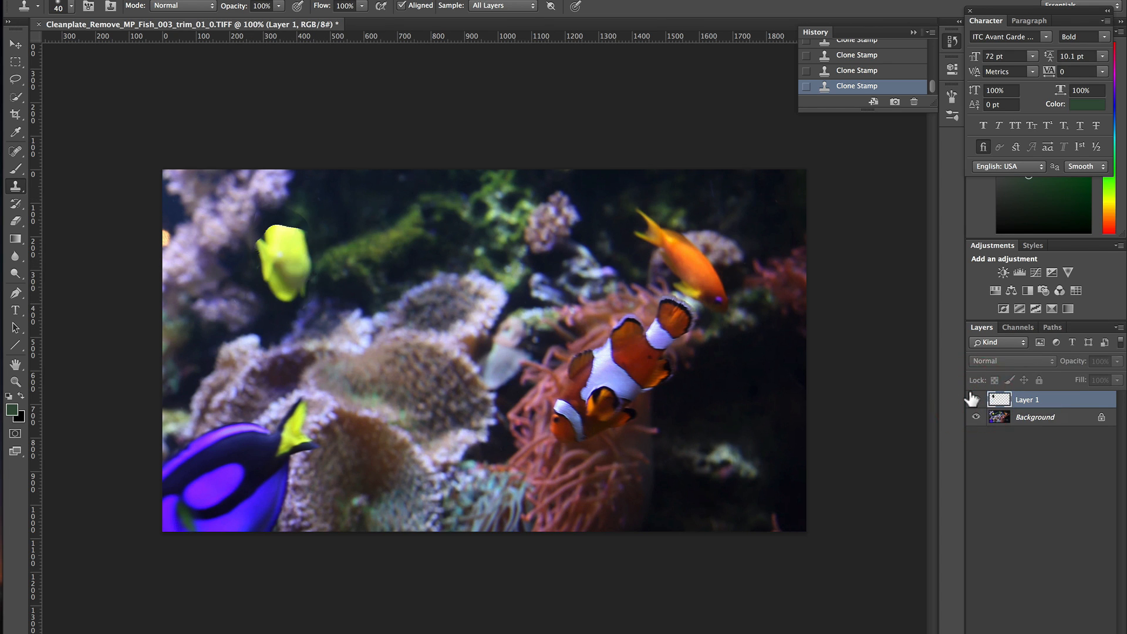
left_click(975, 400)
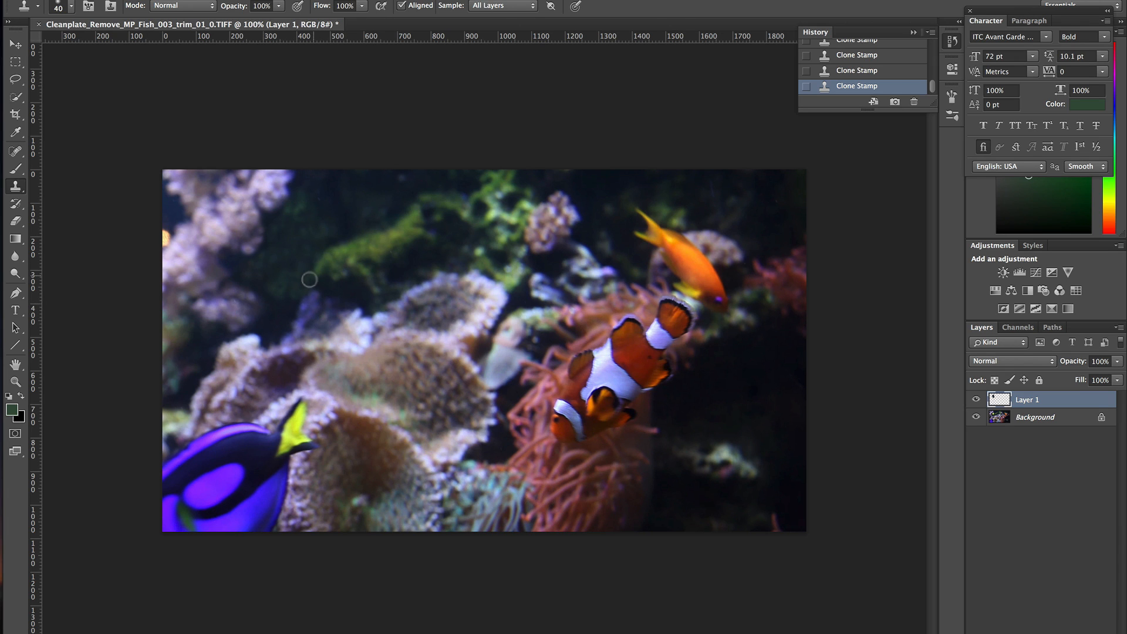
Step: Flatten the cleanplate image into a single layer
right_click(1031, 402)
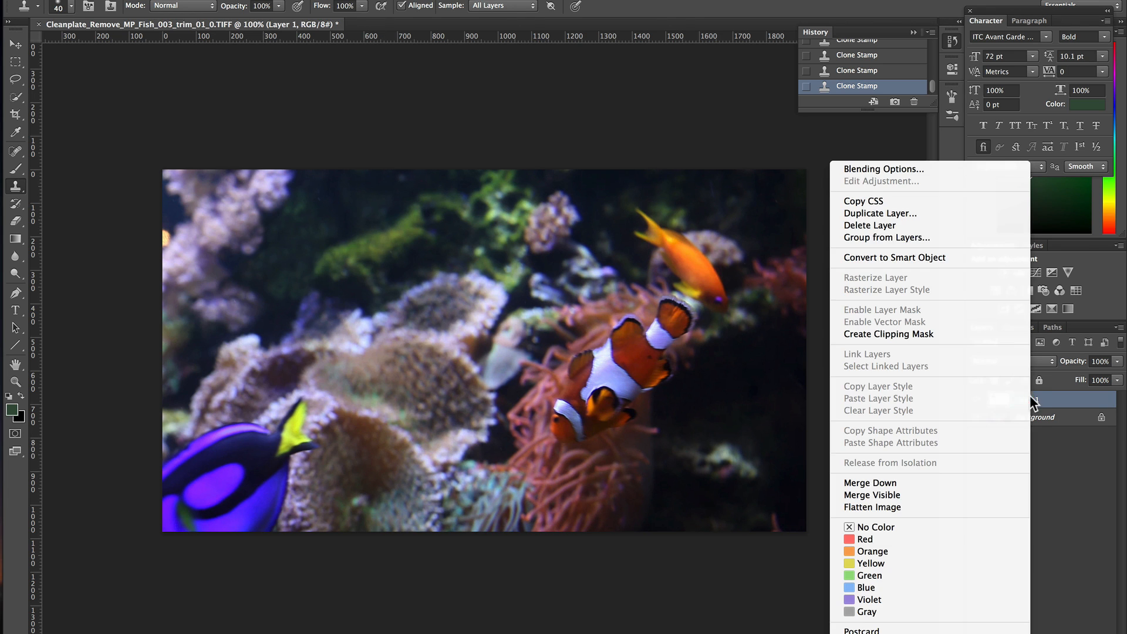
left_click(880, 506)
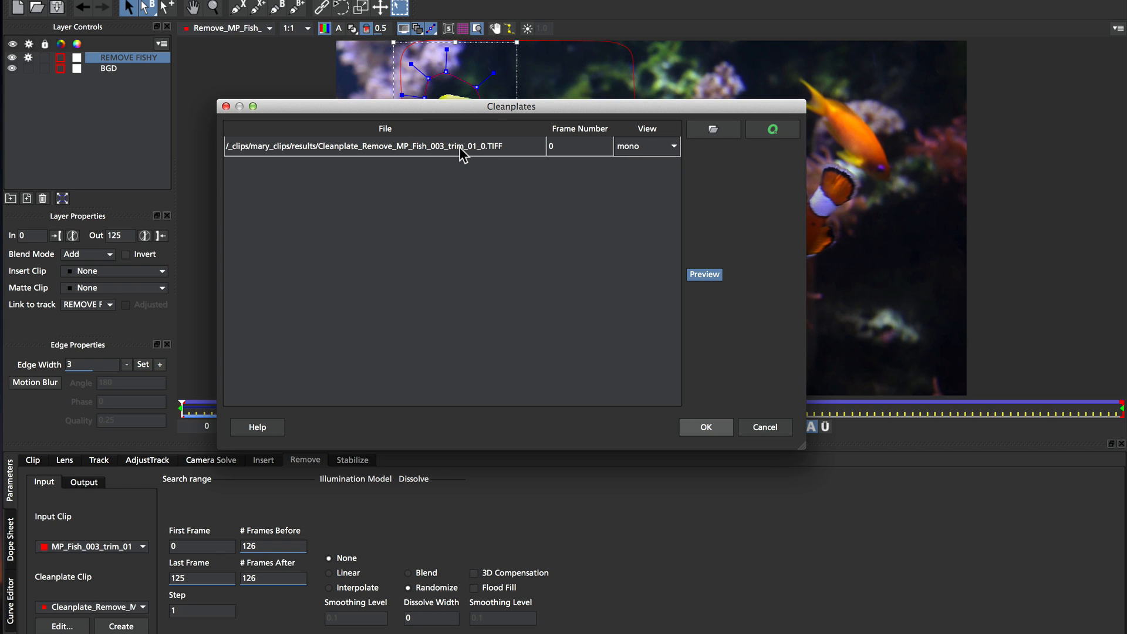
Step: Back in mocha Pro, accept the frame 0 TIFF in the cleanplate list and enable Use Cleanplates Exclusively
left_click(706, 427)
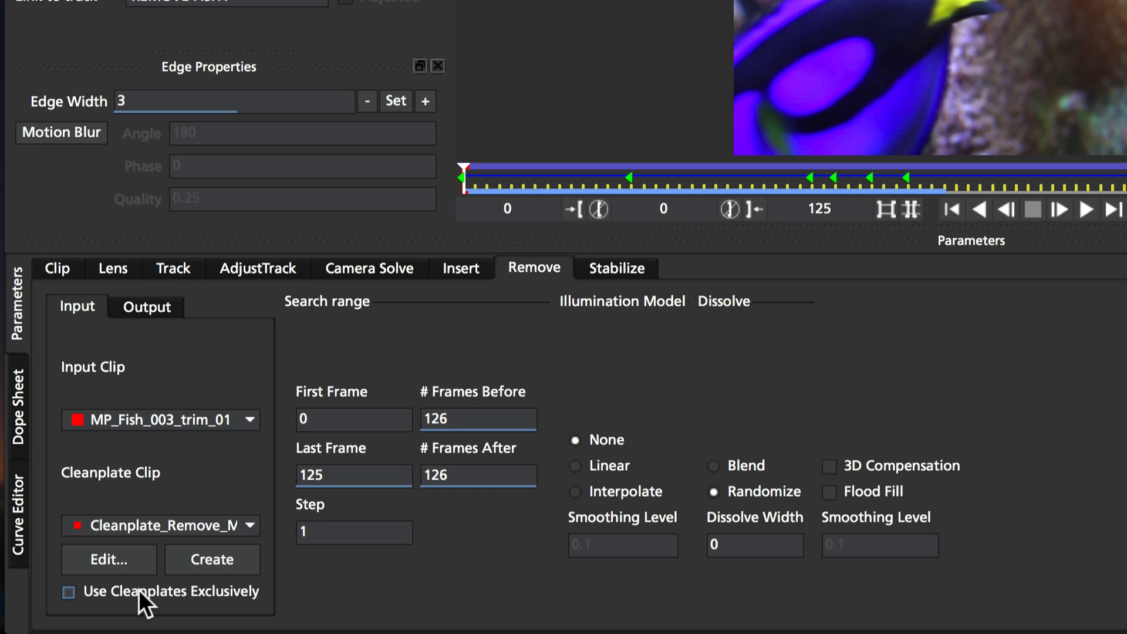
left_click(139, 589)
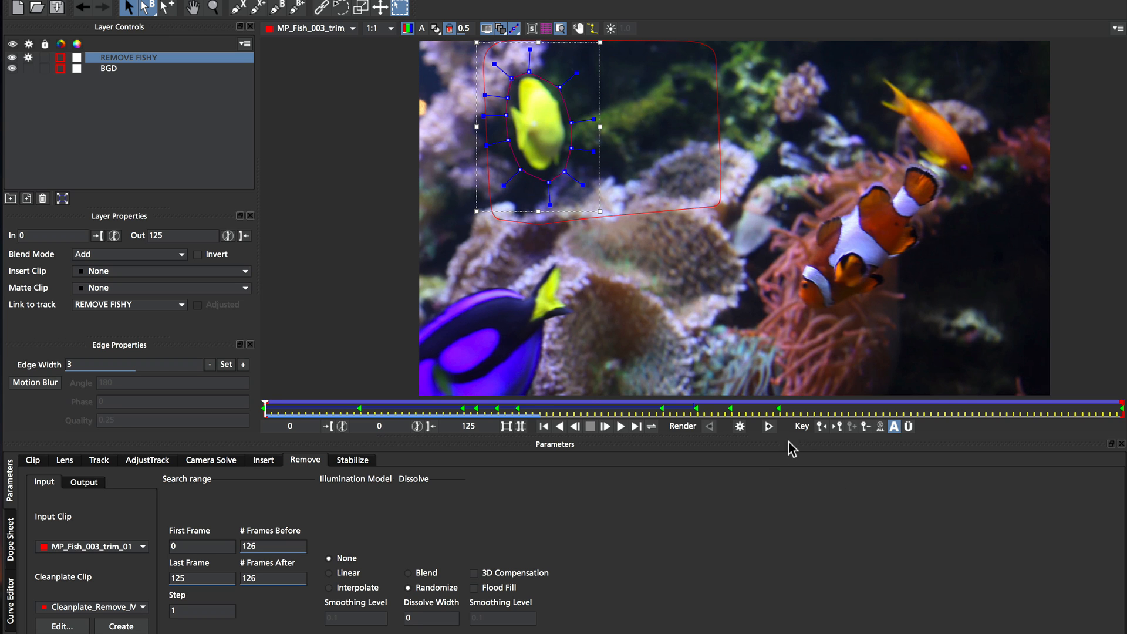
Step: Render the removal forward from frame 0 to frame 75, then inspect the result at frame 0 with the splines hidden
left_click(767, 427)
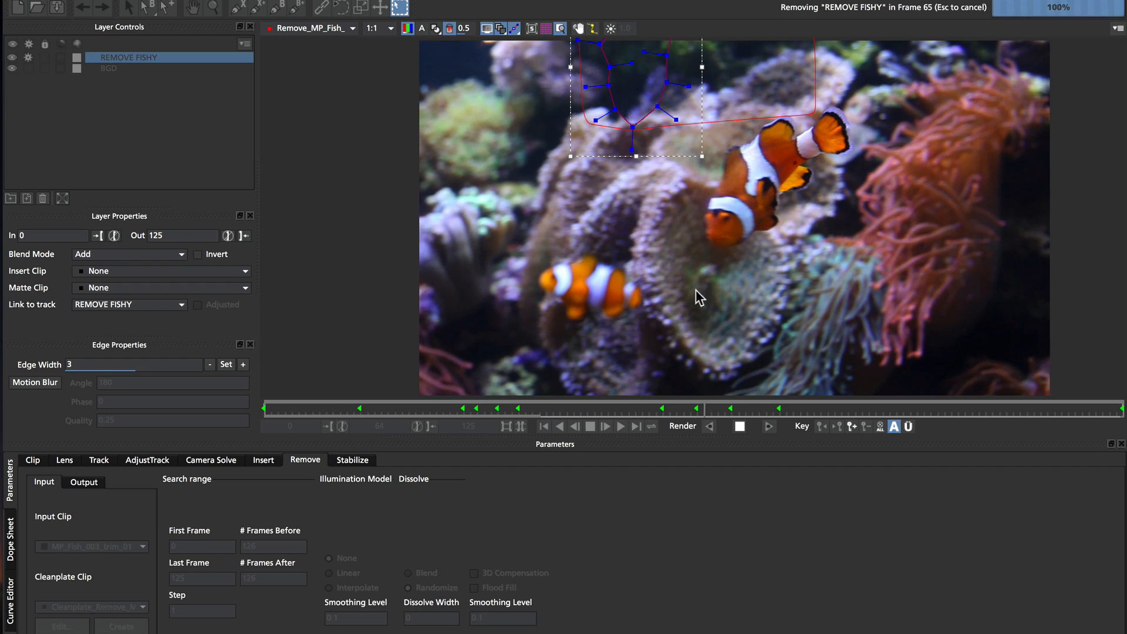
left_click(741, 428)
left_click(742, 429)
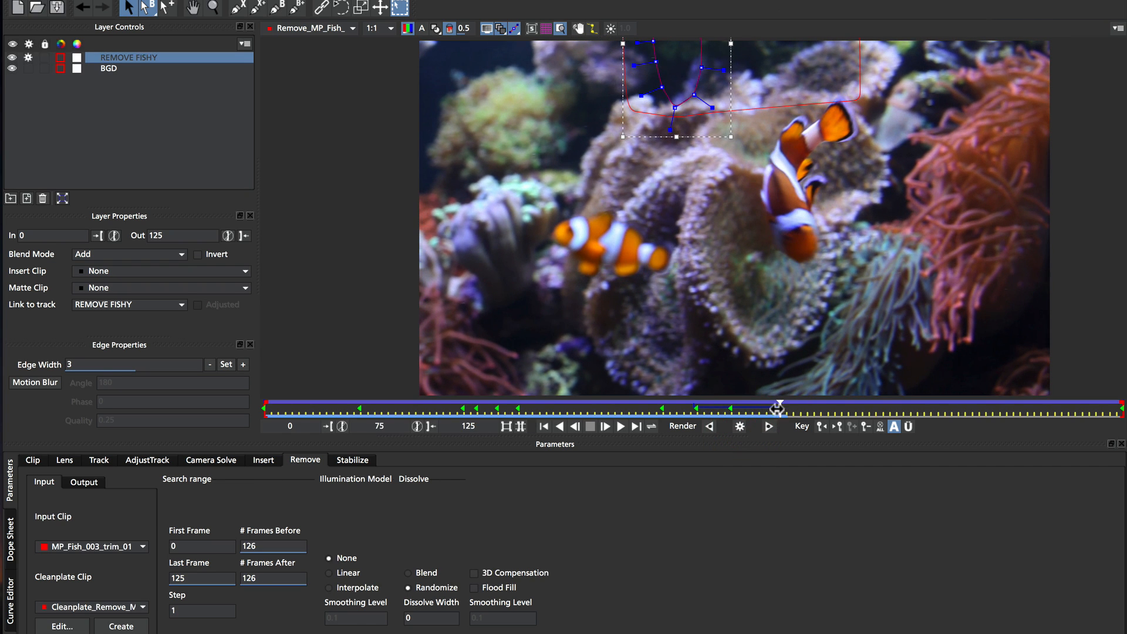
left_click_drag(778, 410, 221, 401)
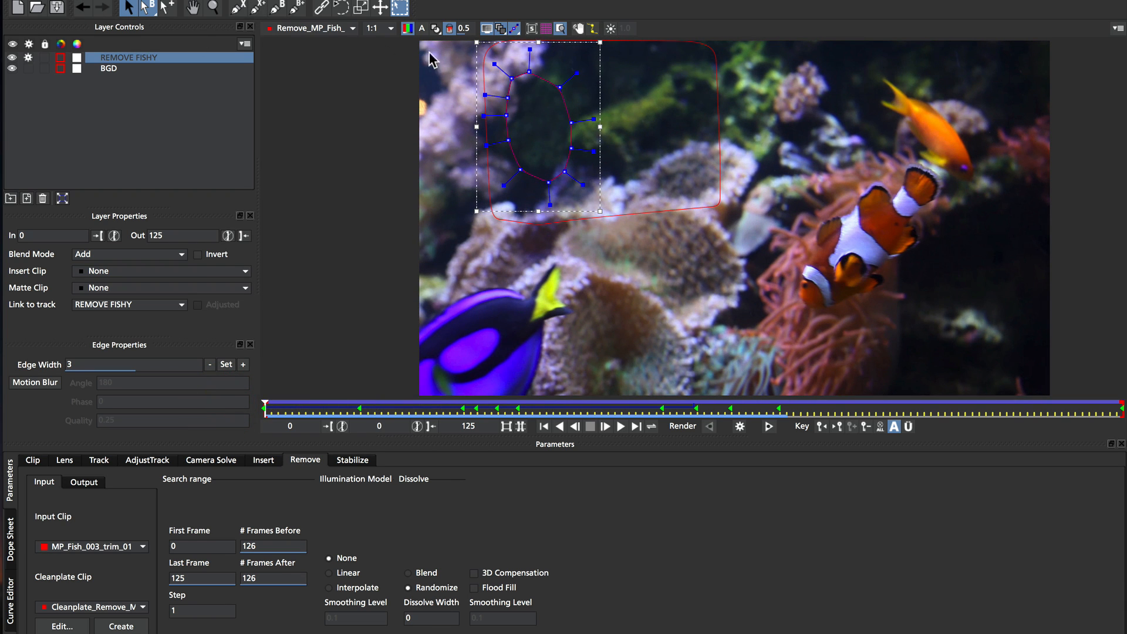
left_click(500, 29)
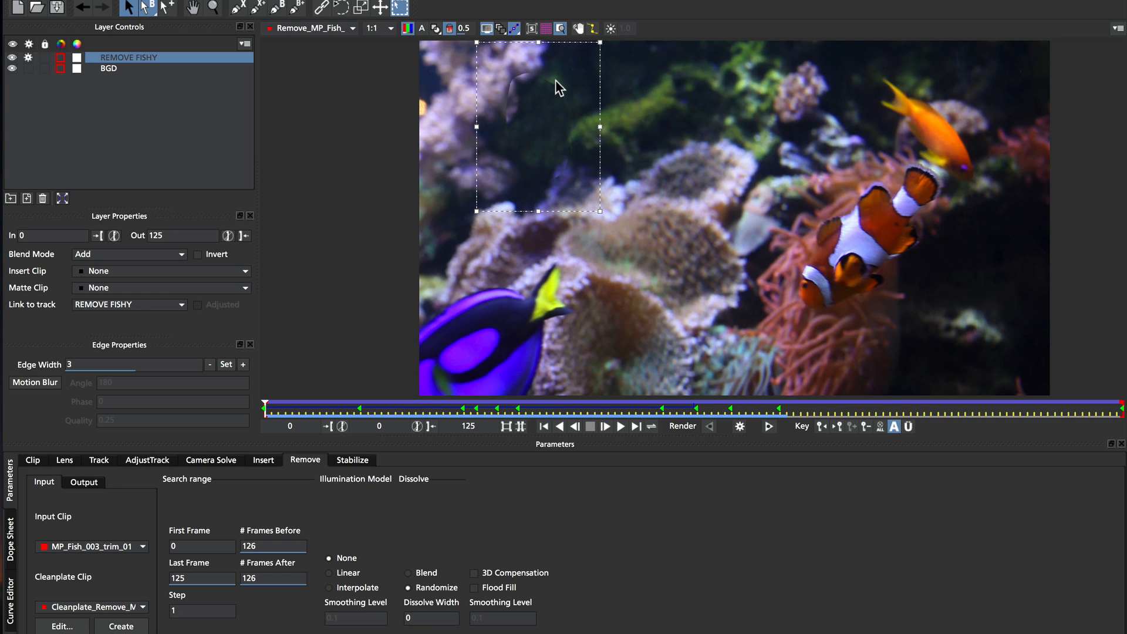
left_click_drag(265, 411, 229, 370)
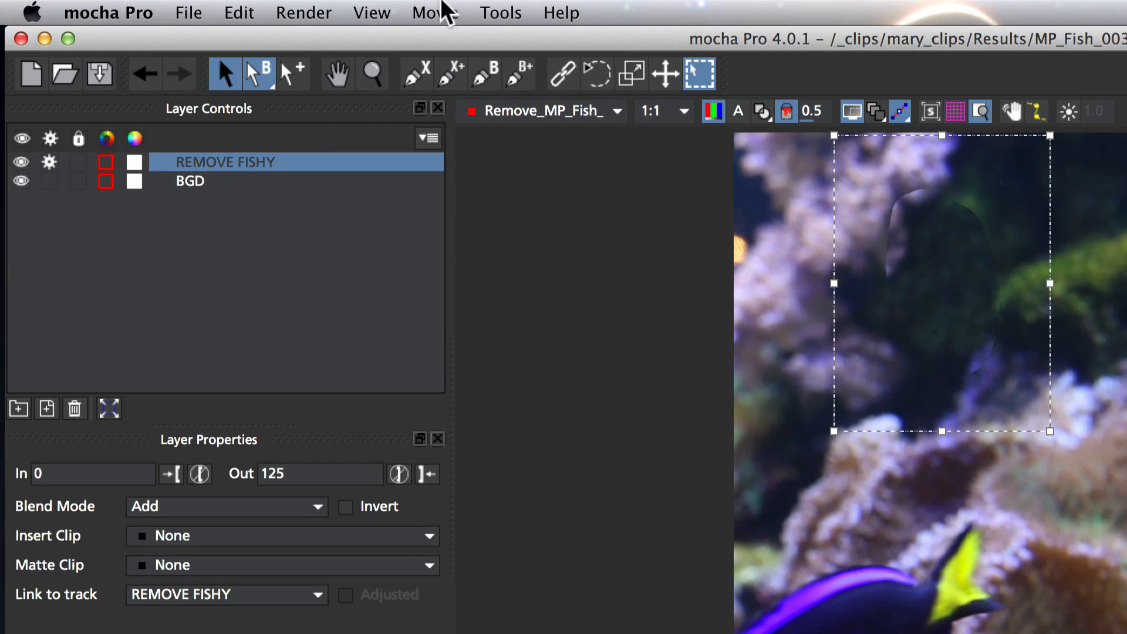
Step: Undo the removal render in all frames
left_click(297, 12)
mouse_move(239, 12)
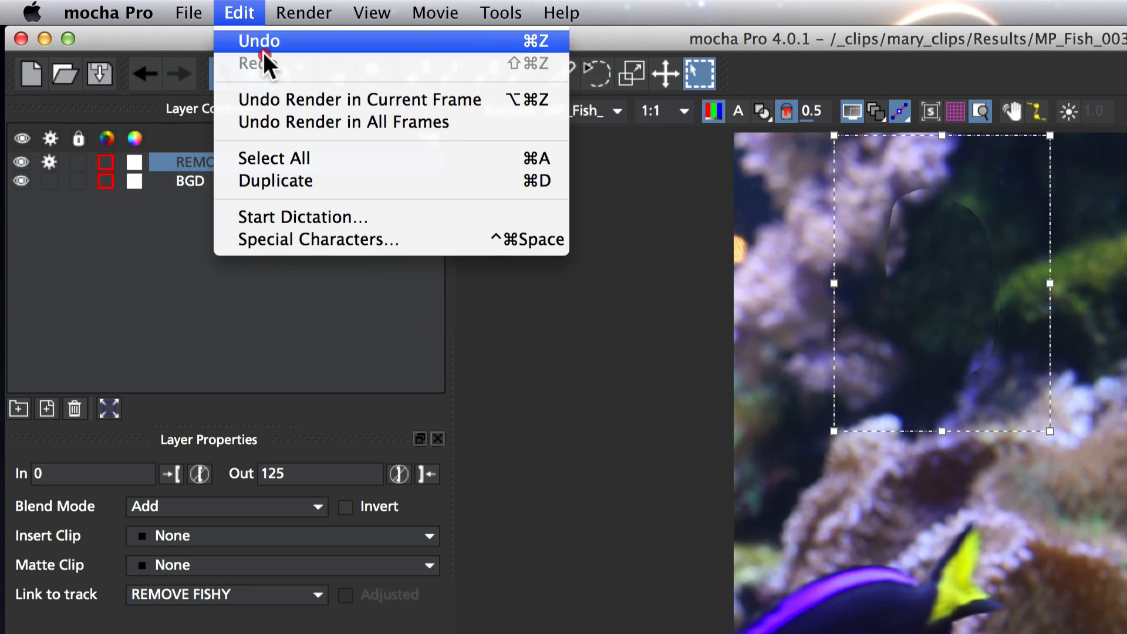
left_click(276, 124)
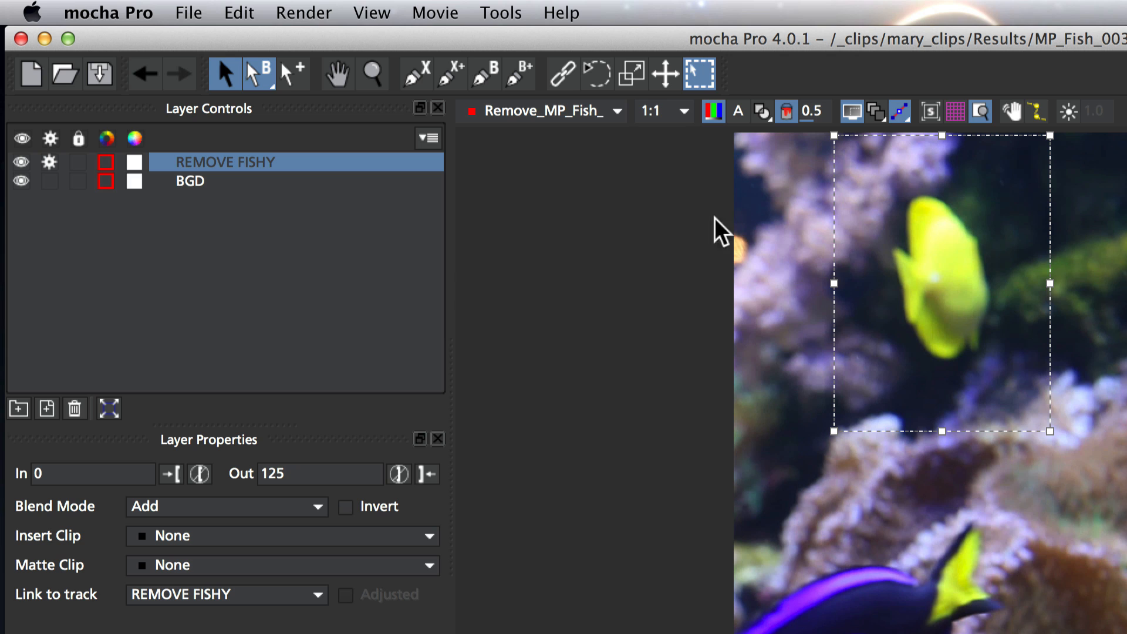
Step: Show the layer splines again and set the Remove module's Dissolve option to Blend
left_click(873, 112)
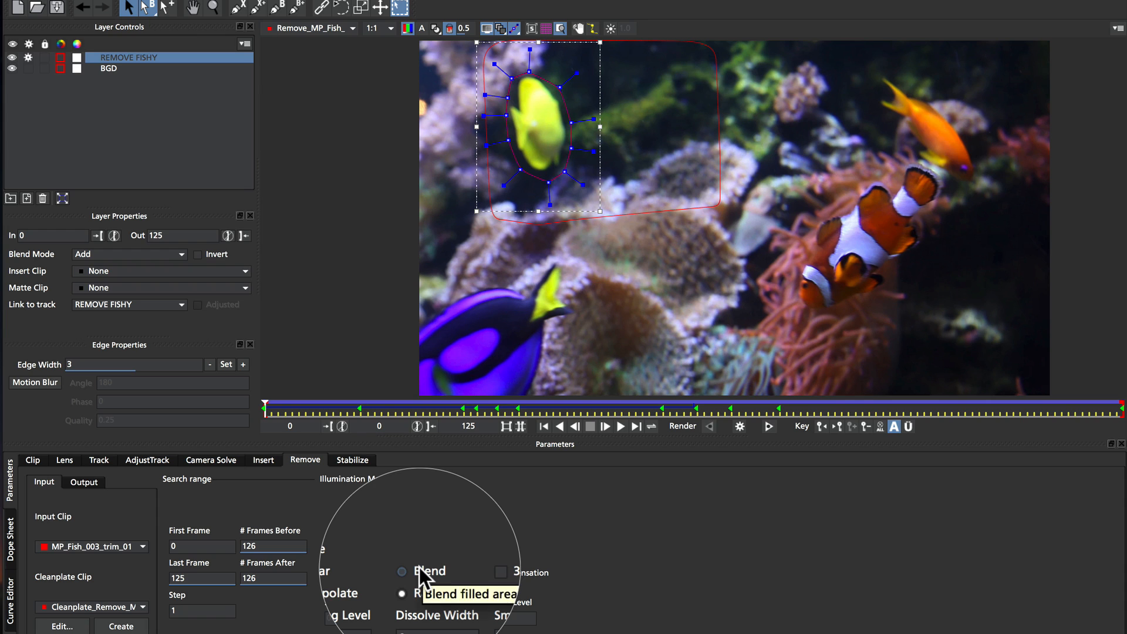
left_click(420, 569)
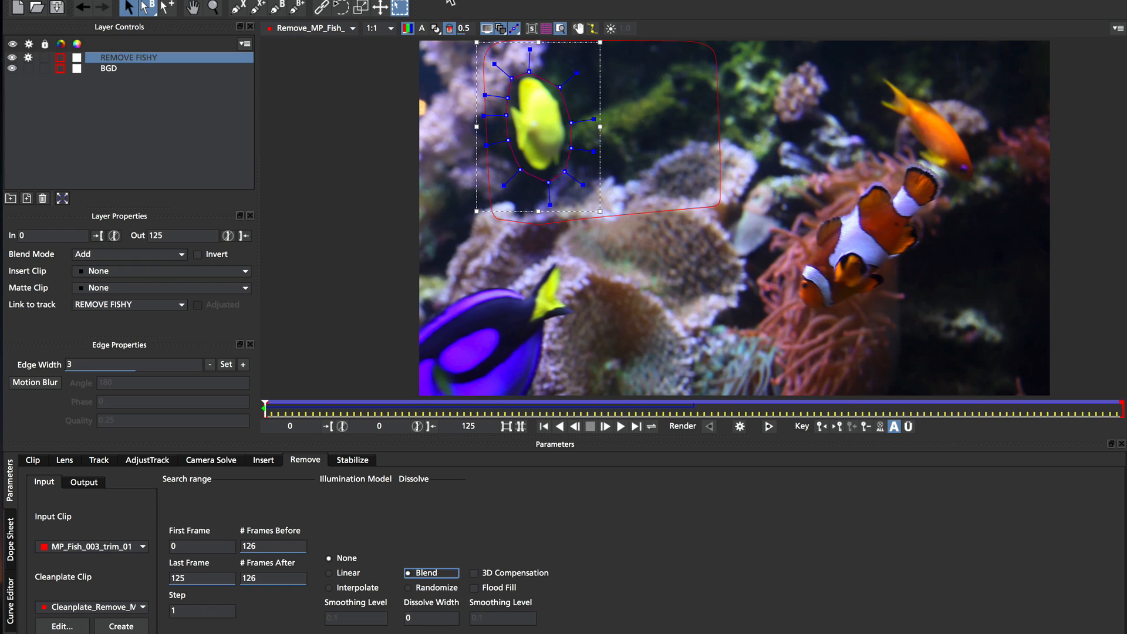
Step: Select all REMOVE FISHY spline points, feather them outward with edge width 3, and check the soft edge with the matte overlay
left_click(496, 57)
left_click(511, 73)
left_click_drag(592, 206, 505, 53)
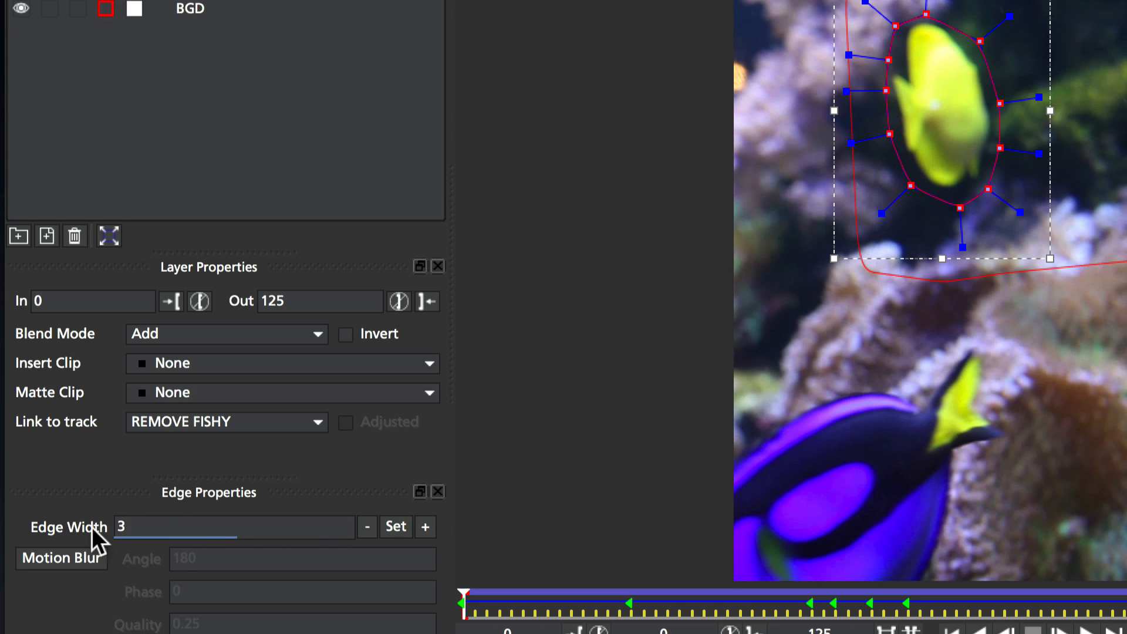
left_click(425, 527)
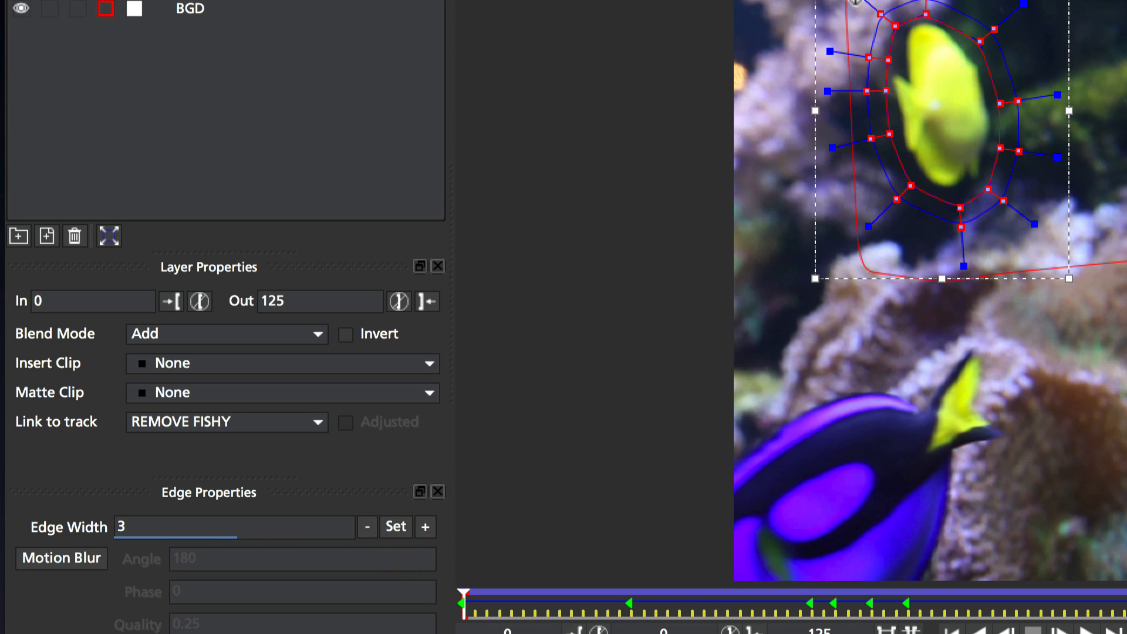
left_click(420, 528)
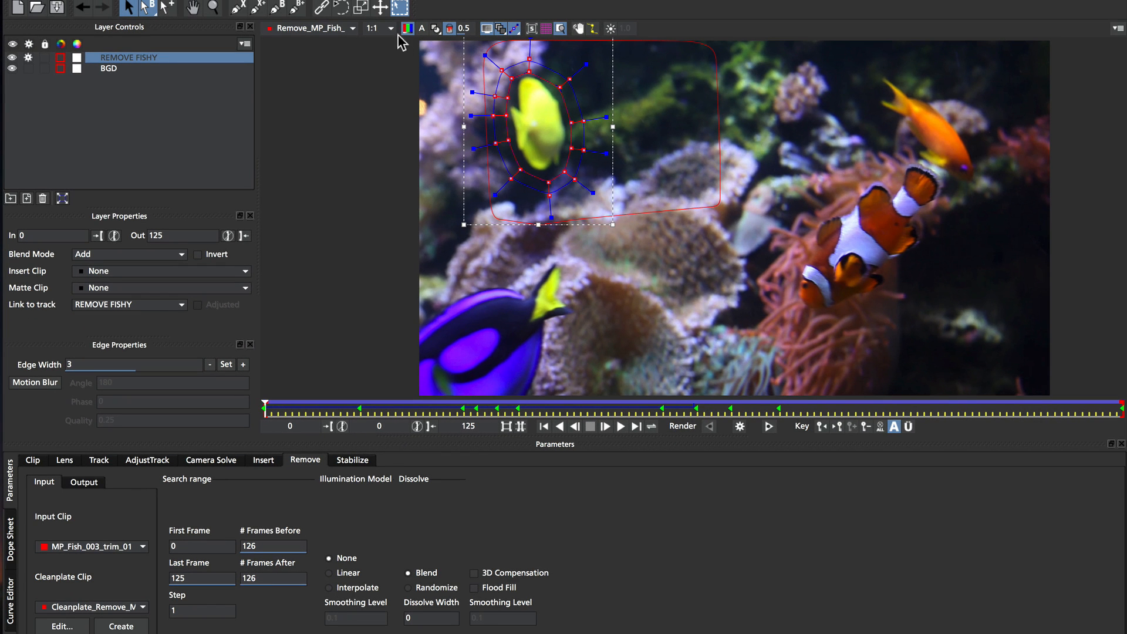
left_click(435, 28)
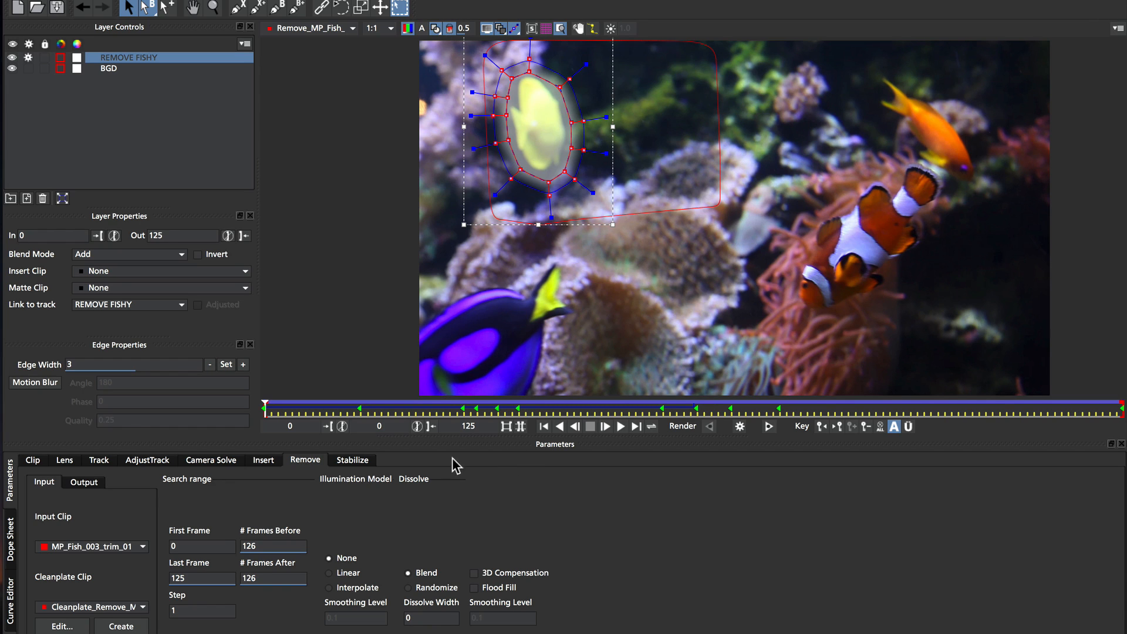
left_click(436, 28)
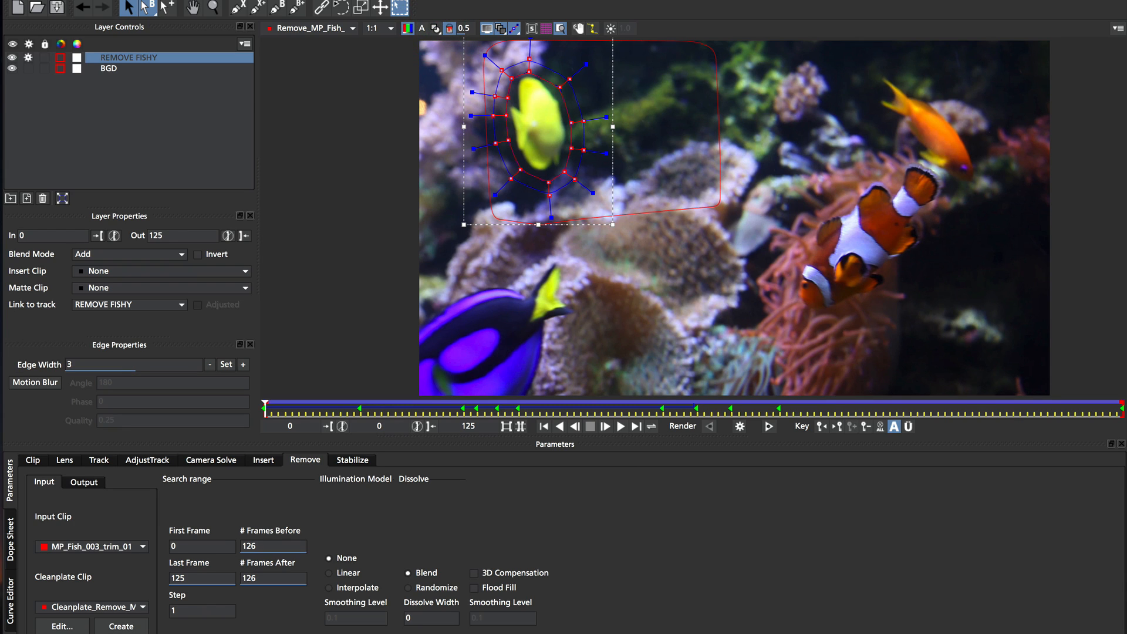
Step: Hide the layer splines, render the removal forward from frame 0 to about frame 44, then inspect frame 0 with the splines shown again
left_click(503, 31)
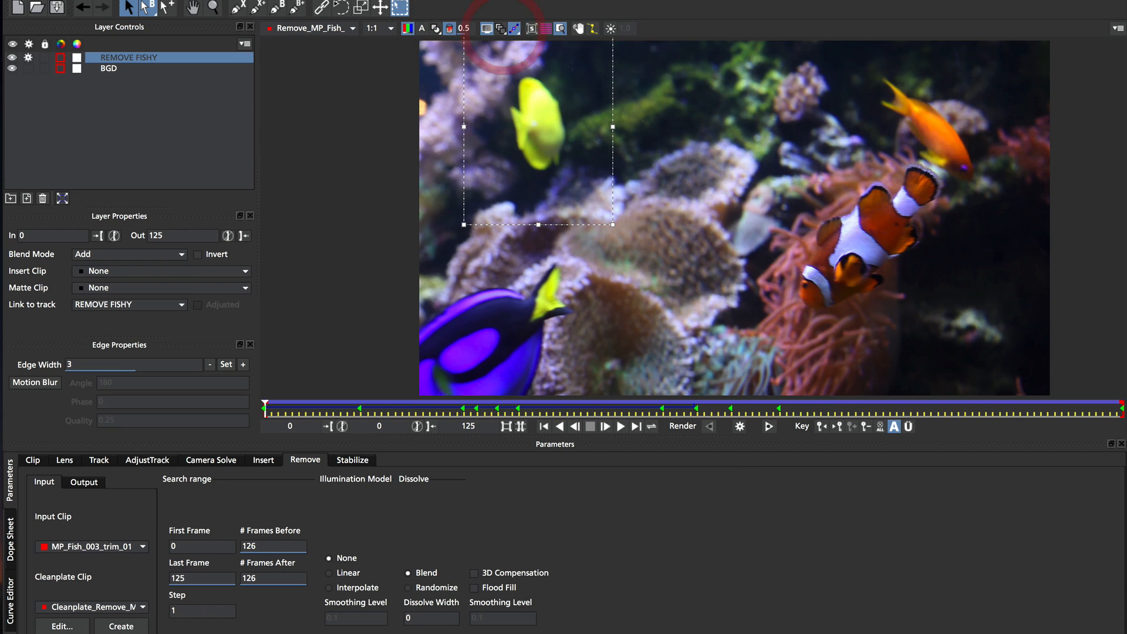
left_click(768, 427)
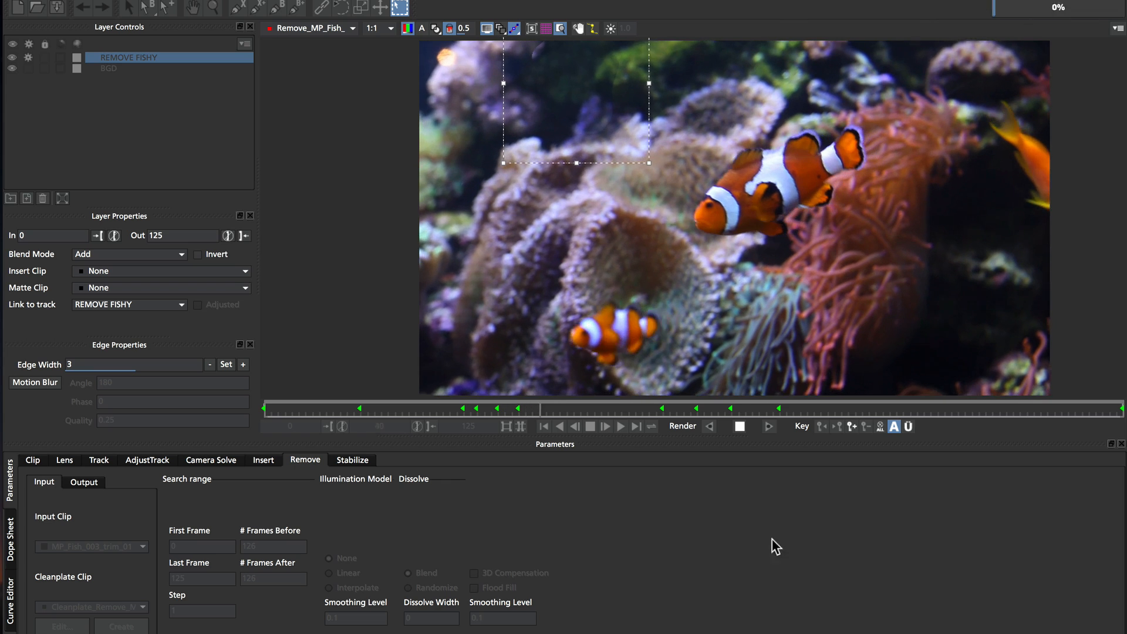
left_click(739, 426)
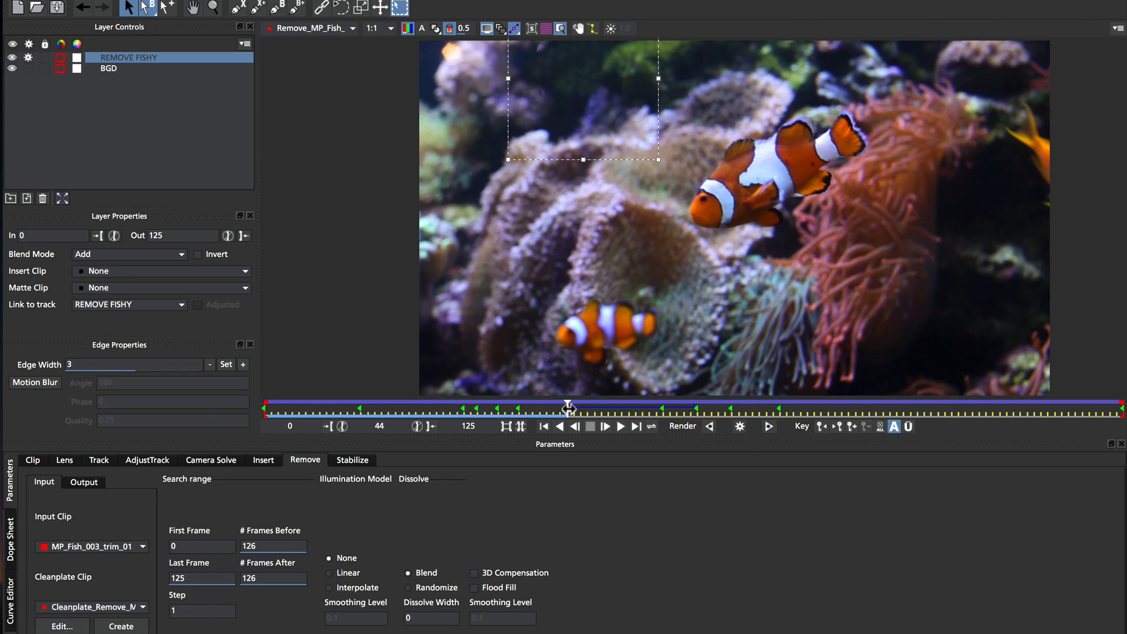
left_click_drag(568, 407, 157, 409)
left_click(501, 28)
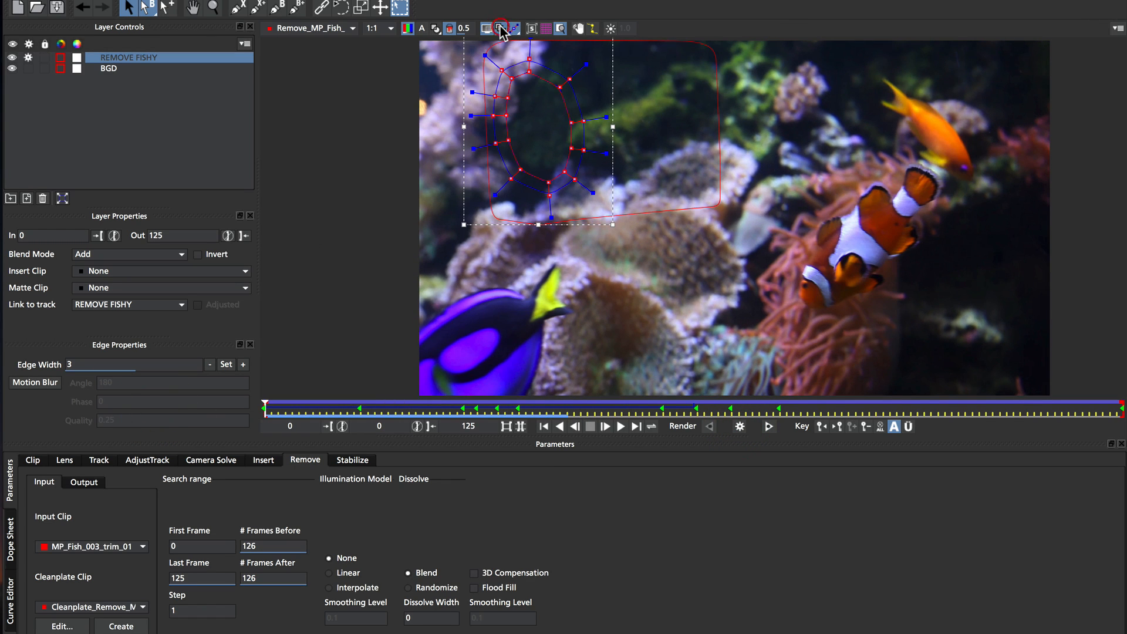
left_click_drag(265, 408, 208, 385)
Step: Undo the recent REMOVE FISHY feather expansions and set the edge width of its spline points to 0
left_click(83, 6)
left_click(84, 5)
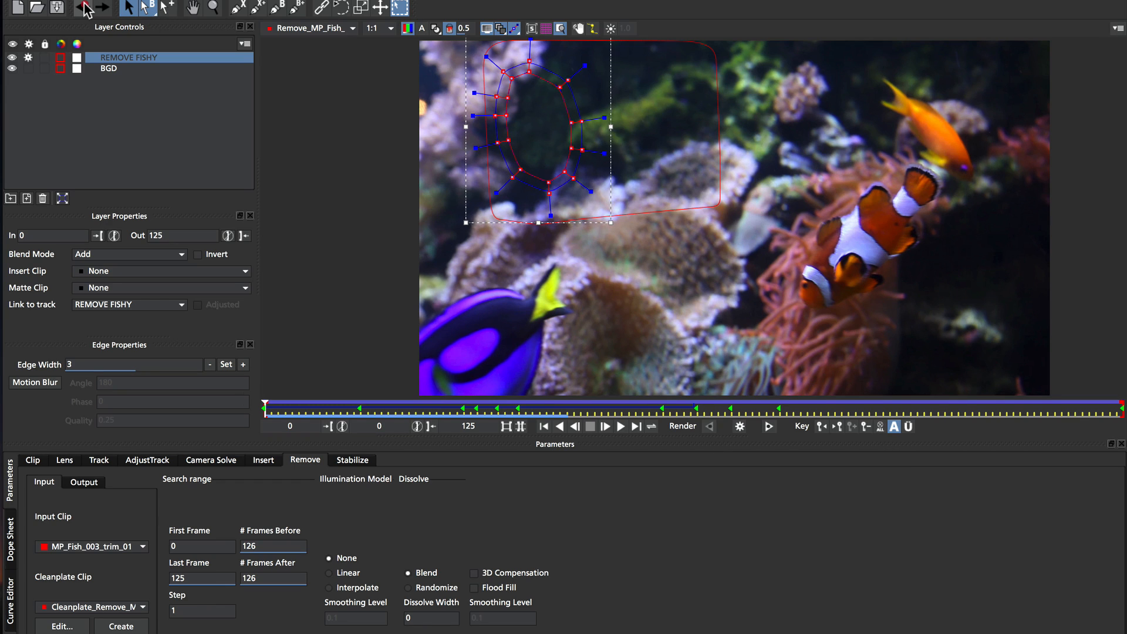
left_click(84, 6)
left_click(84, 6)
left_click(84, 6)
left_click(84, 6)
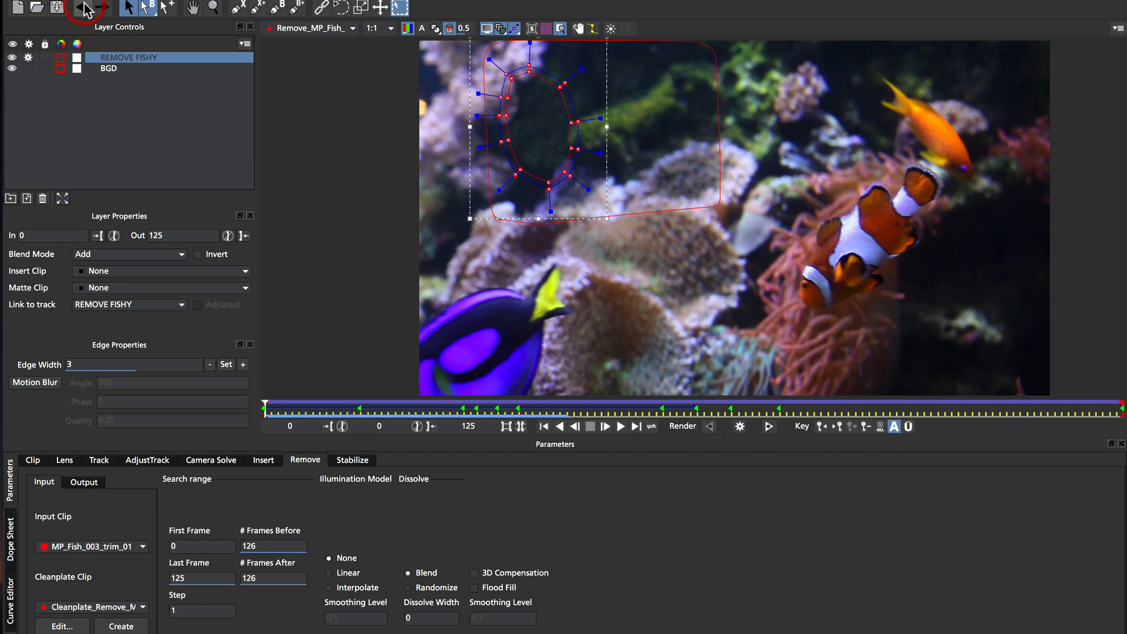
left_click(84, 6)
left_click(83, 5)
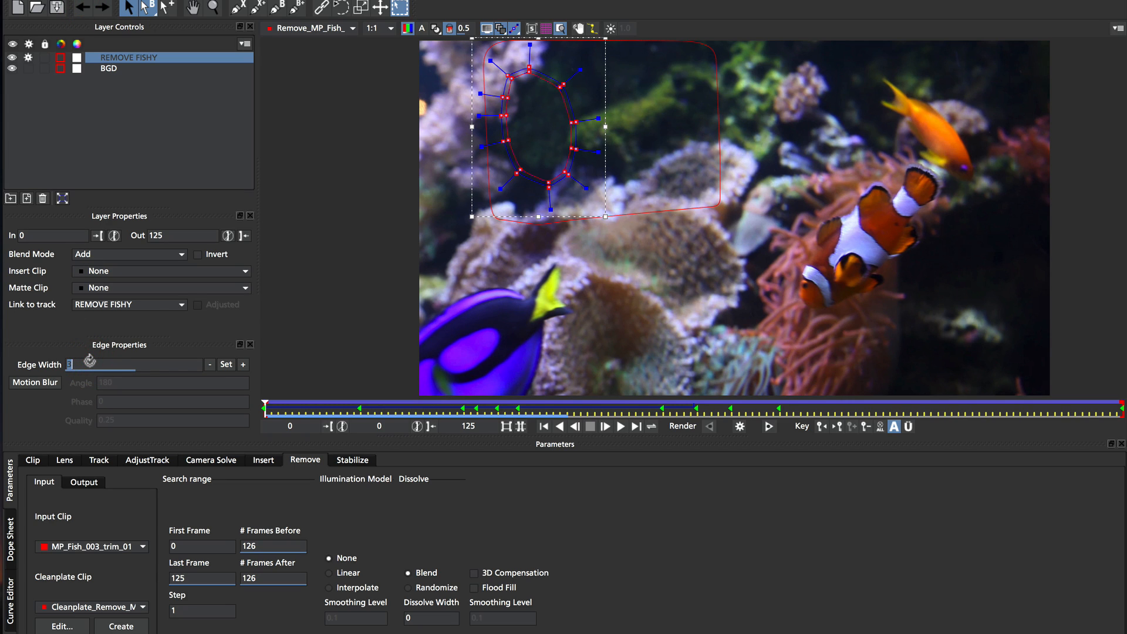
type("0")
left_click(226, 364)
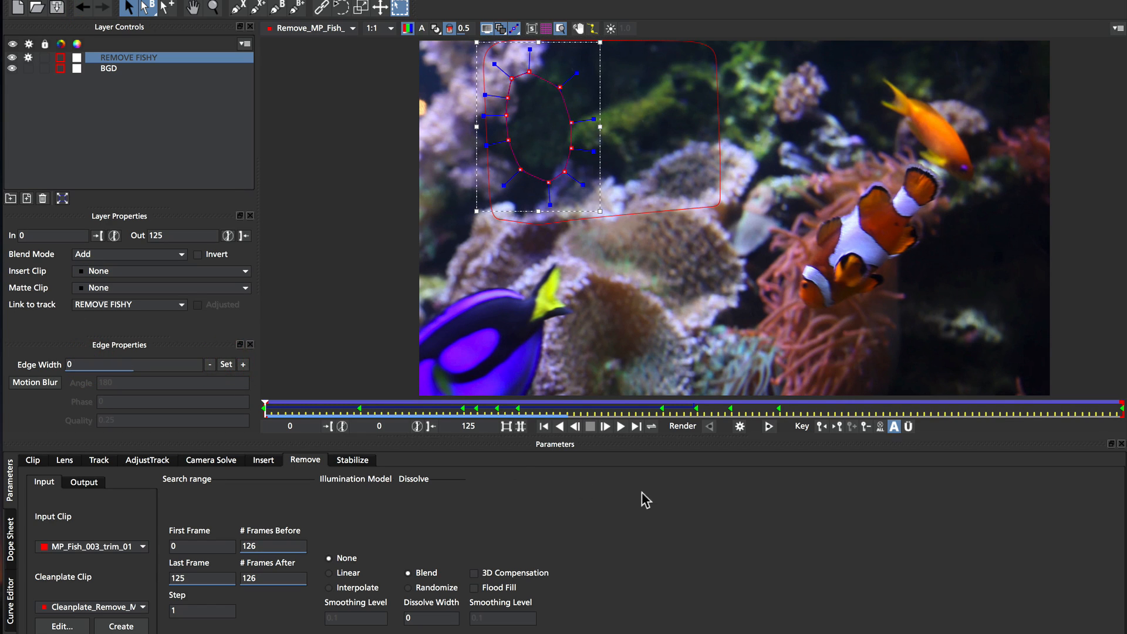
Step: Switch keyframing from Autokey to Überkey so that shape changes apply across all frames
left_click(909, 427)
left_click(372, 548)
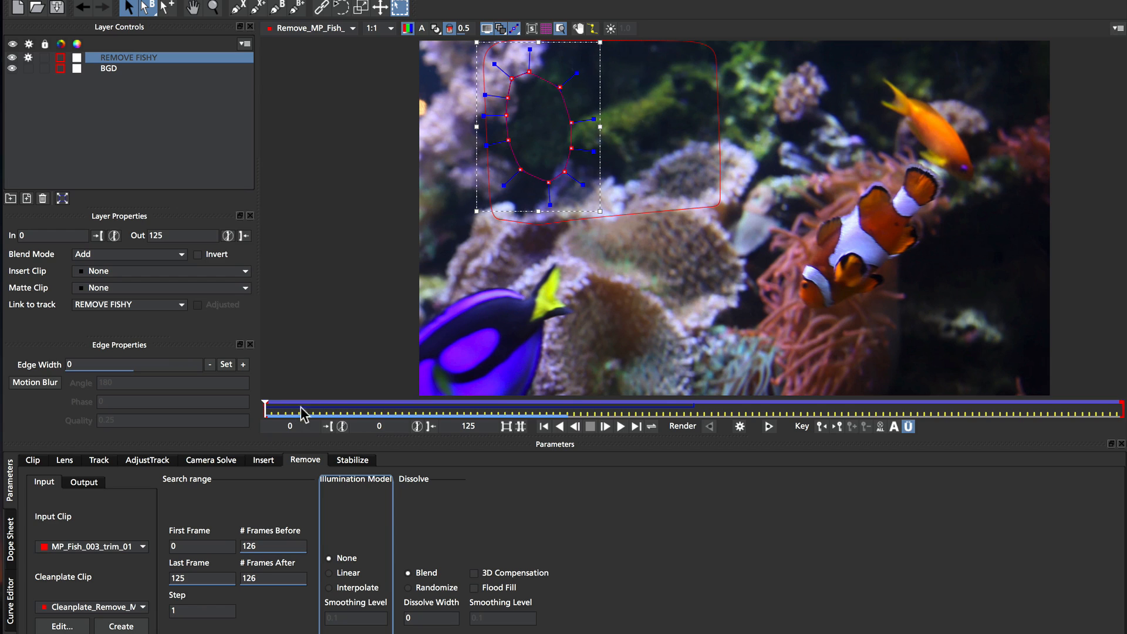
left_click(907, 428)
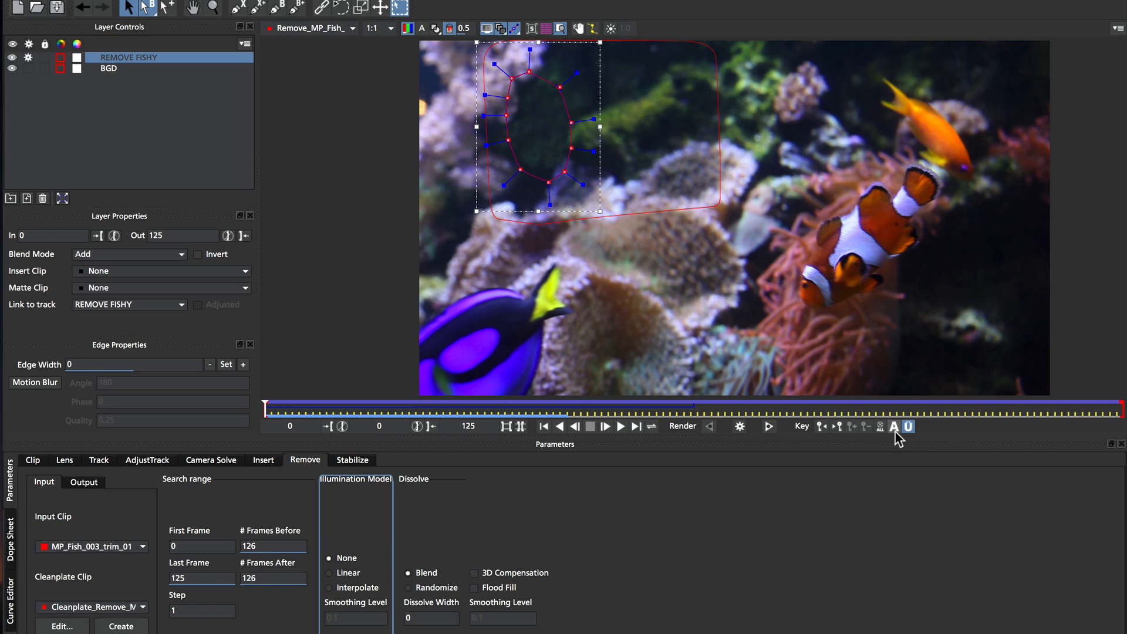
Step: Feather the REMOVE FISHY points with edge width 10, add that width three more times, and turn on the matte overlay to check it
left_click(109, 364)
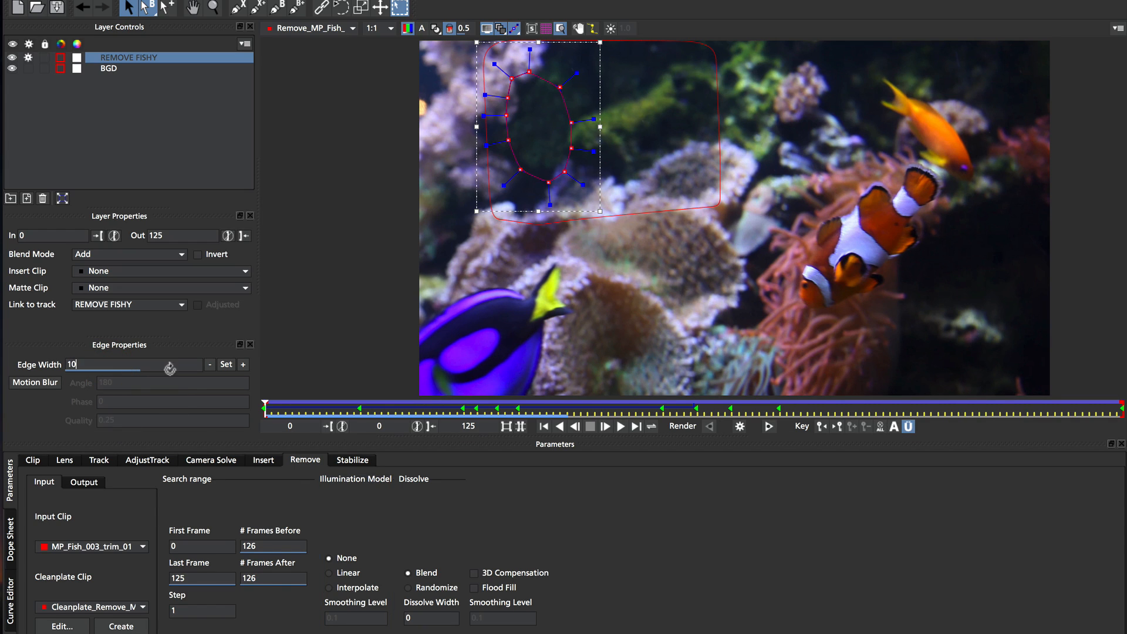
left_click(222, 368)
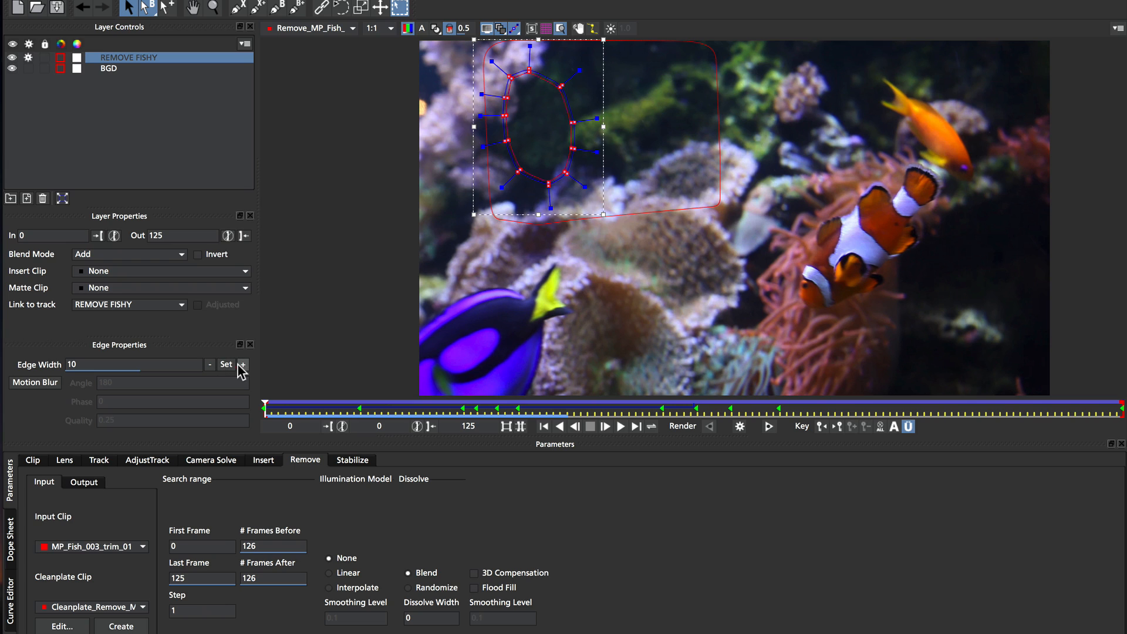
left_click(241, 365)
left_click(241, 366)
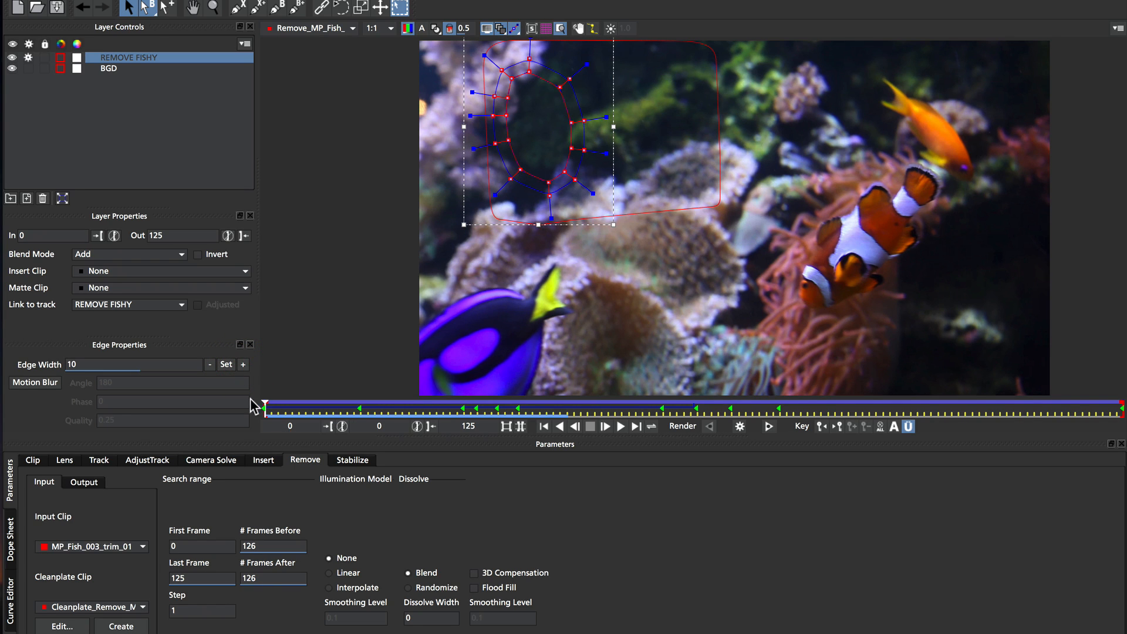
left_click(242, 365)
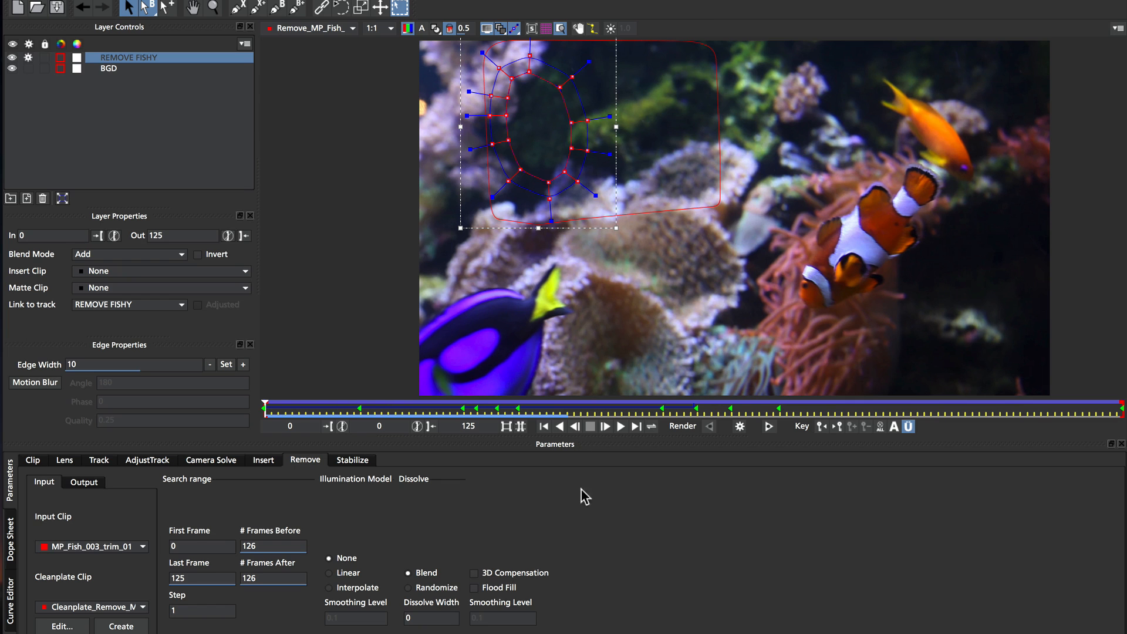
left_click(436, 28)
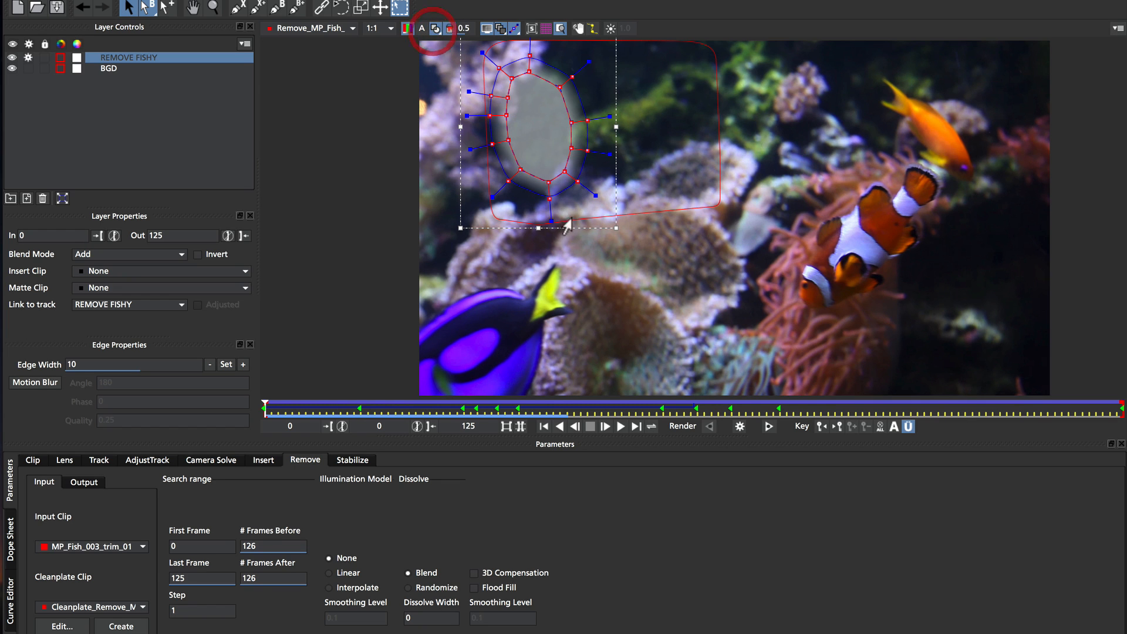
mouse_move(261, 409)
left_mouse_down()
mouse_move(780, 399)
mouse_move(526, 390)
mouse_move(249, 401)
left_mouse_up()
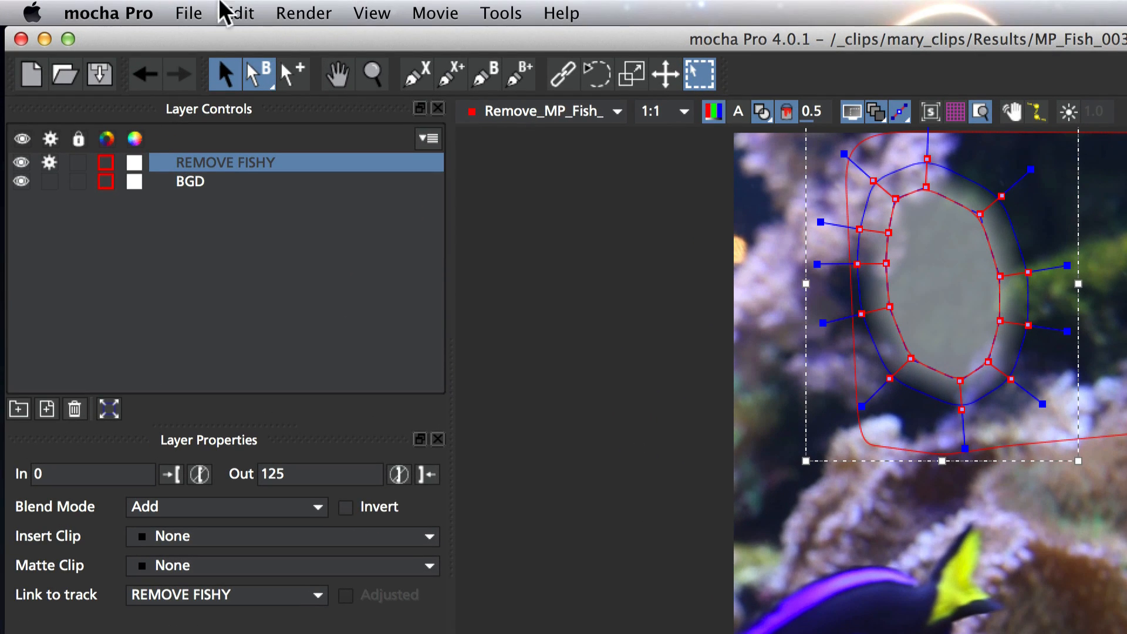
Step: Undo the REMOVE FISHY render in all frames
left_click(302, 11)
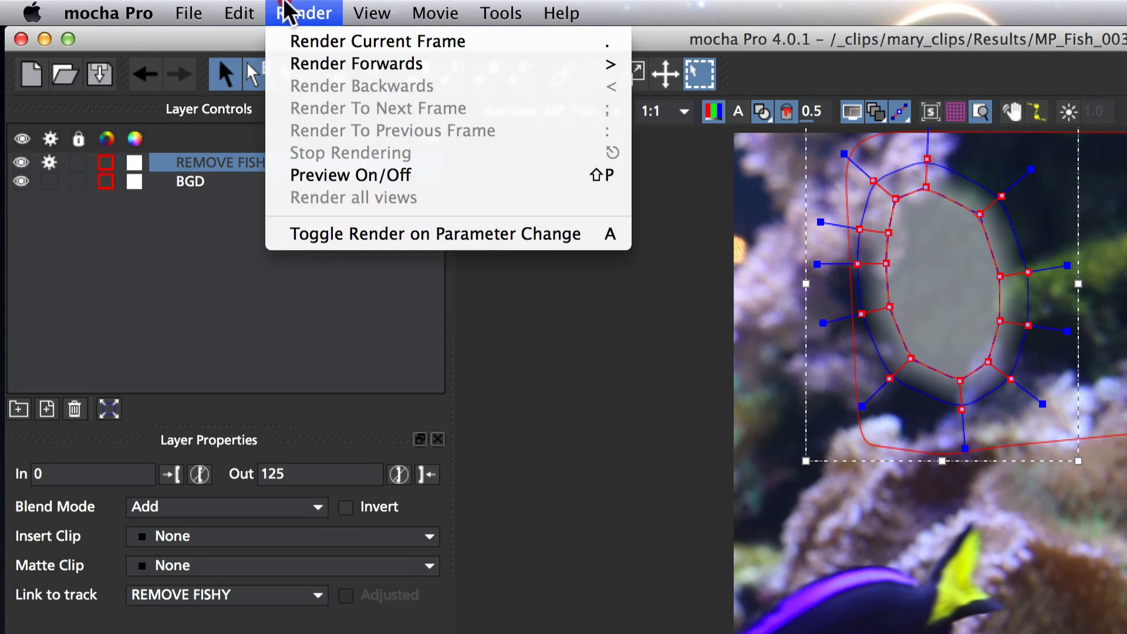
mouse_move(239, 13)
left_click(272, 115)
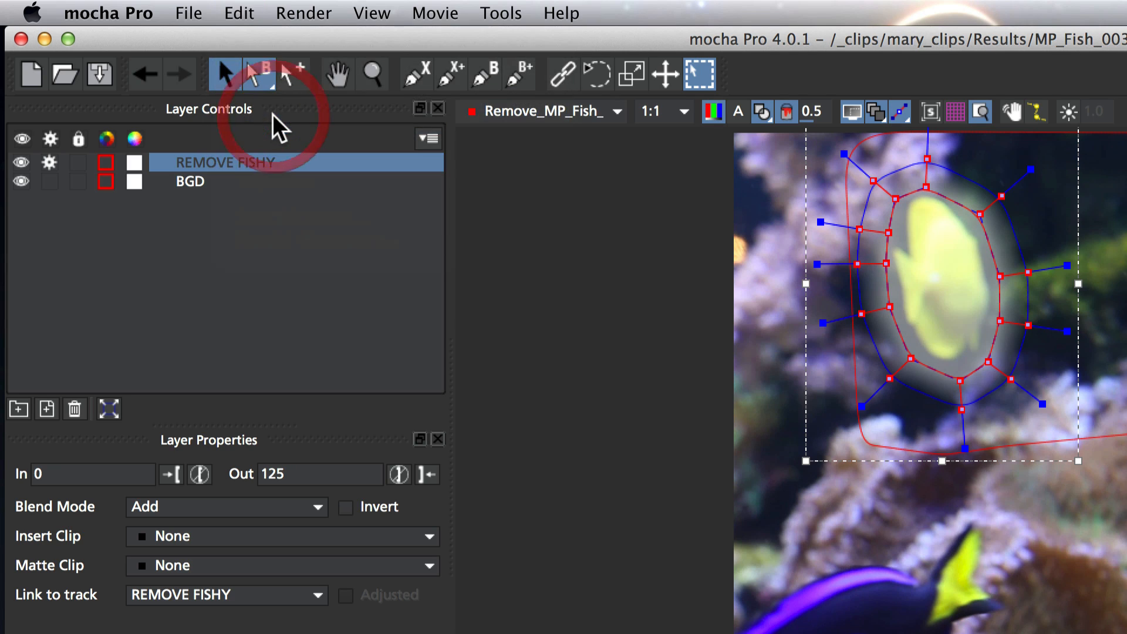
left_click(238, 13)
left_click(273, 122)
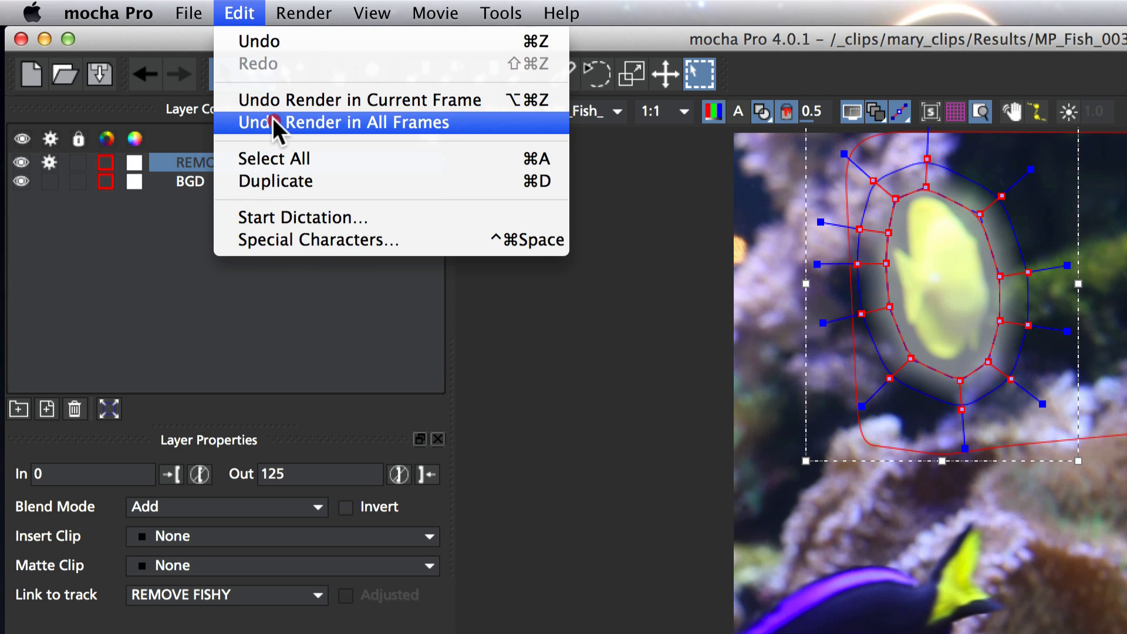
left_click(389, 122)
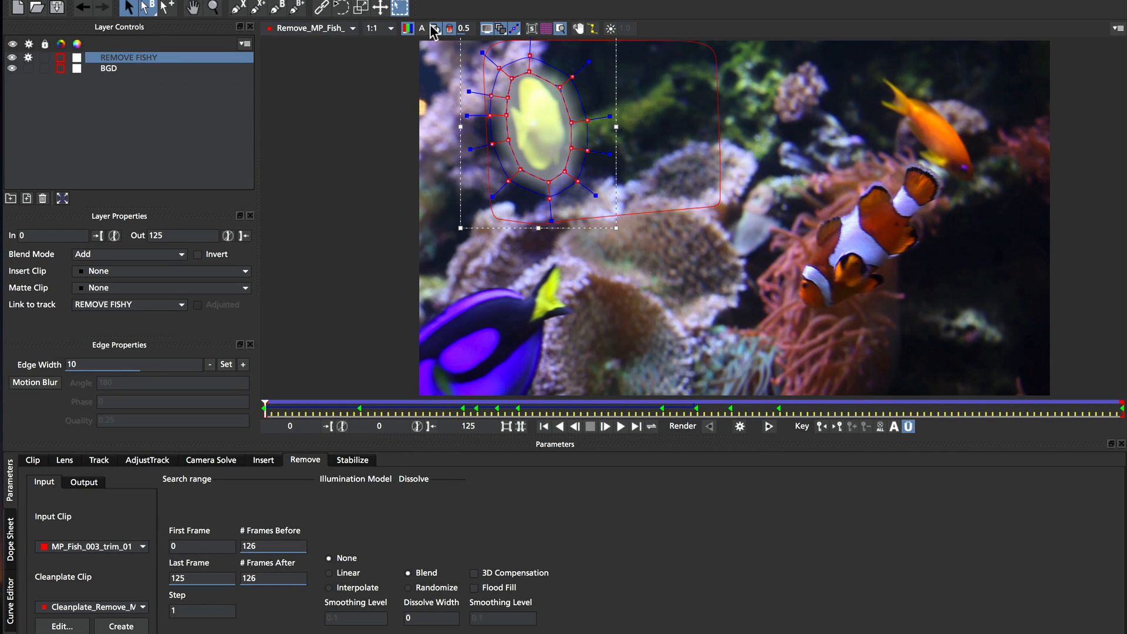
Step: Hide the matte overlay and splines, render the removal forward from frame 0, stop near the clip's end, and review back to frame 30
left_click(434, 29)
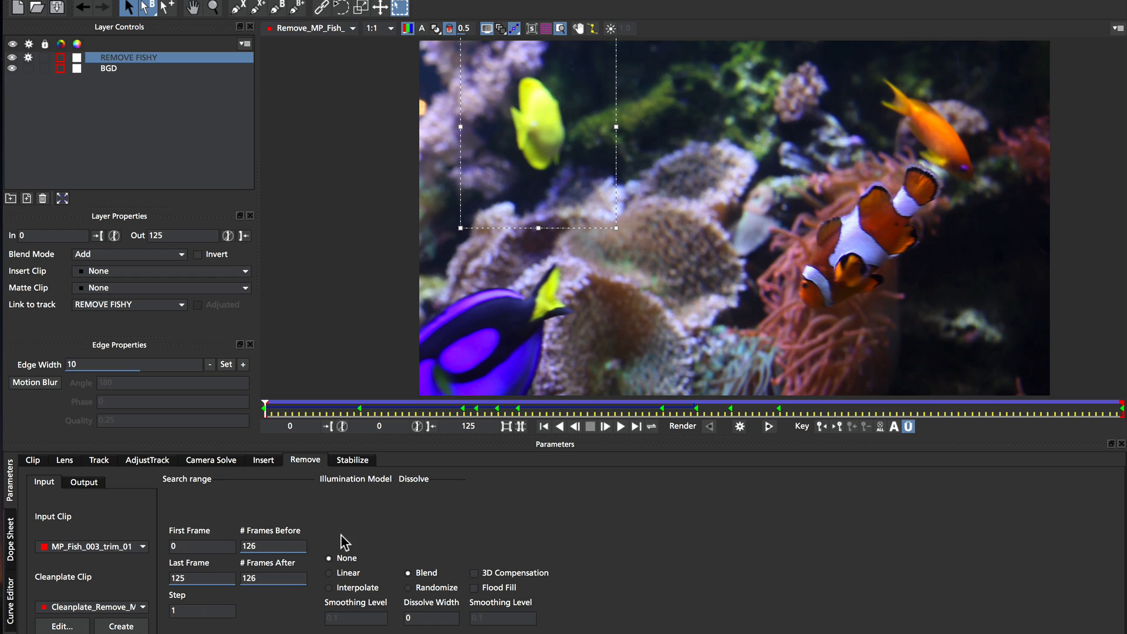
left_click(770, 426)
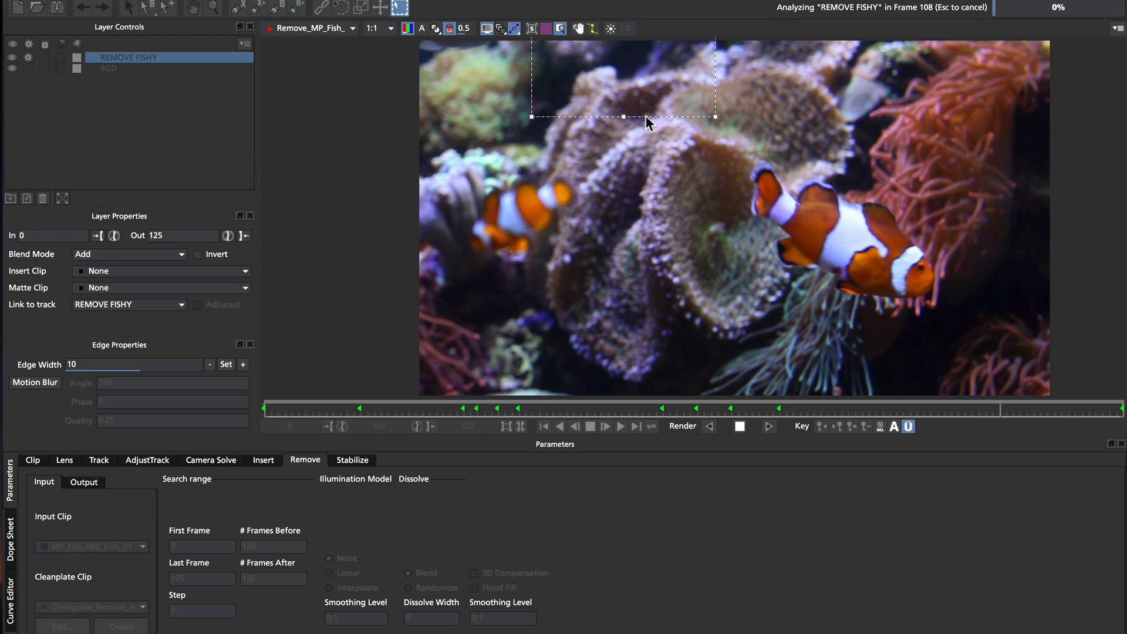
left_click(739, 427)
left_click_drag(1055, 409, 471, 409)
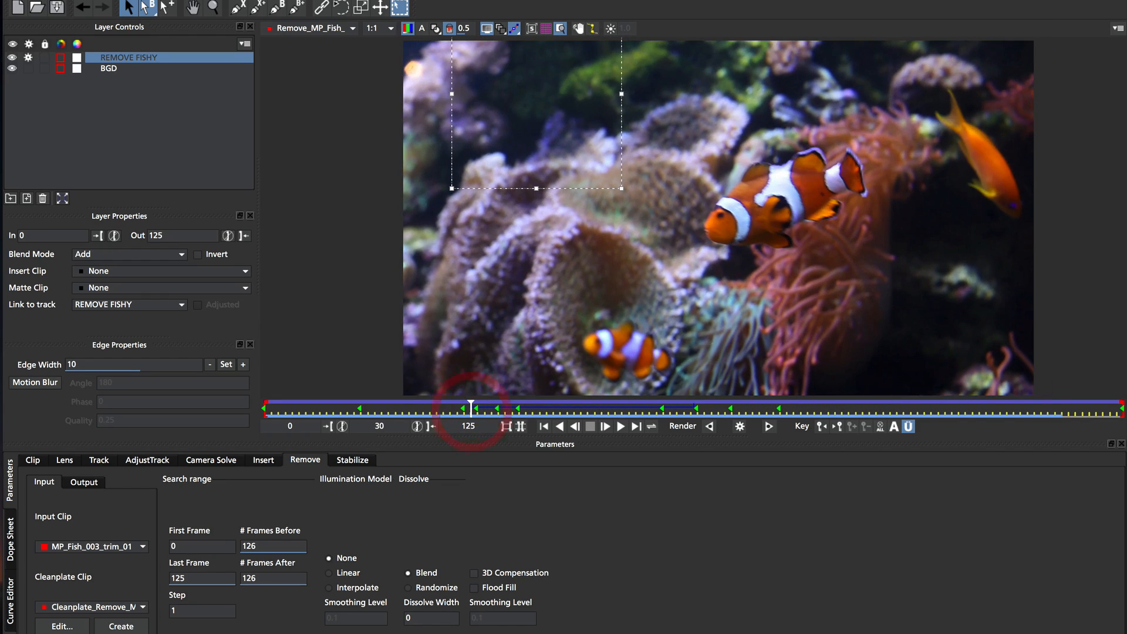
Step: Show the splines at frame 93 and stretch the BGD shape left and downward so it extends beyond the REMOVE FISHY shape
left_click(502, 32)
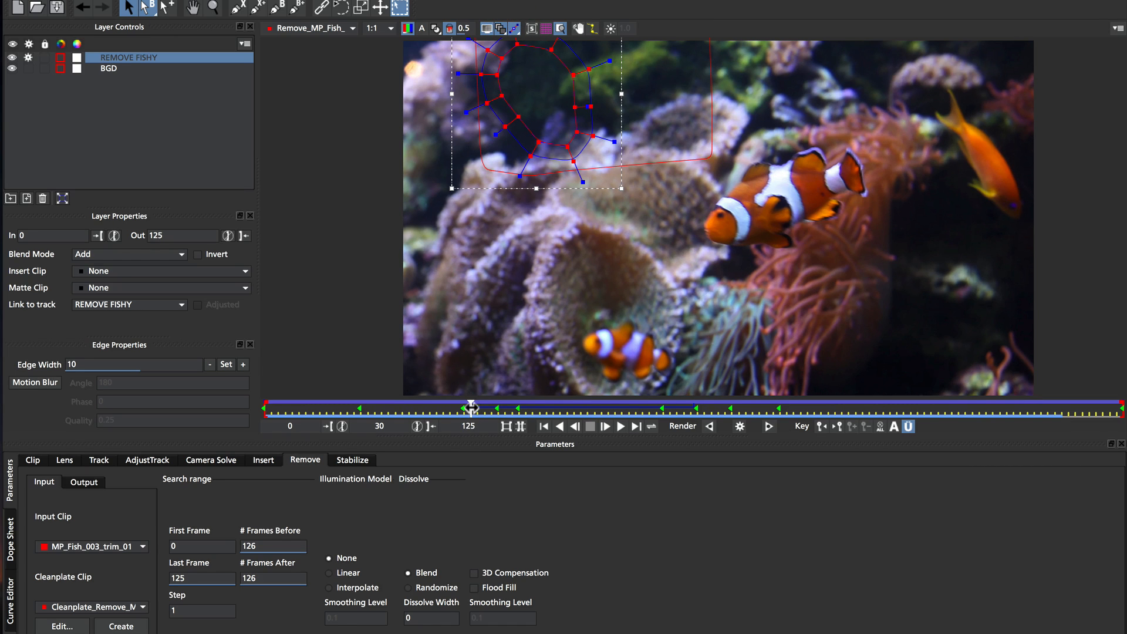
left_click_drag(472, 406, 902, 403)
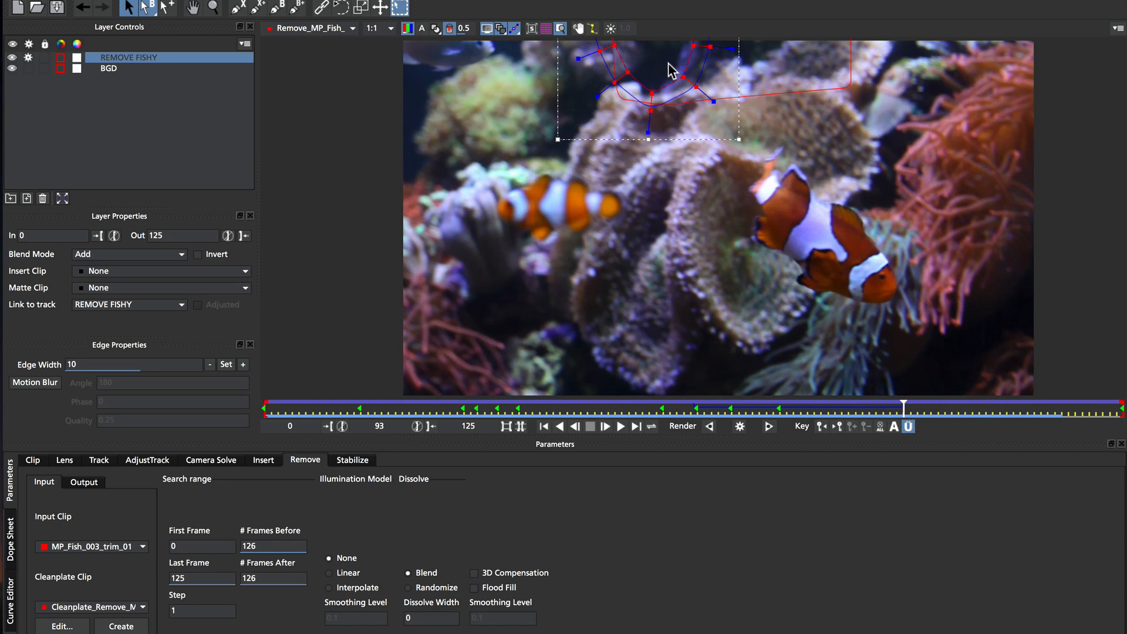
left_click_drag(671, 71, 631, 205)
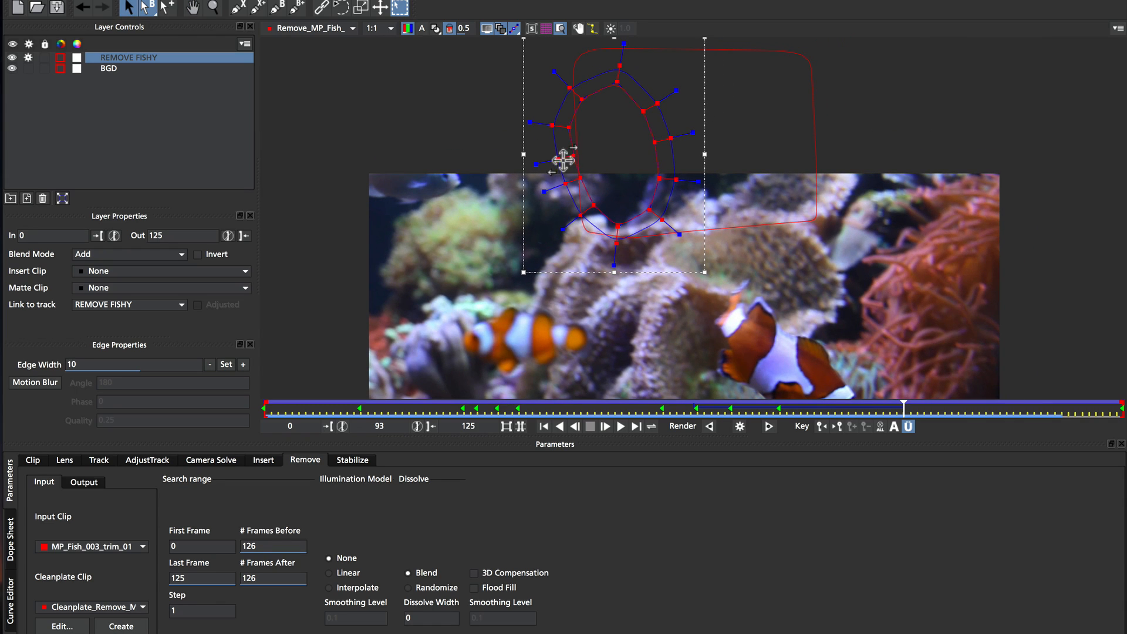
left_click(566, 66)
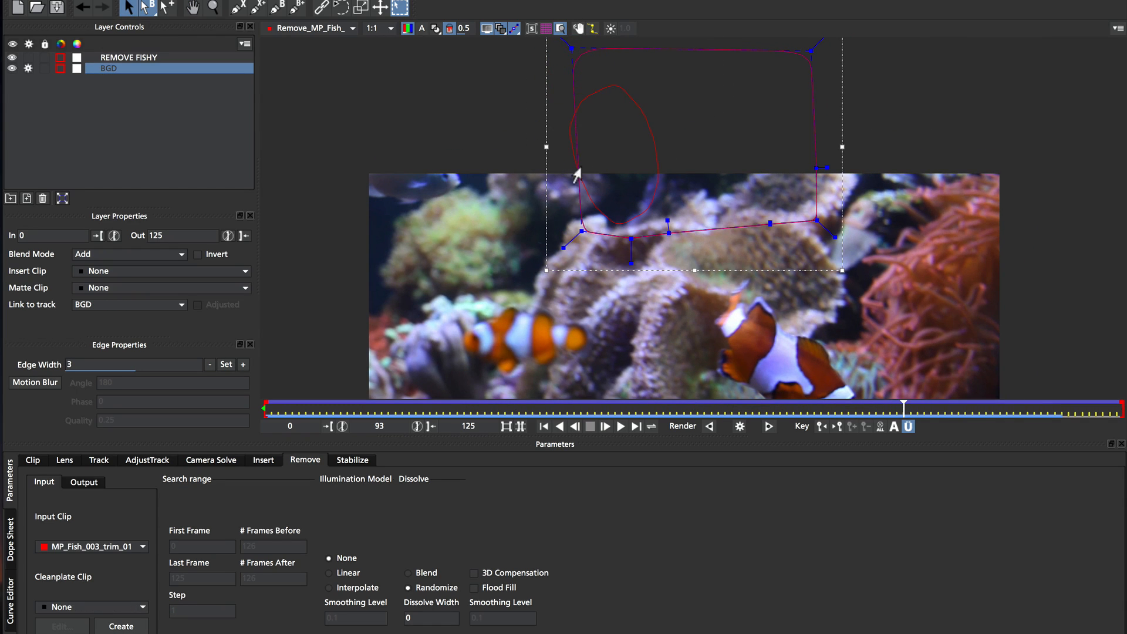
left_click(577, 97)
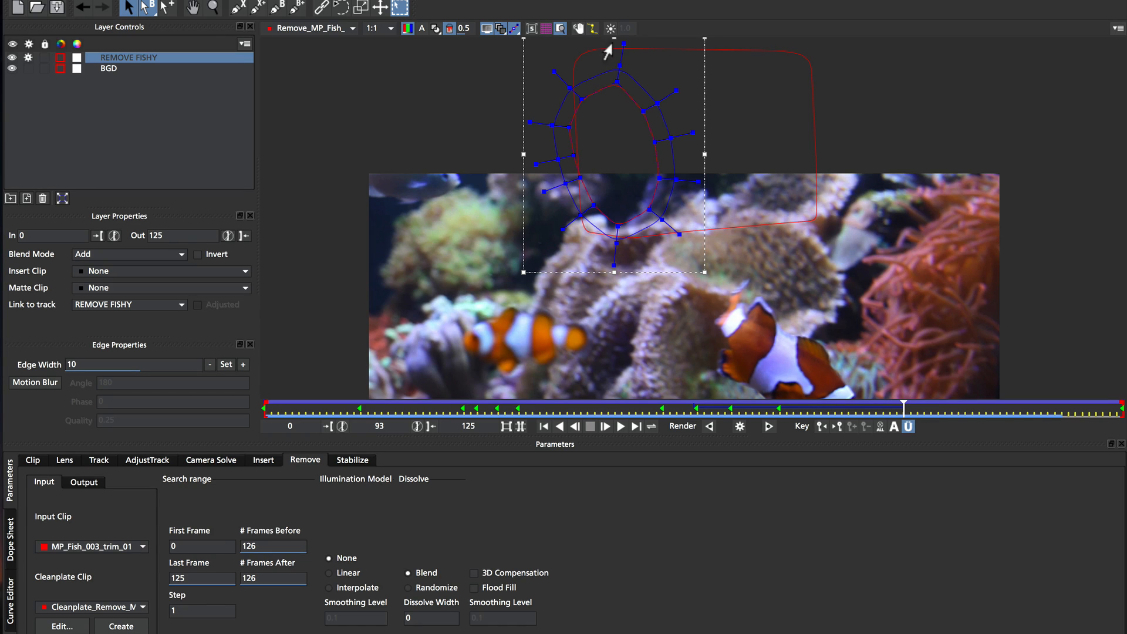
left_click(652, 47)
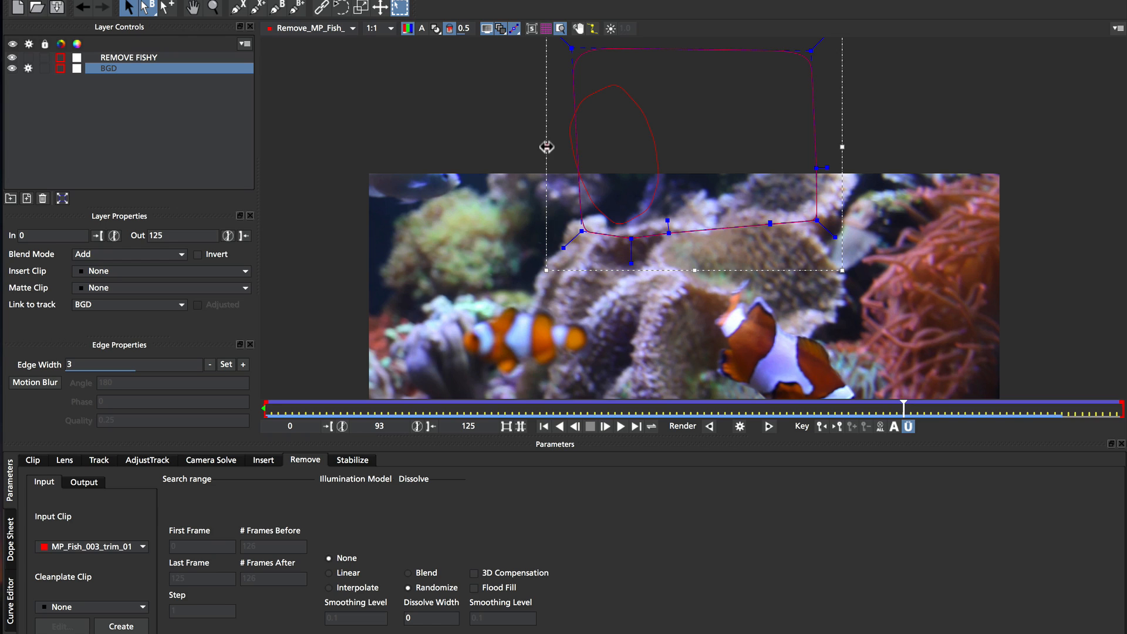
left_click_drag(546, 146, 515, 148)
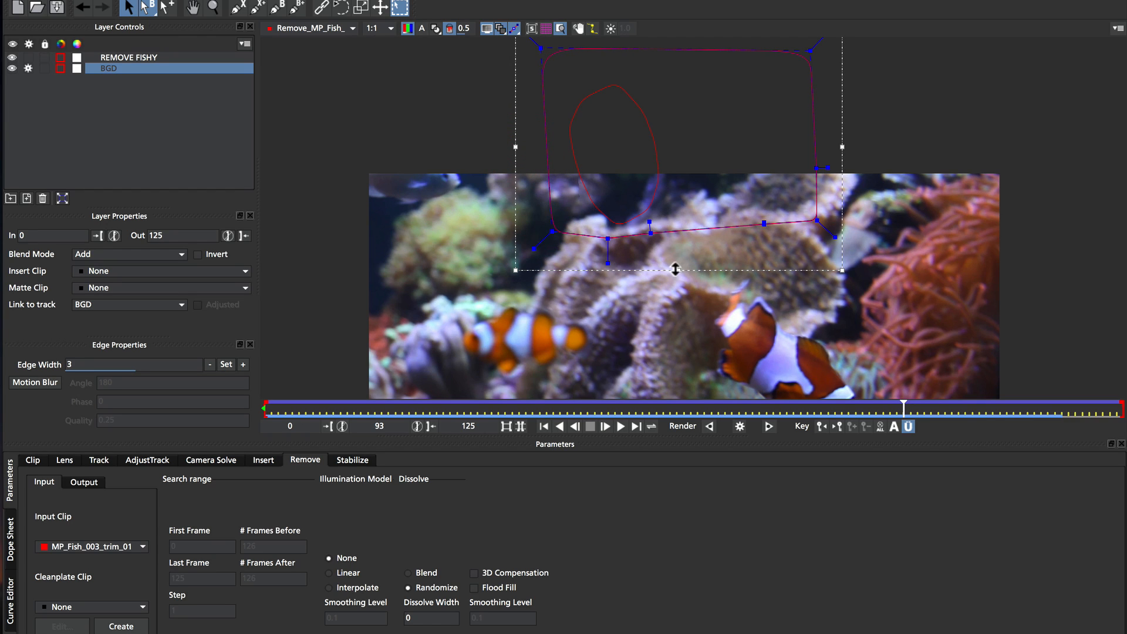
left_click_drag(680, 270, 677, 287)
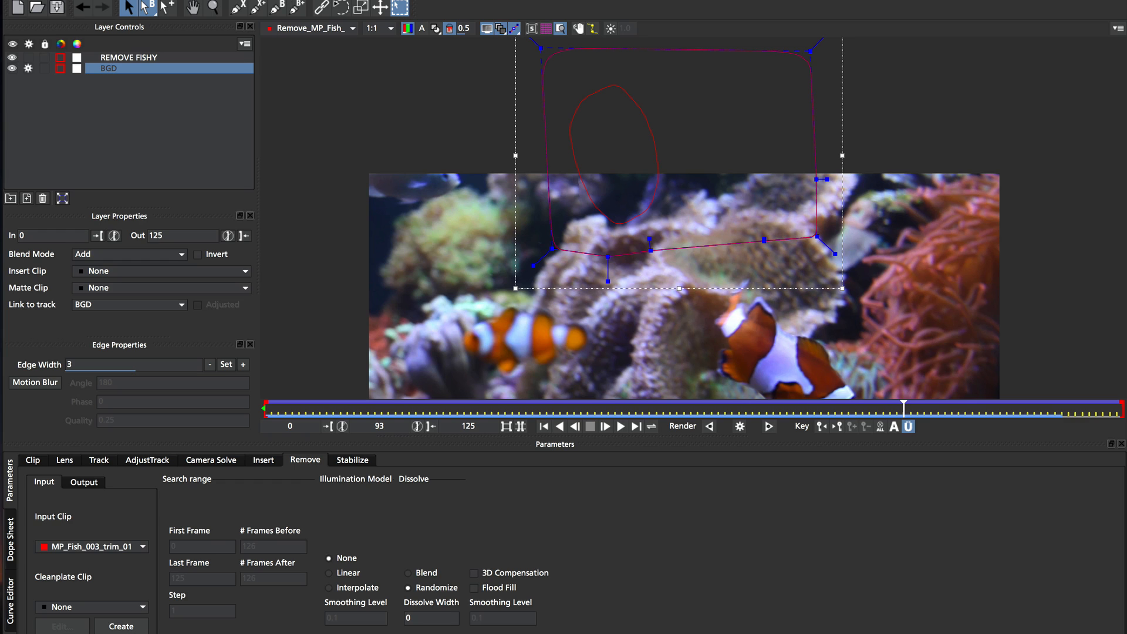
left_click(135, 0)
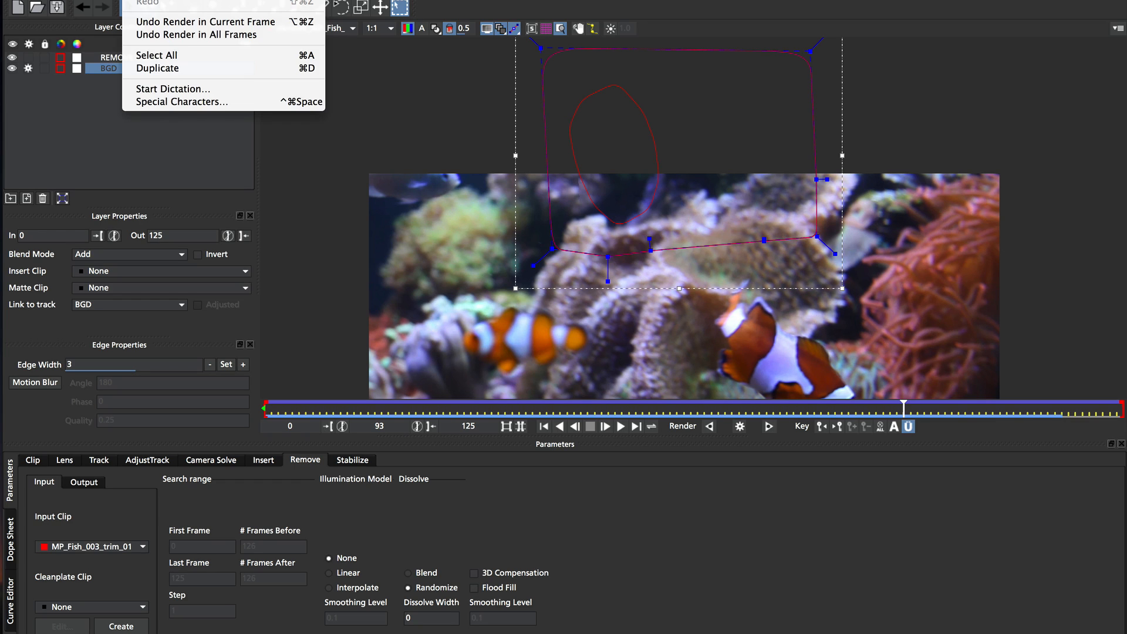
left_click(156, 37)
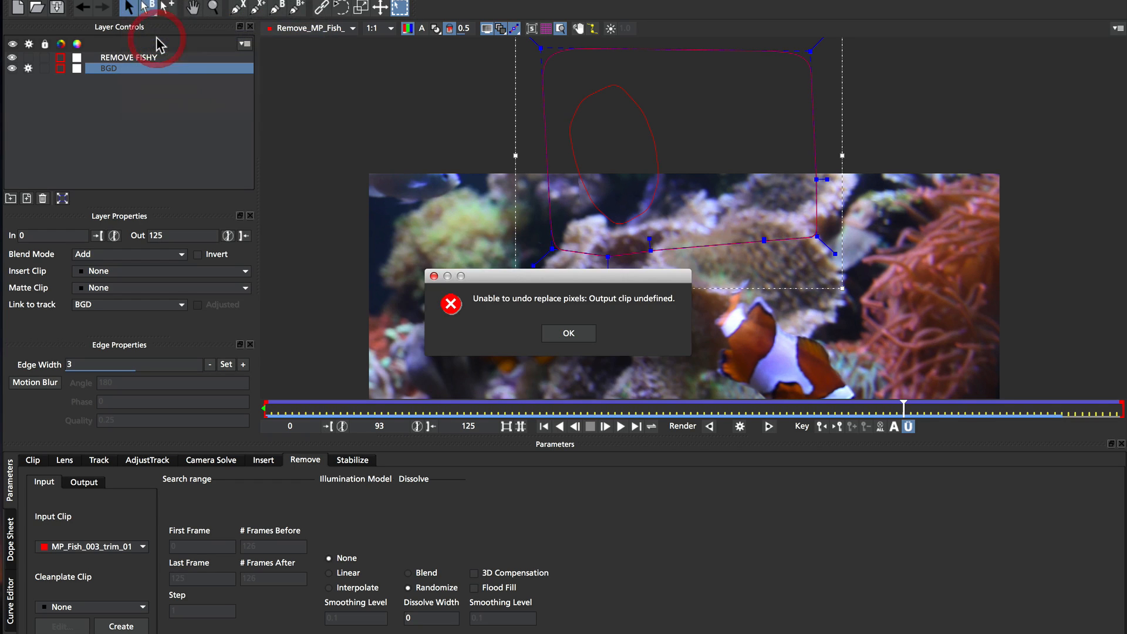
left_click(564, 337)
Step: Select the REMOVE FISHY layer and undo its render in all frames
left_click(596, 91)
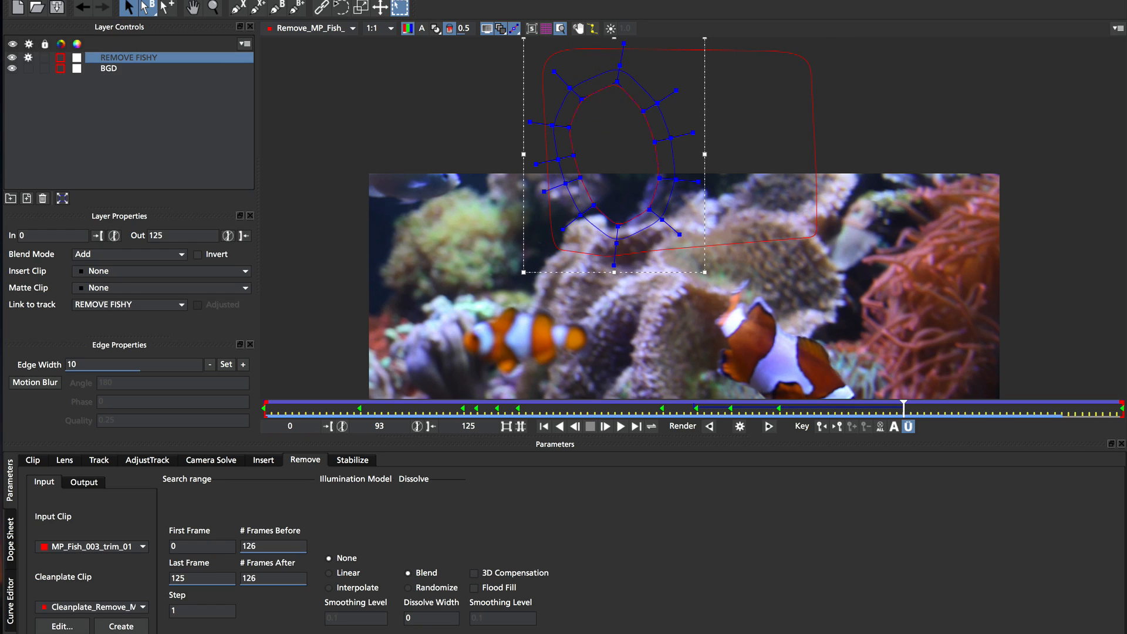
left_click(135, 0)
left_click(157, 37)
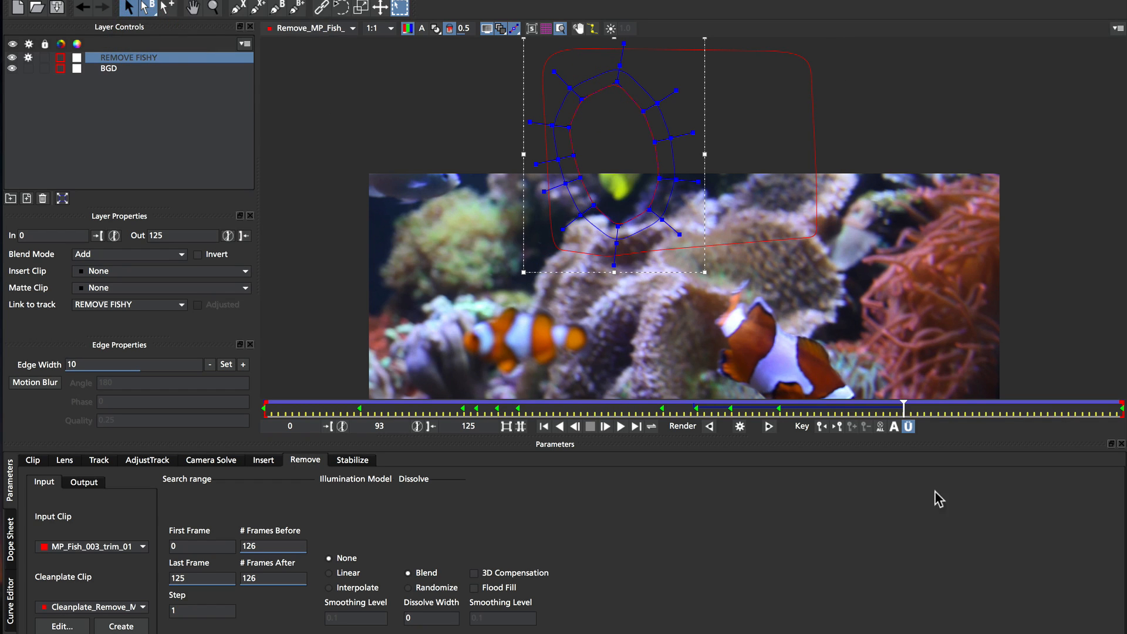
Step: Return to frame 0, hide the splines, render the REMOVE FISHY removal forward to frame 125, and play back the result in full view
left_click_drag(904, 408, 144, 393)
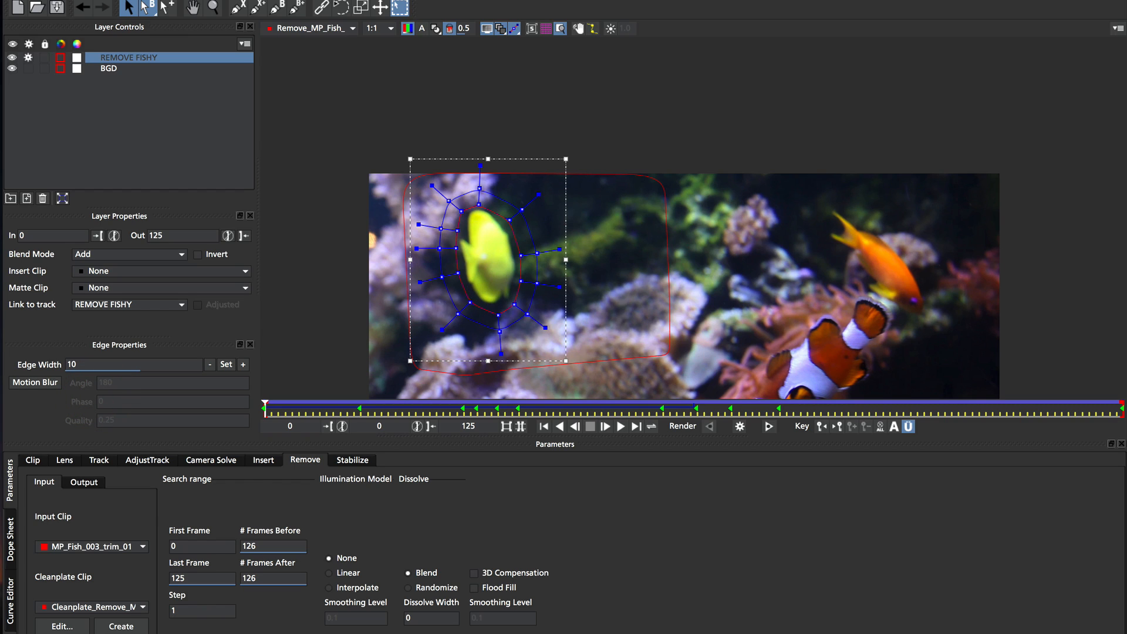
left_click(500, 29)
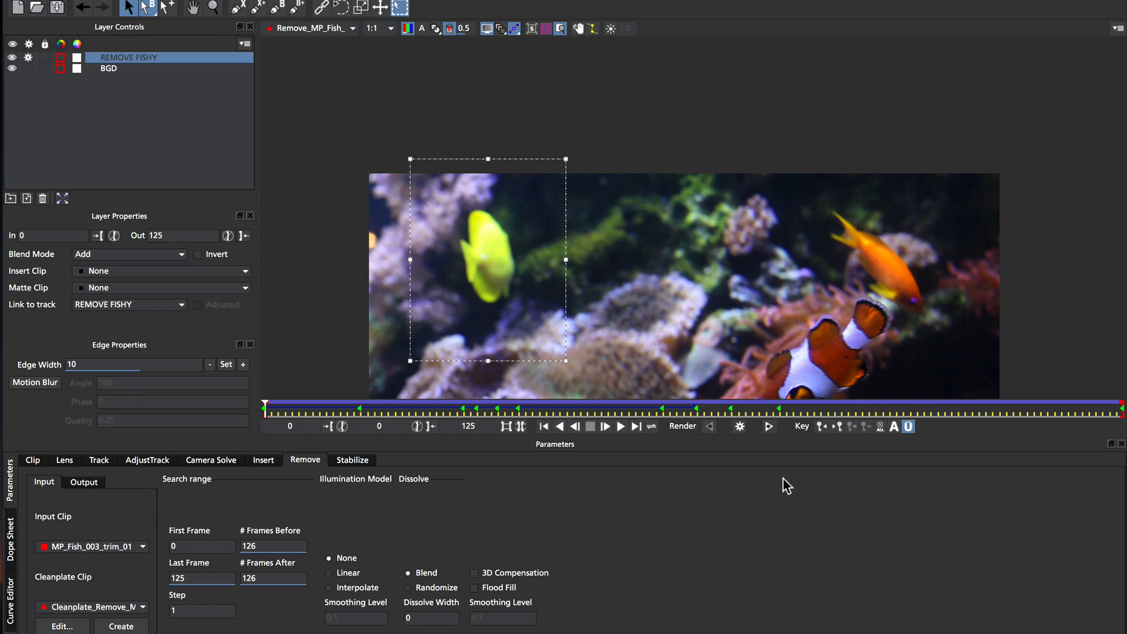
left_click(768, 427)
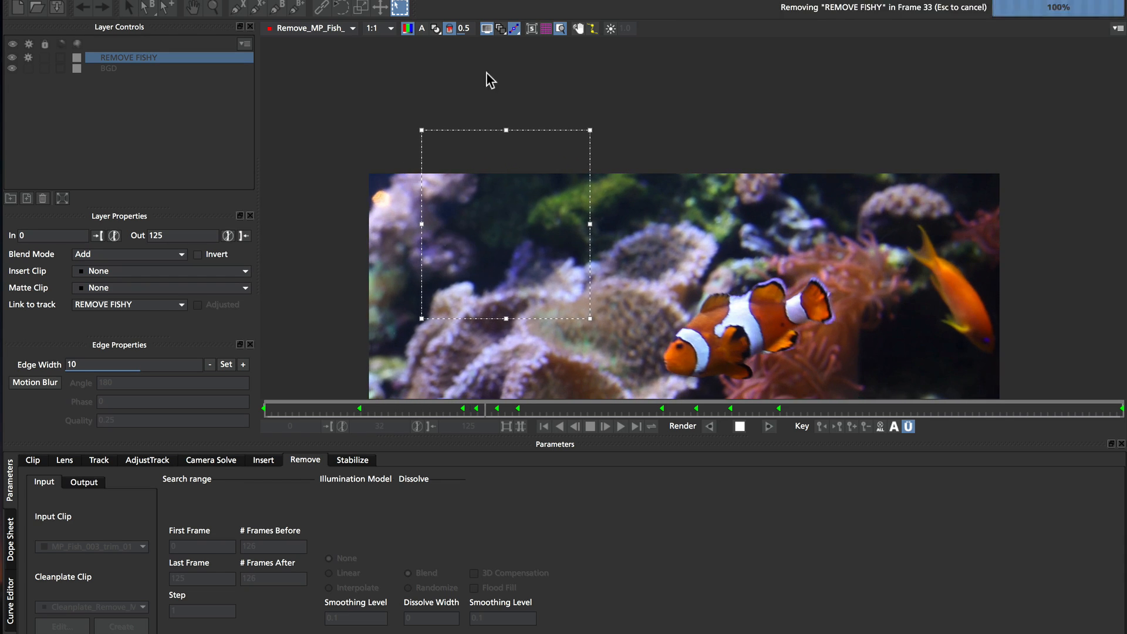
left_click(500, 28)
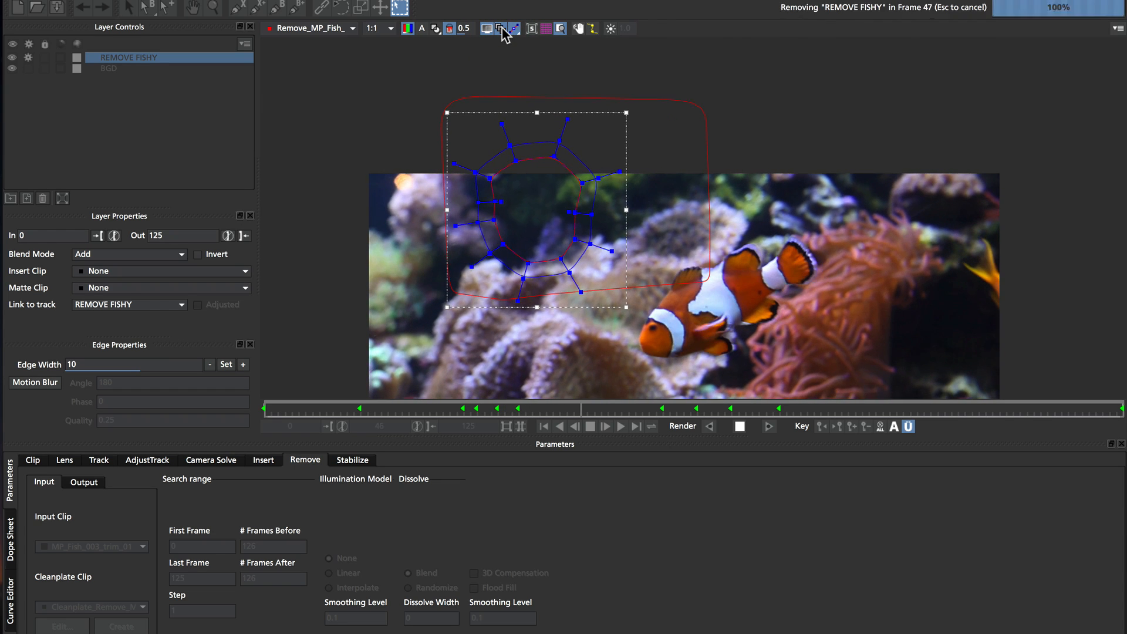
left_click(500, 28)
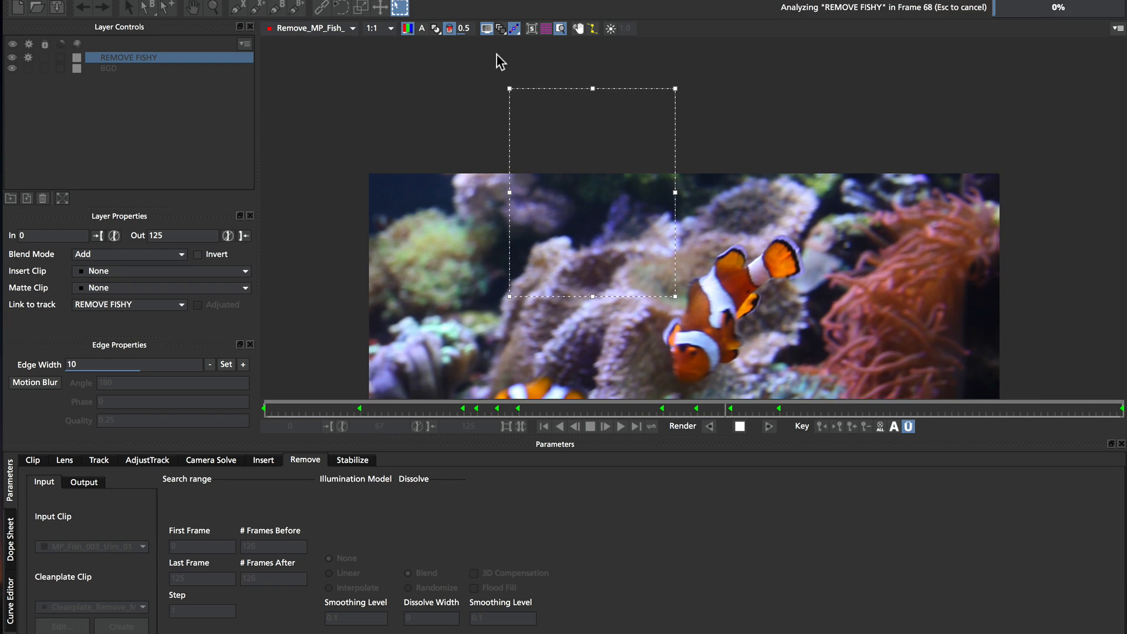
left_click(501, 28)
left_click(502, 29)
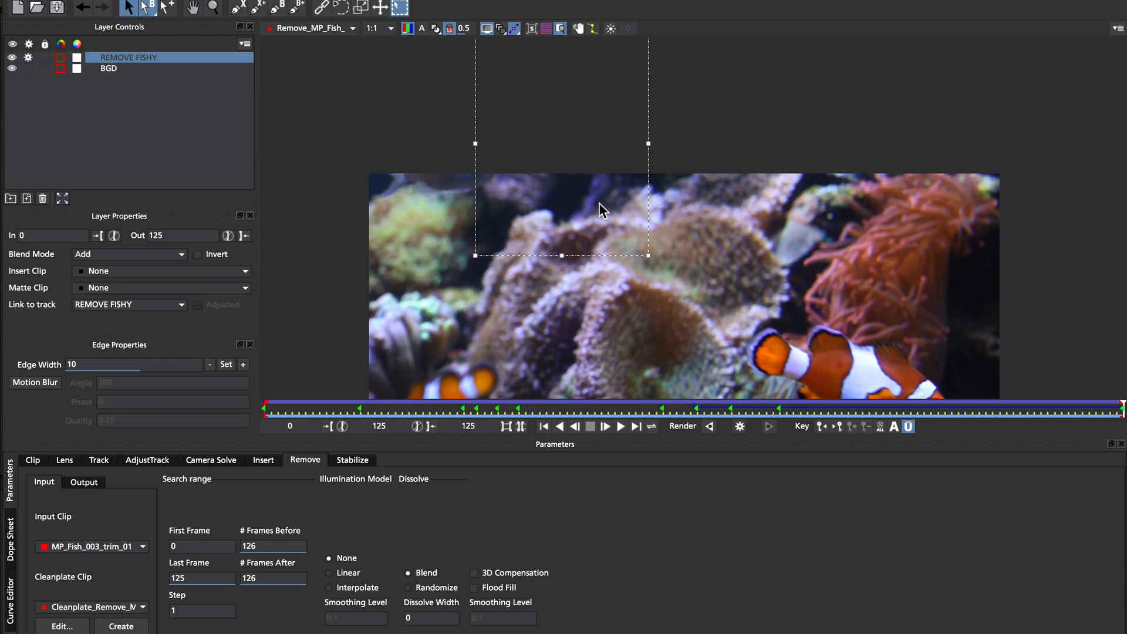
key("*")
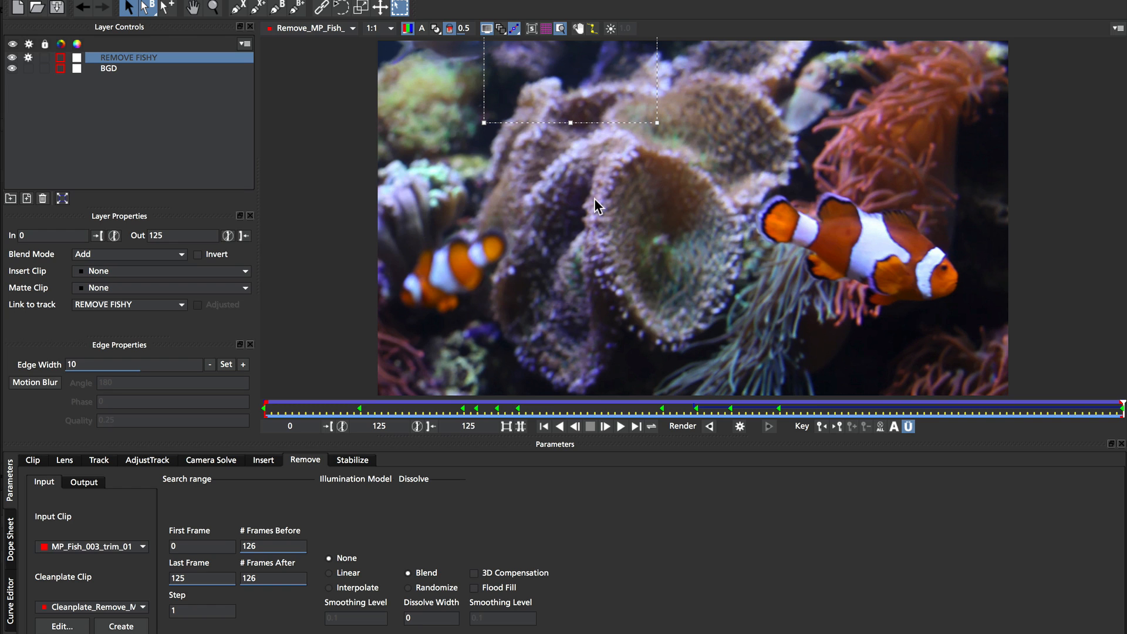
left_click(619, 427)
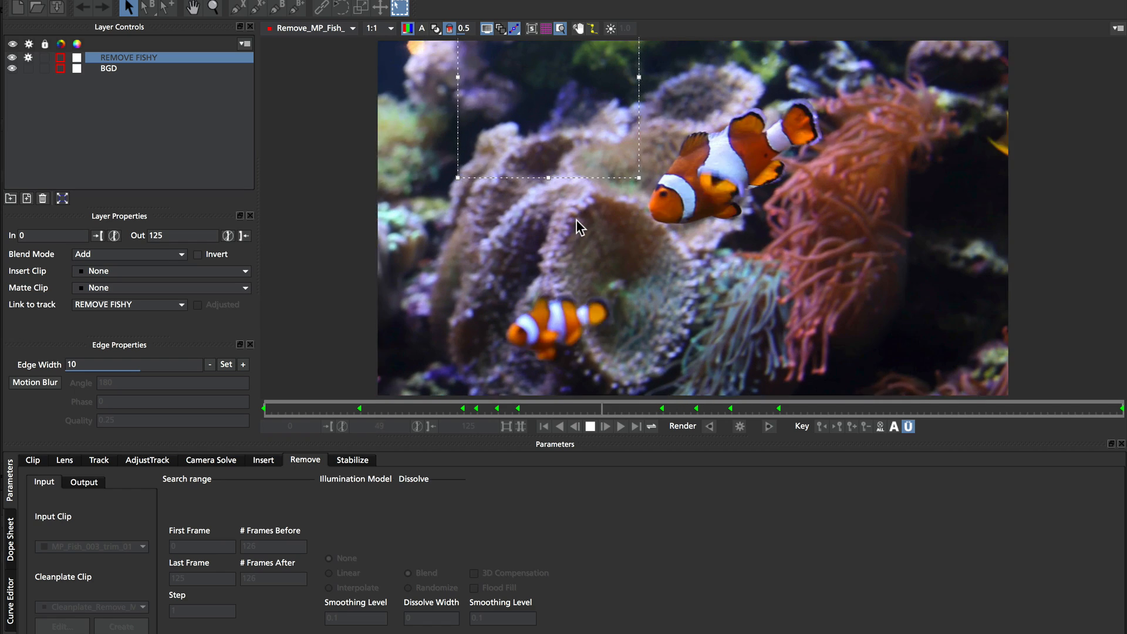
key("space")
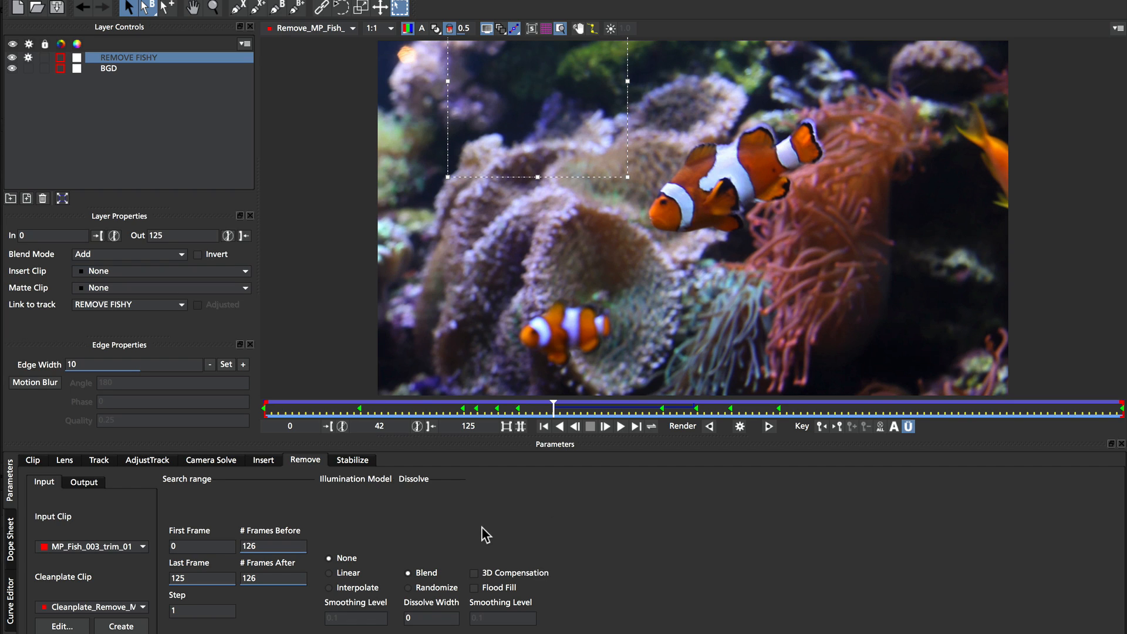
Step: Set the Remove illumination model to Interpolate and undo the existing REMOVE FISHY render in all frames
left_click(347, 586)
left_click(347, 585)
left_click(576, 270)
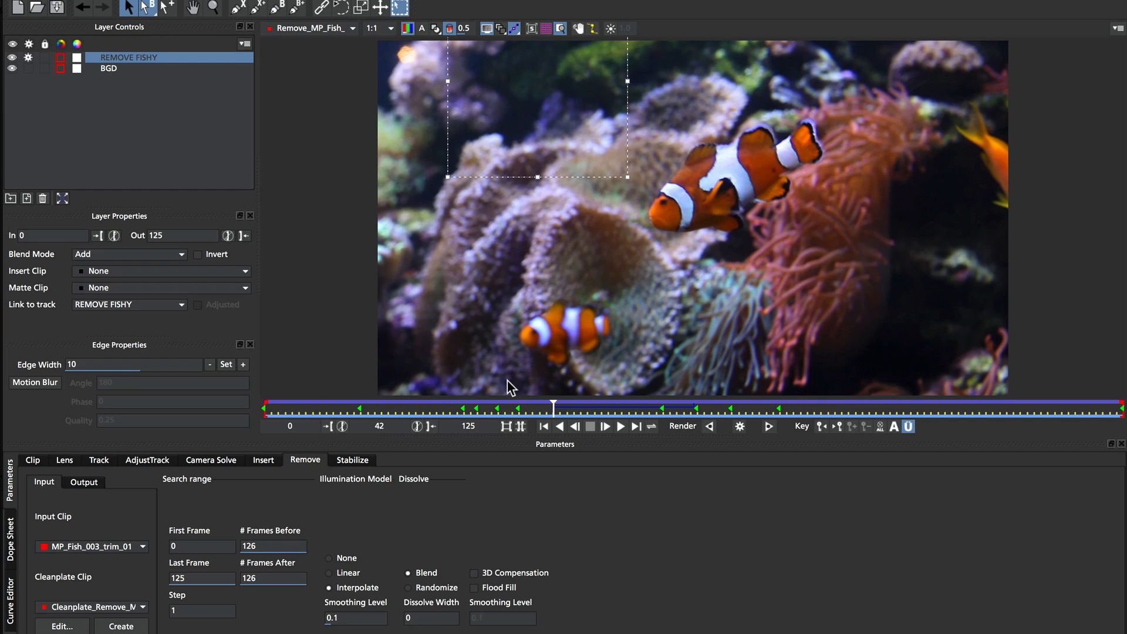
left_click(135, 0)
left_click(152, 34)
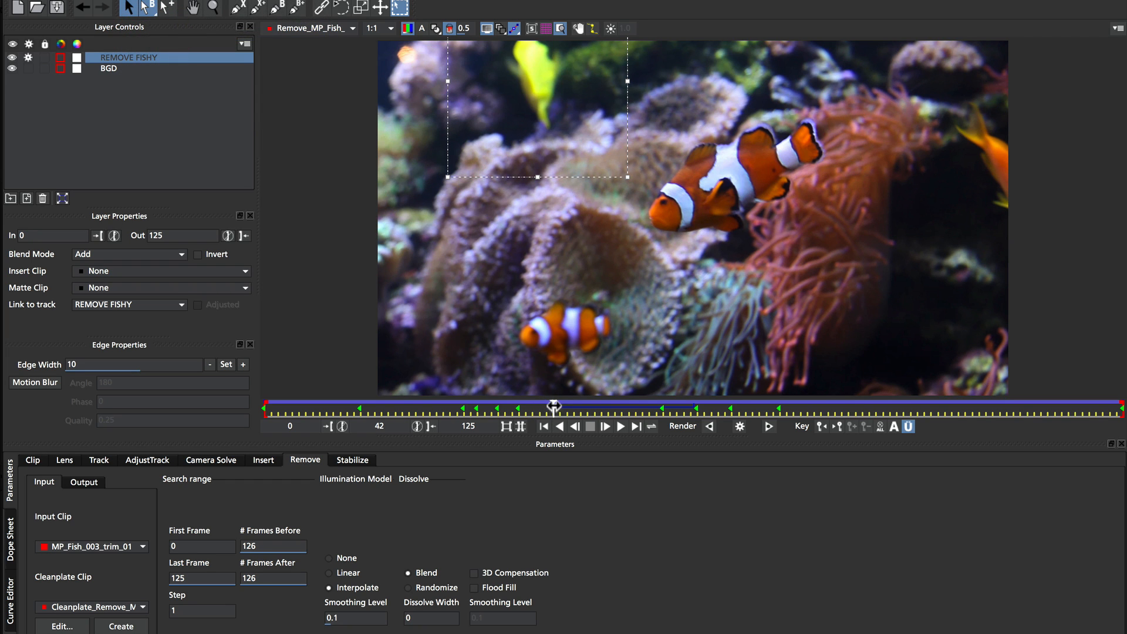
Step: Render the interpolated removal forward from frame 0 to frame 125 and scrub back through the result
left_click_drag(554, 405, 217, 405)
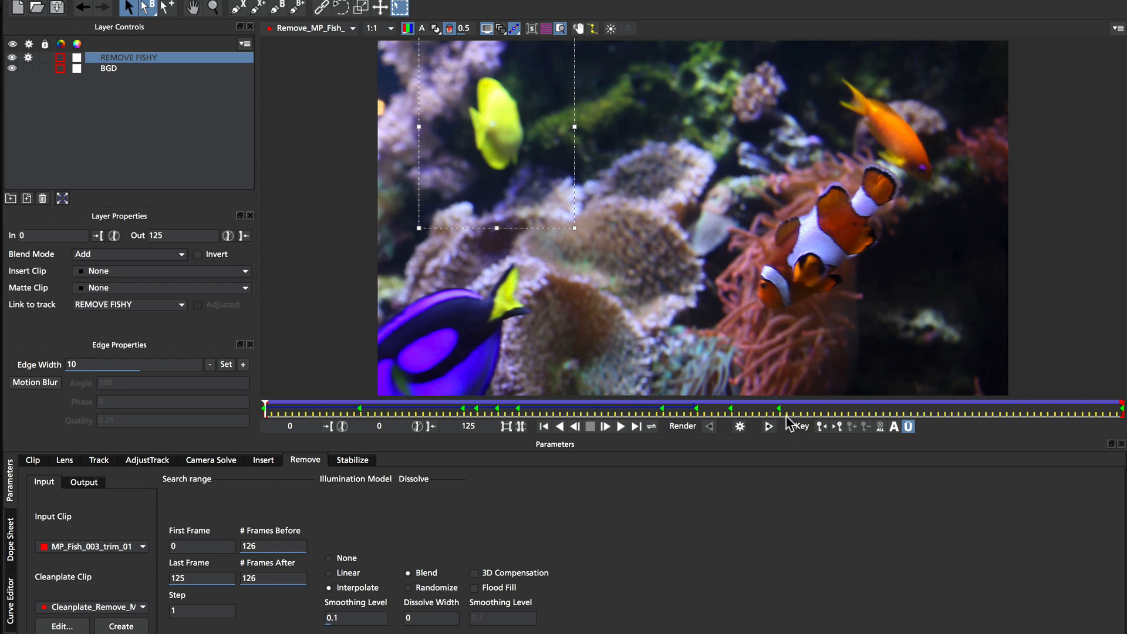
left_click(768, 426)
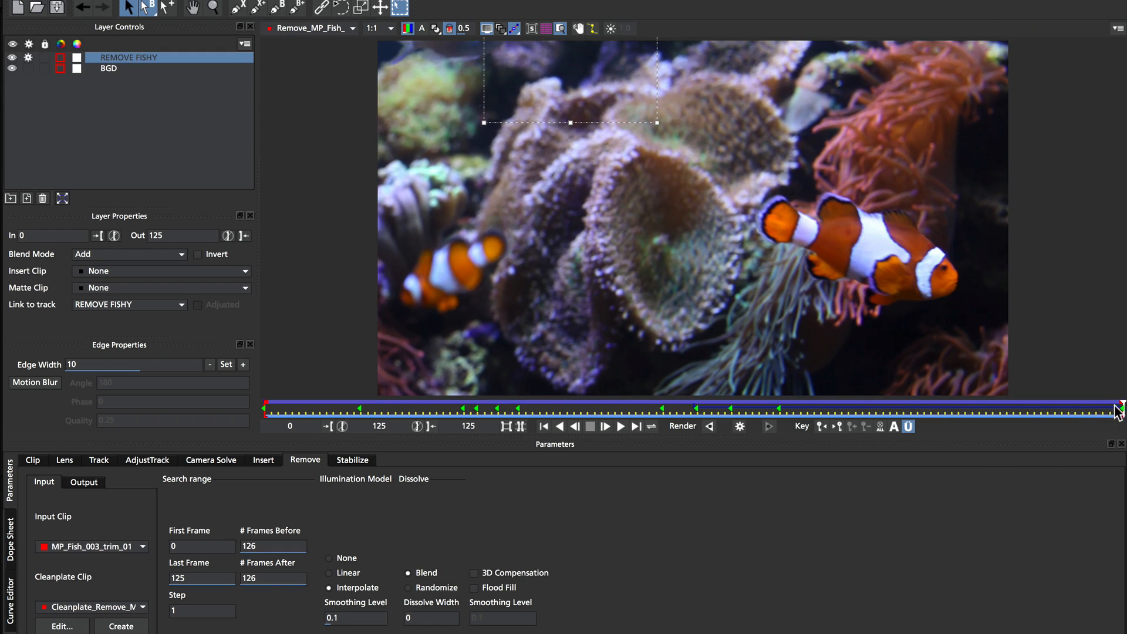
left_click_drag(1119, 405, 242, 377)
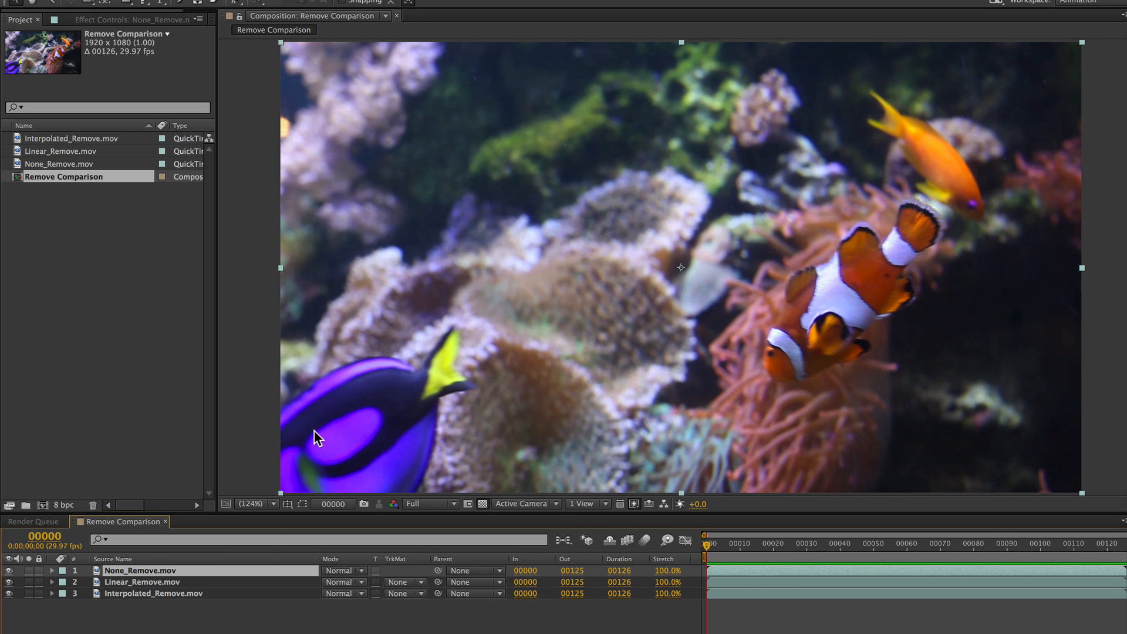
Step: In After Effects' Remove Comparison composition, toggle the visibility of None_Remove.mov and Linear_Remove.mov off and on, and review None_Remove.mov over time
left_click(288, 617)
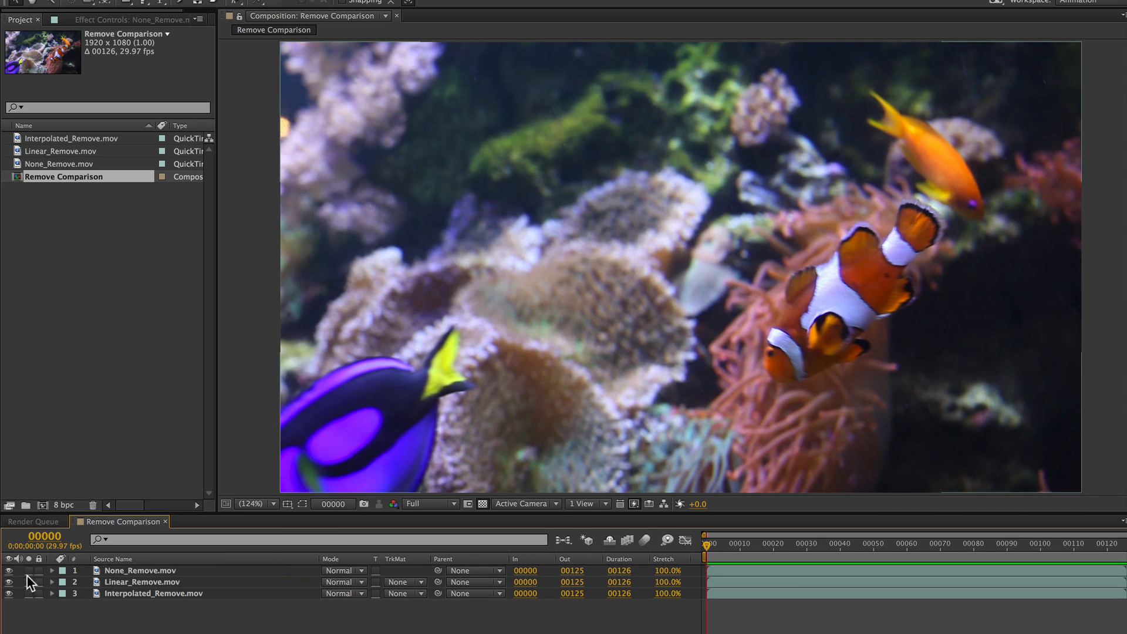
left_click(137, 573)
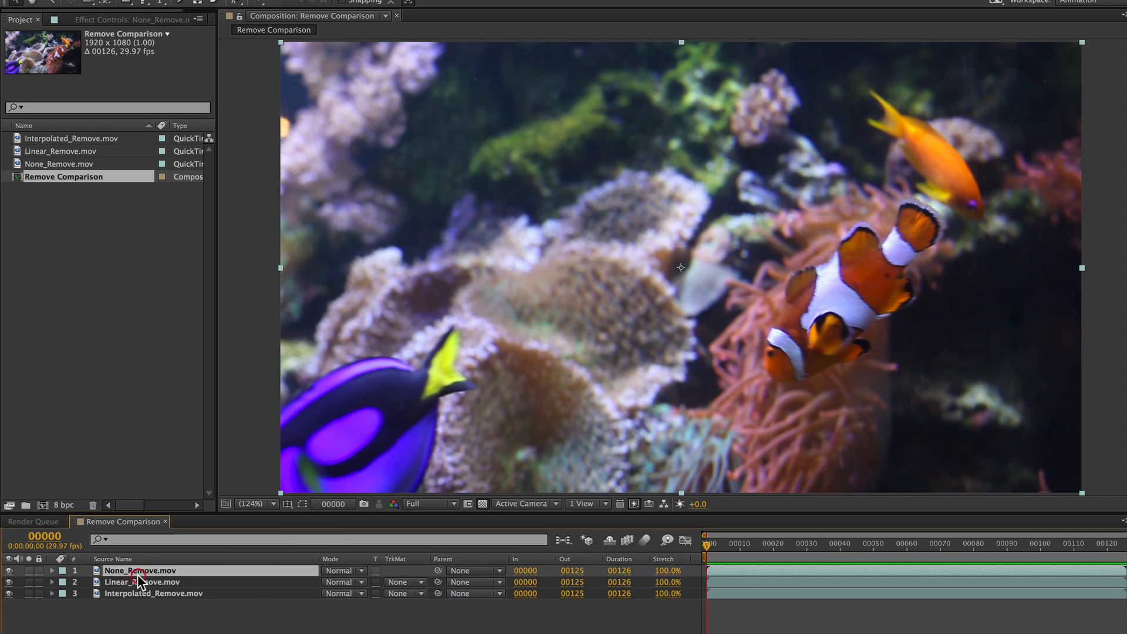
left_click(8, 570)
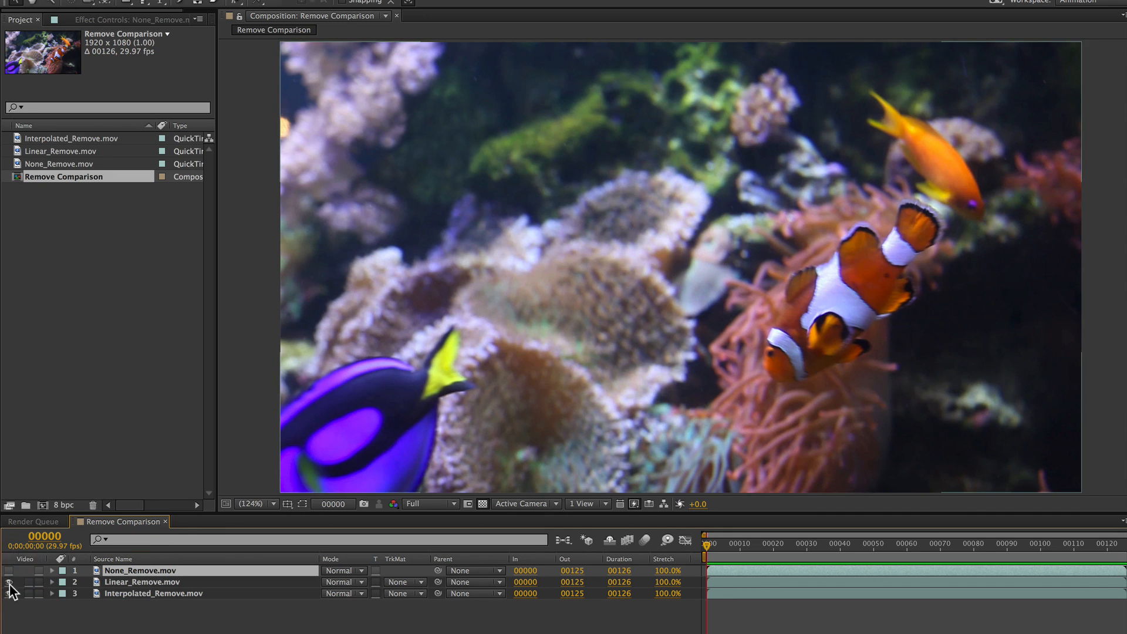
left_click(9, 582)
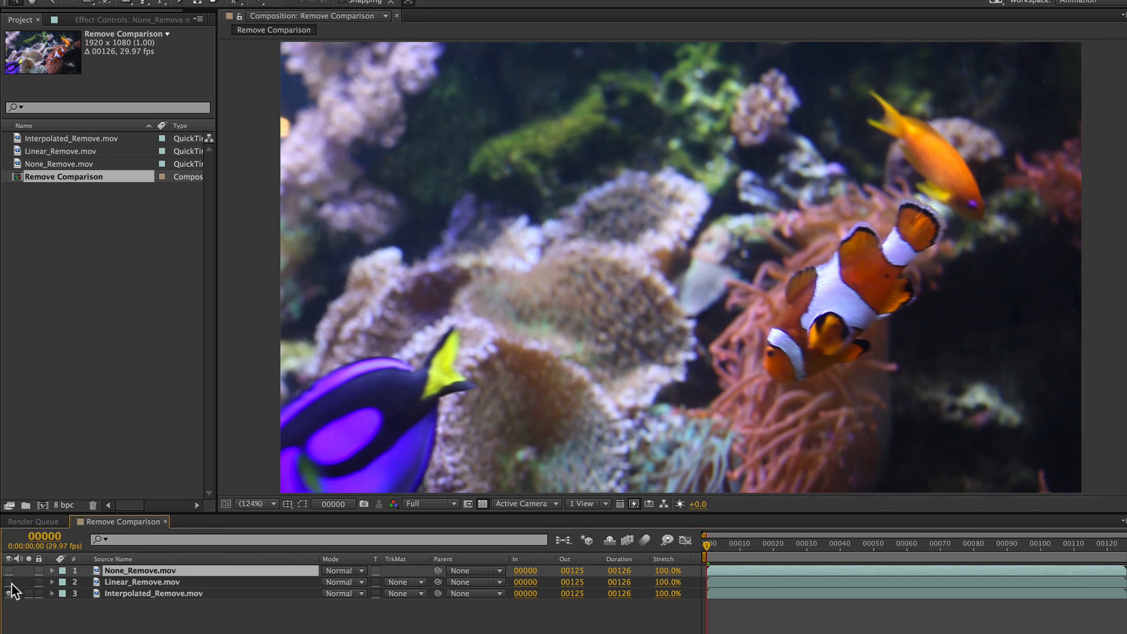
left_click(8, 582)
left_click(9, 570)
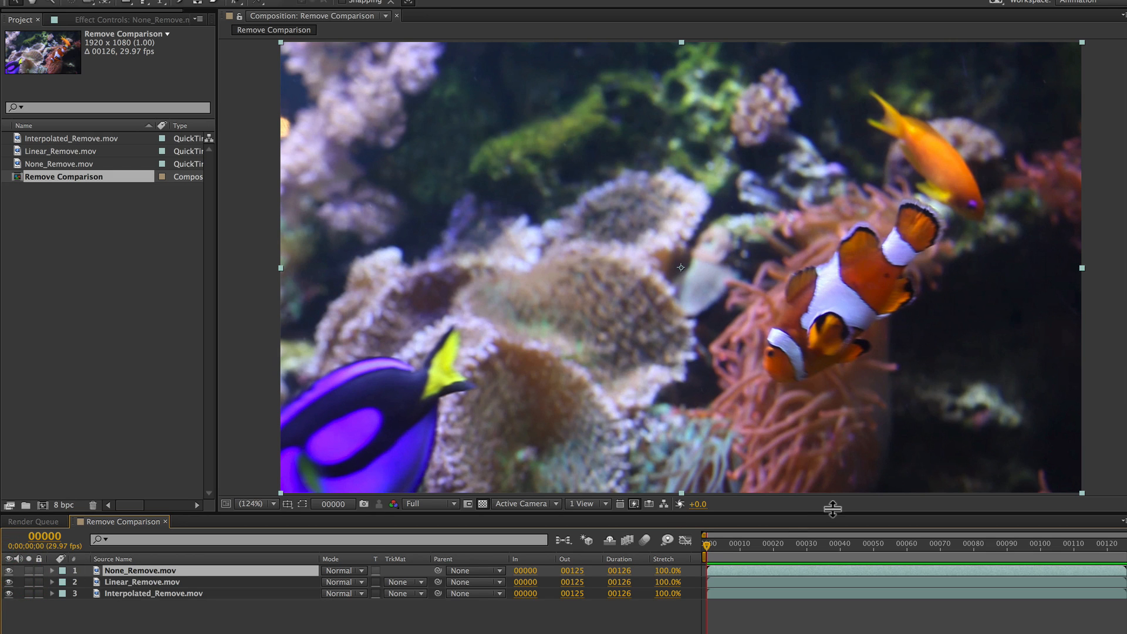
mouse_move(704, 548)
left_mouse_down()
mouse_move(1110, 537)
mouse_move(860, 535)
mouse_move(706, 551)
left_mouse_up()
left_click_drag(704, 539, 660, 505)
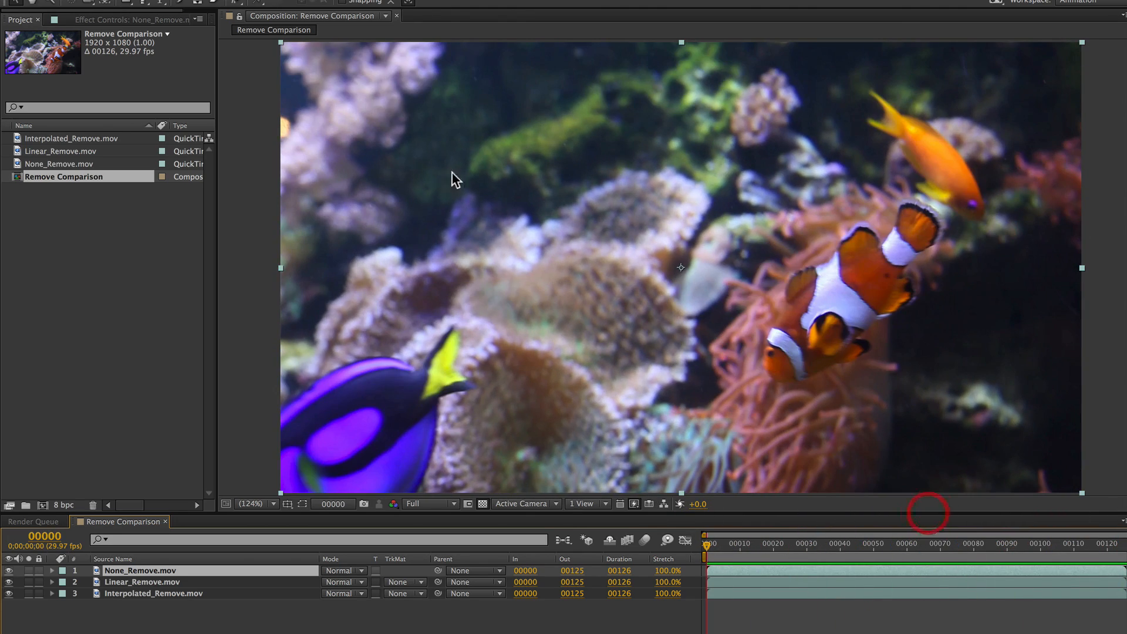
Step: Hide None_Remove.mov and review the Linear_Remove.mov result from frame 0 to frame 91 and back
left_click(8, 571)
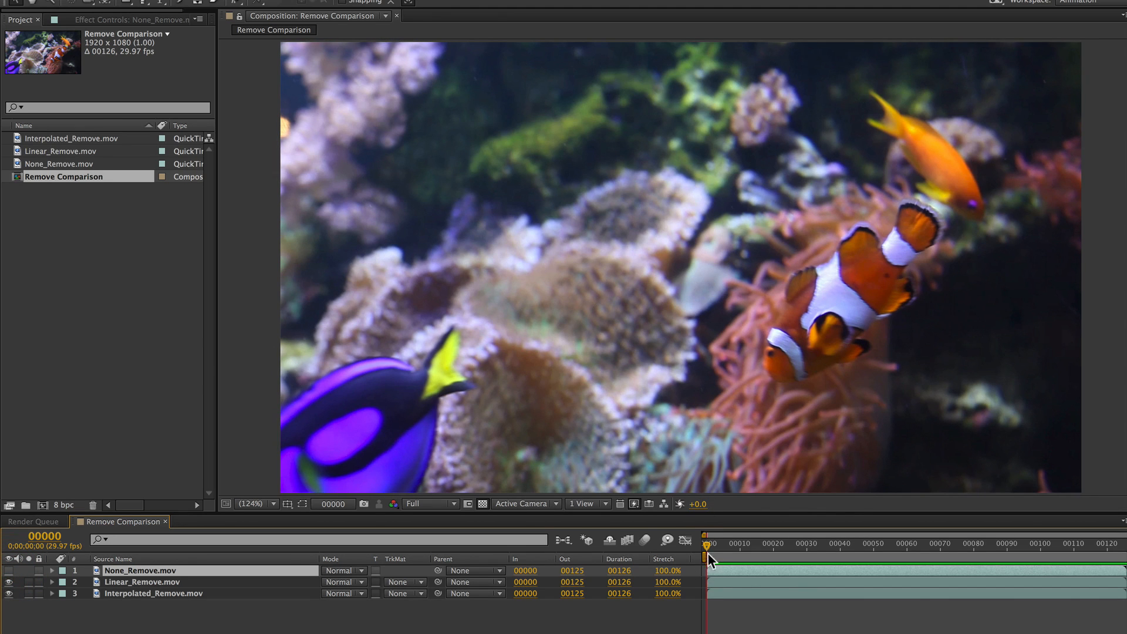
left_click_drag(706, 546, 1009, 536)
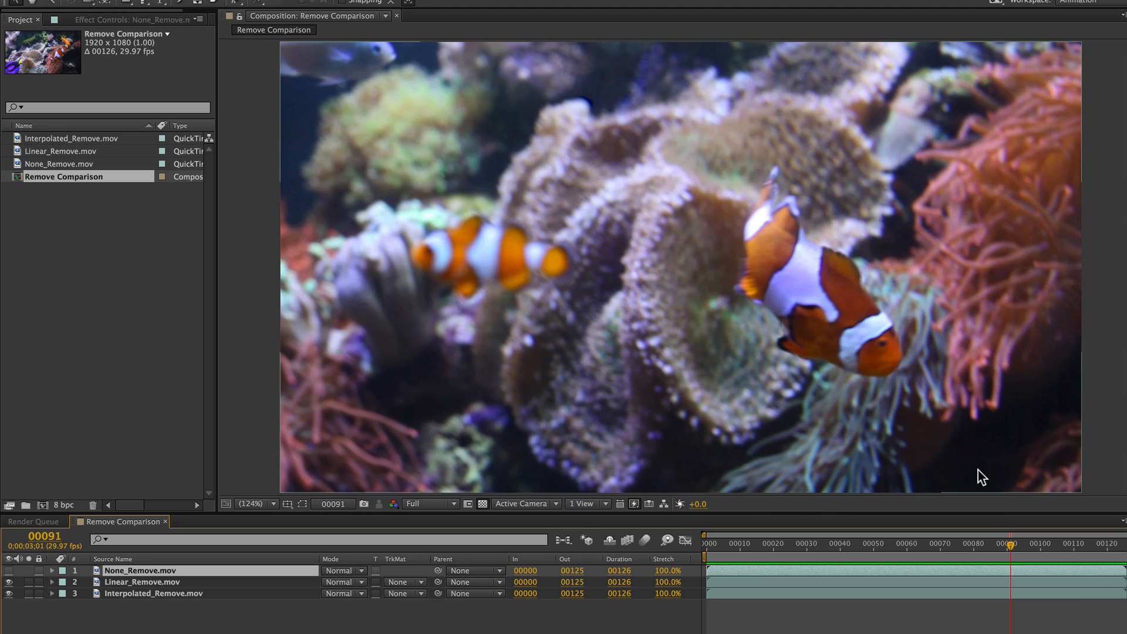
left_click_drag(1014, 547, 633, 542)
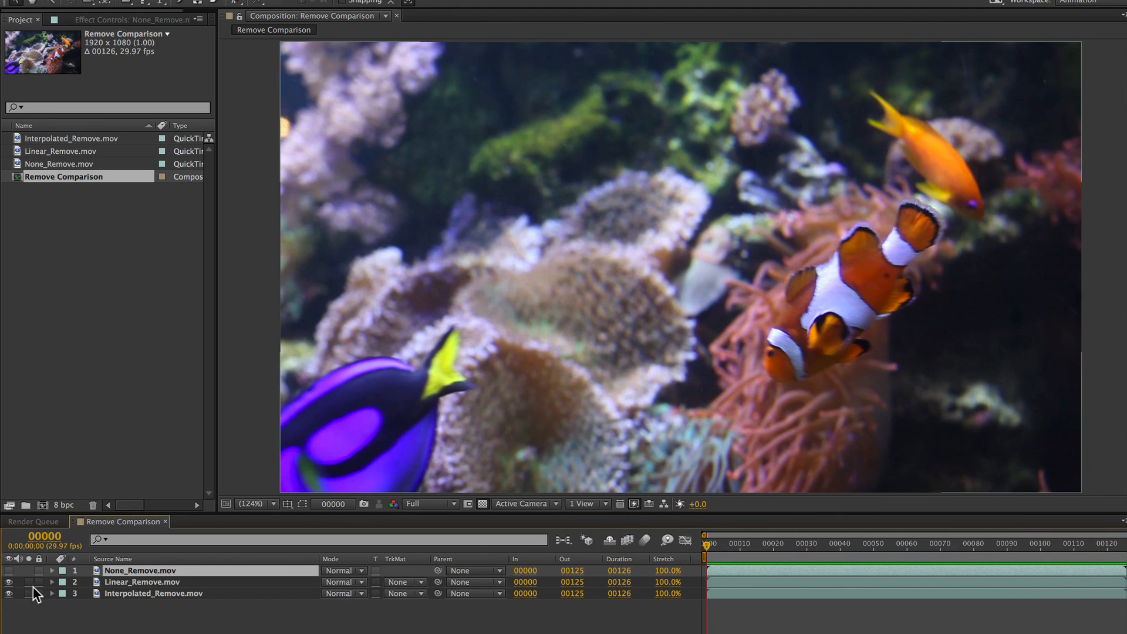
Step: Hide Linear_Remove.mov to review Interpolated_Remove.mov, and make None_Remove.mov visible again
left_click(9, 582)
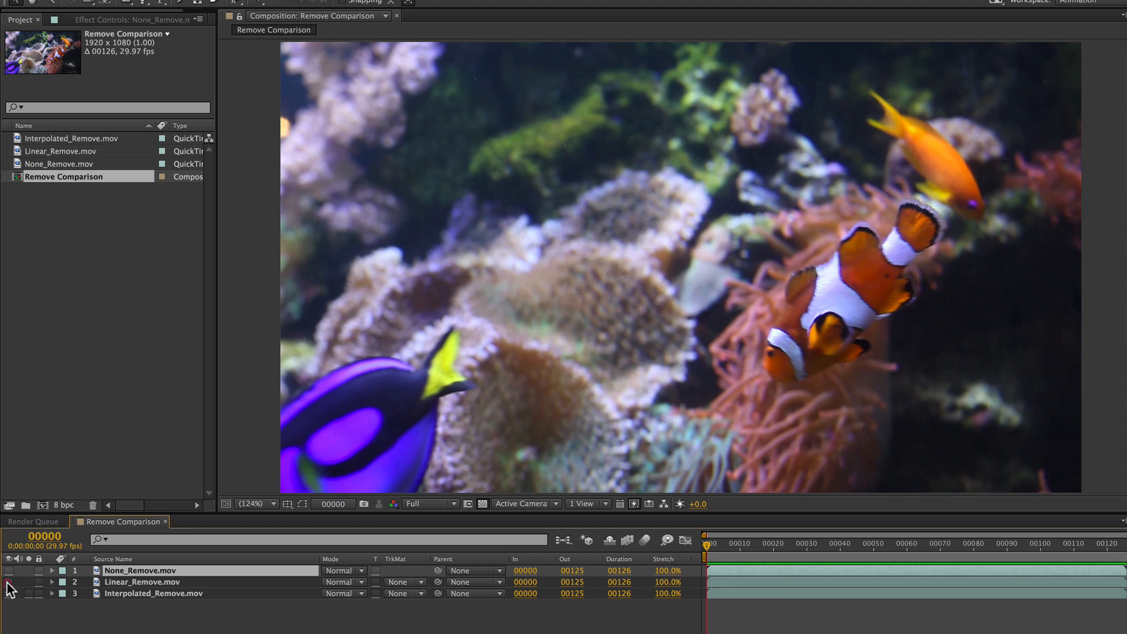
mouse_move(709, 545)
left_mouse_down()
mouse_move(1057, 545)
mouse_move(686, 555)
mouse_move(783, 544)
mouse_move(701, 545)
left_mouse_up()
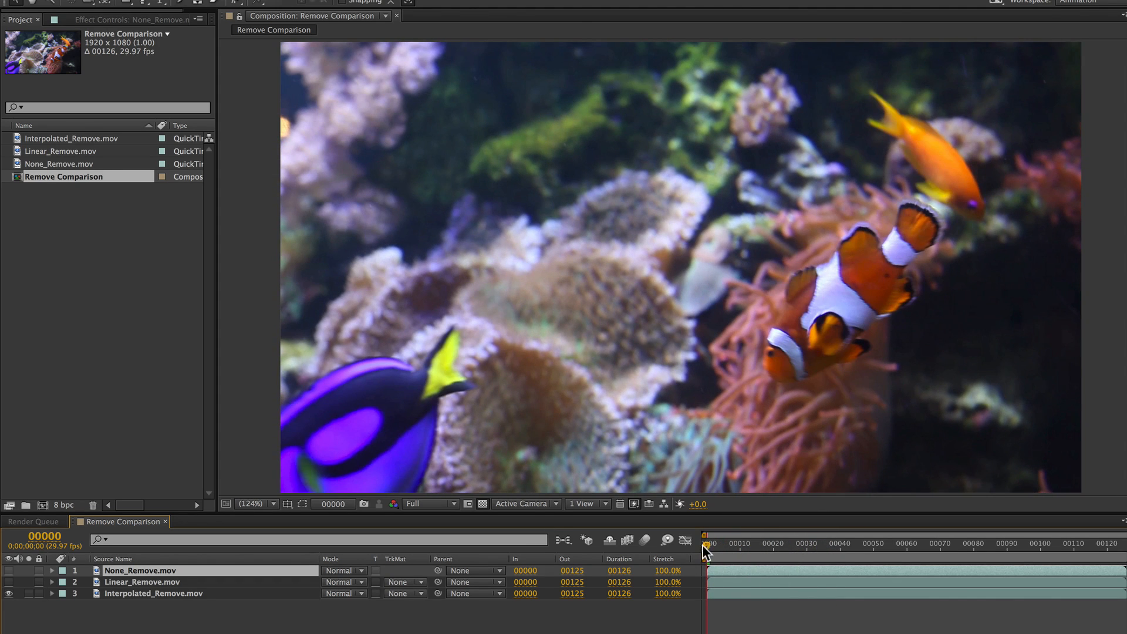
left_click(9, 570)
left_click(39, 571)
left_click(40, 571)
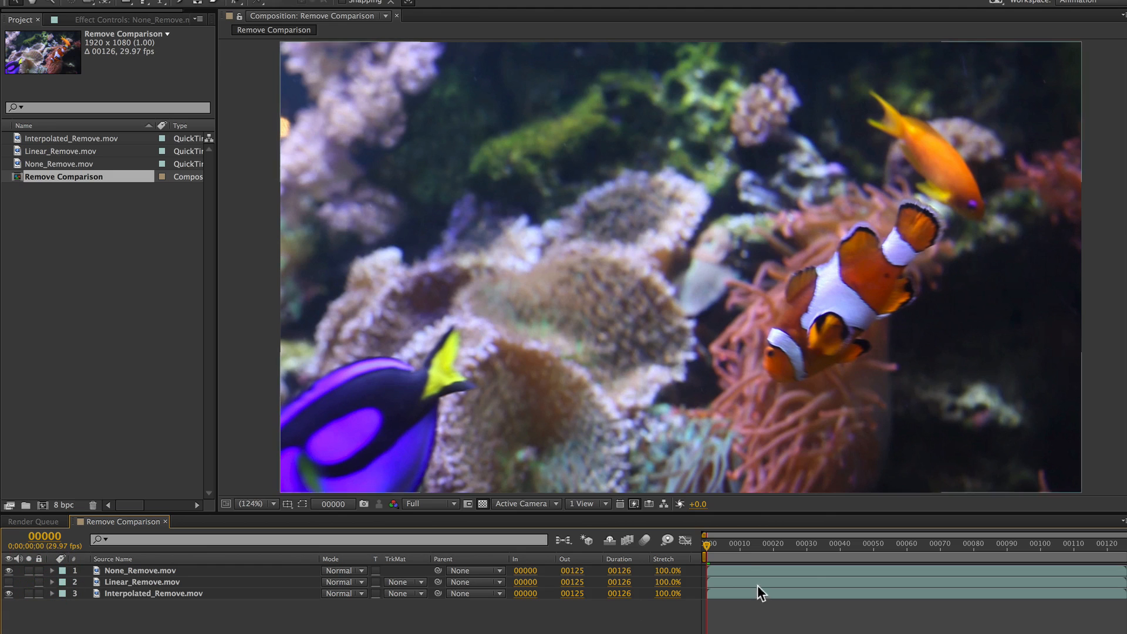
Step: At frame 39, repeatedly solo and unsolo Interpolated_Remove.mov to compare it with None_Remove.mov
left_click_drag(720, 546, 836, 546)
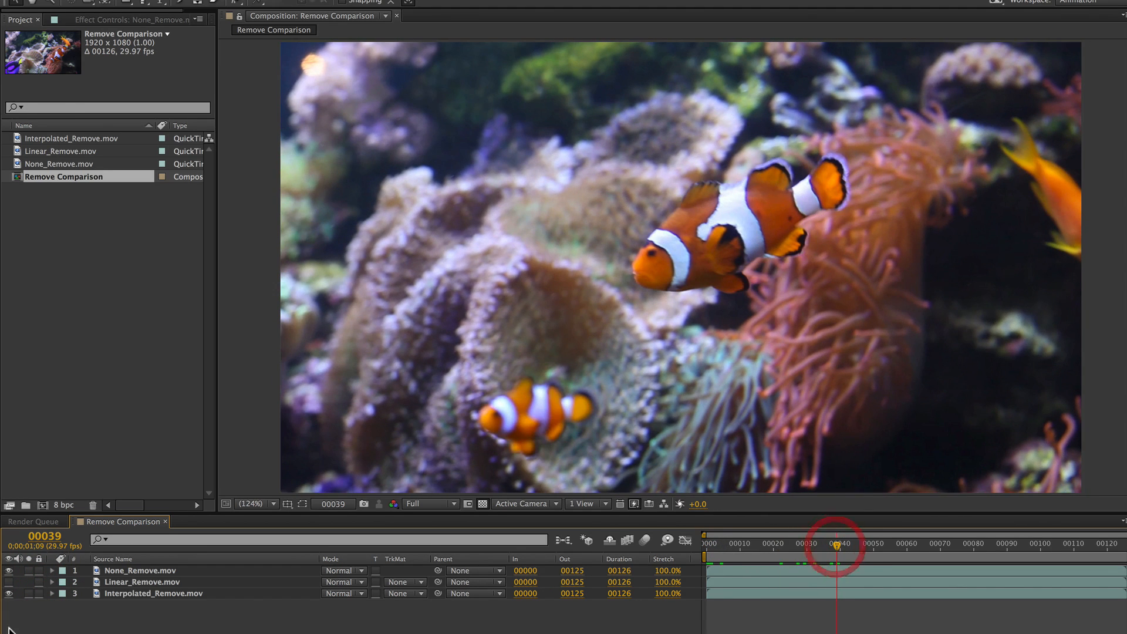
left_click(26, 593)
left_click(27, 593)
left_click(27, 593)
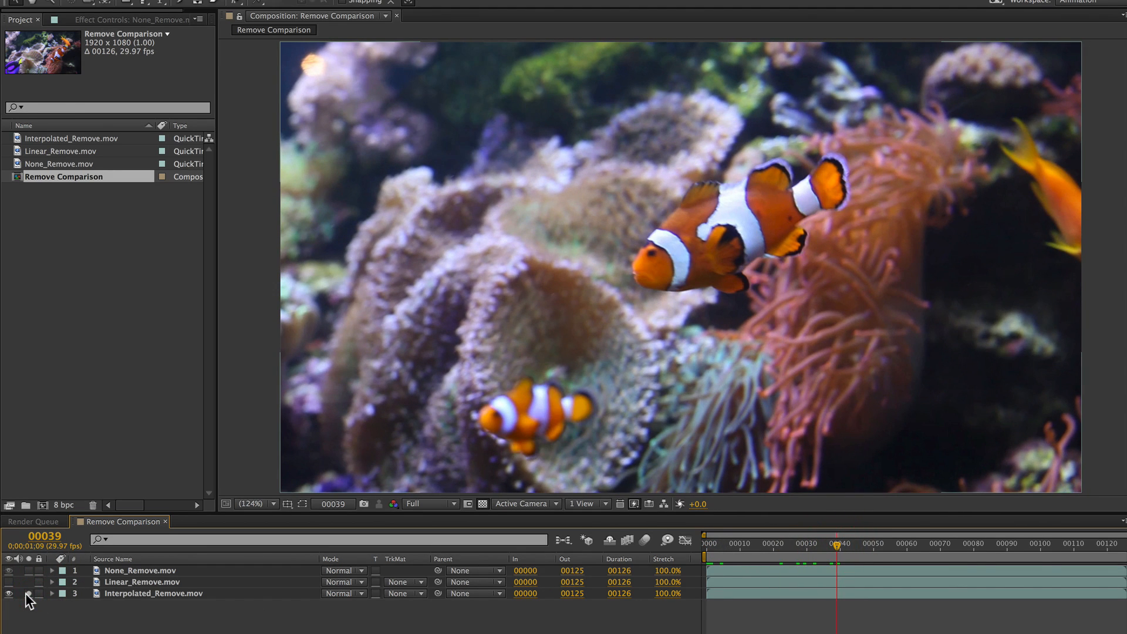
left_click(27, 593)
left_click(26, 594)
left_click(26, 593)
left_click(26, 594)
left_click(27, 593)
left_click(27, 594)
Step: Set the blend mode of None_Remove.mov to Difference and examine its differences from Interpolated_Remove.mov at frames 56, 30 and 61
left_click(171, 571)
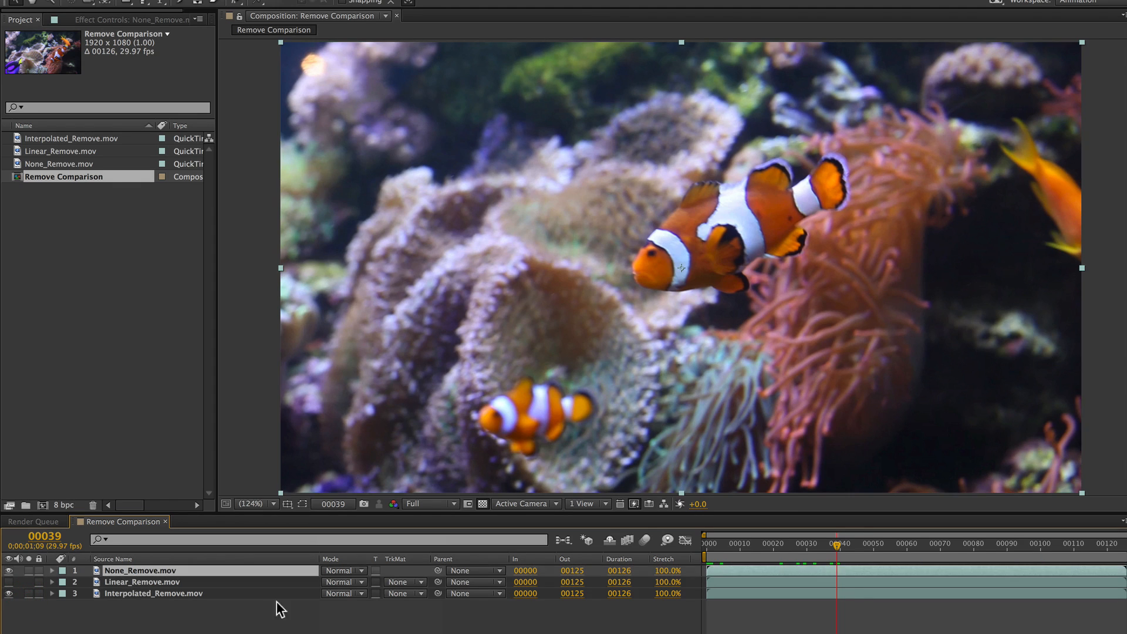
left_click(336, 571)
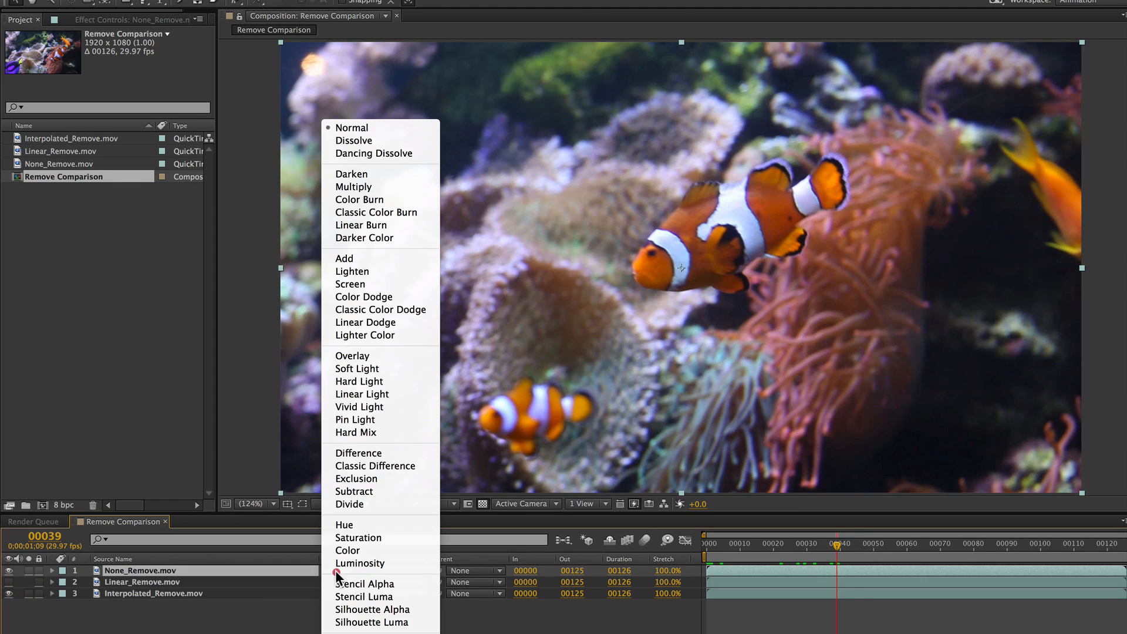
left_click(365, 452)
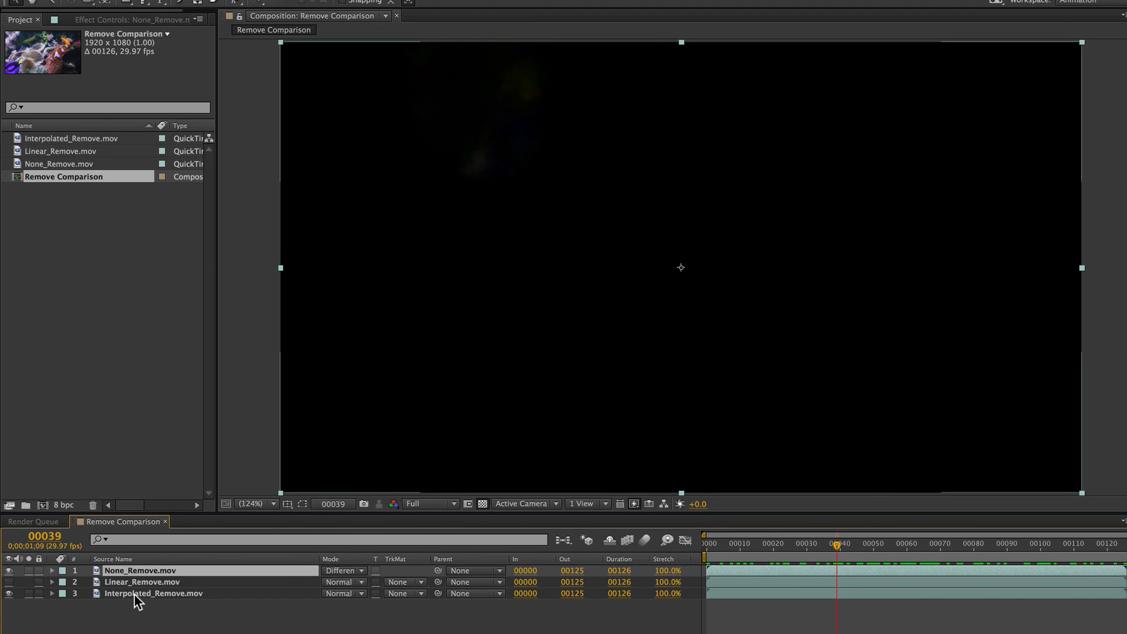
left_click_drag(837, 545, 893, 538)
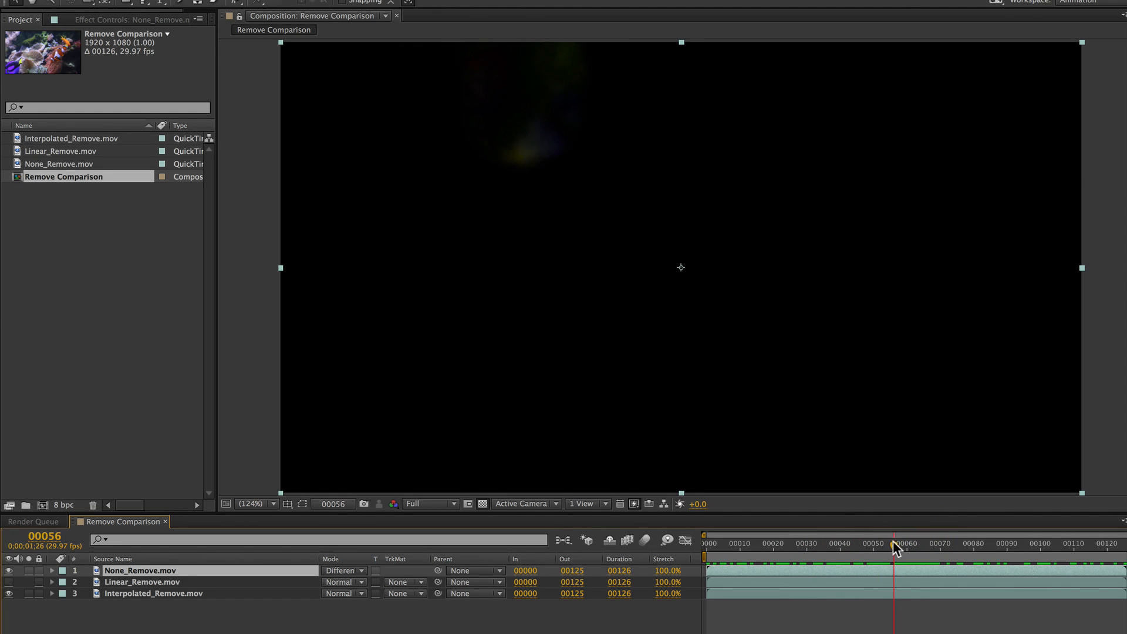
left_click_drag(892, 540, 788, 552)
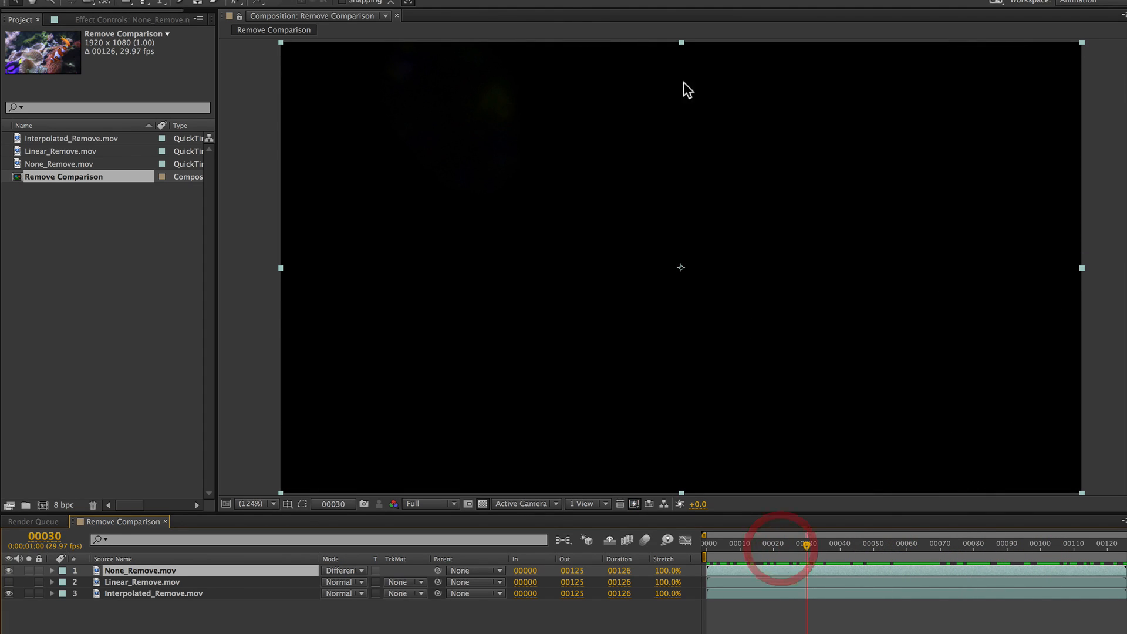
left_click(909, 546)
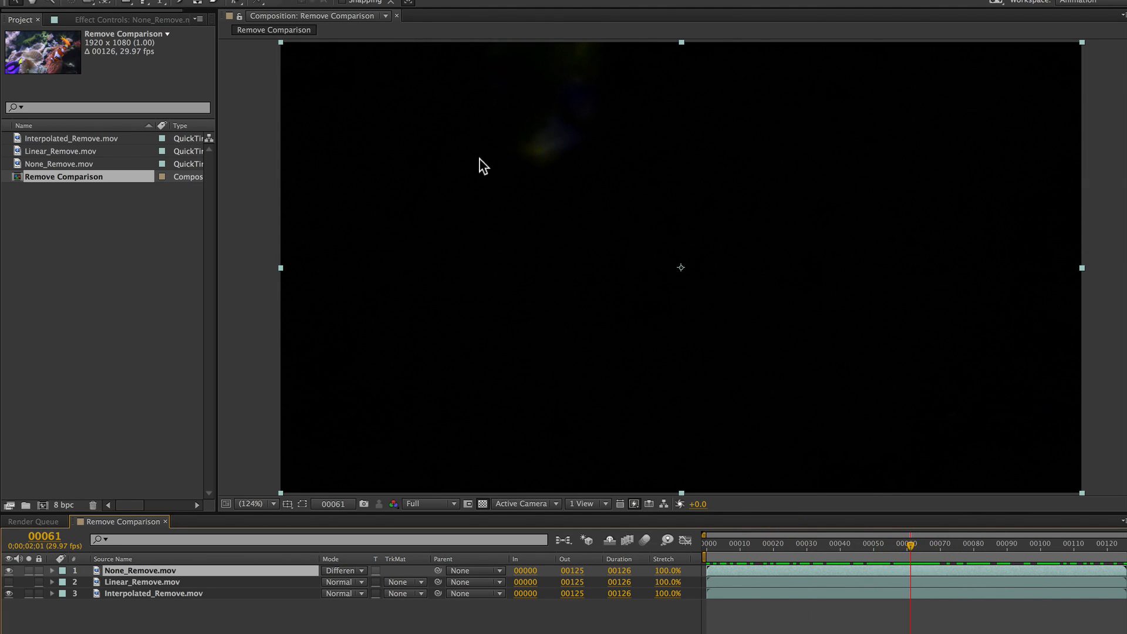